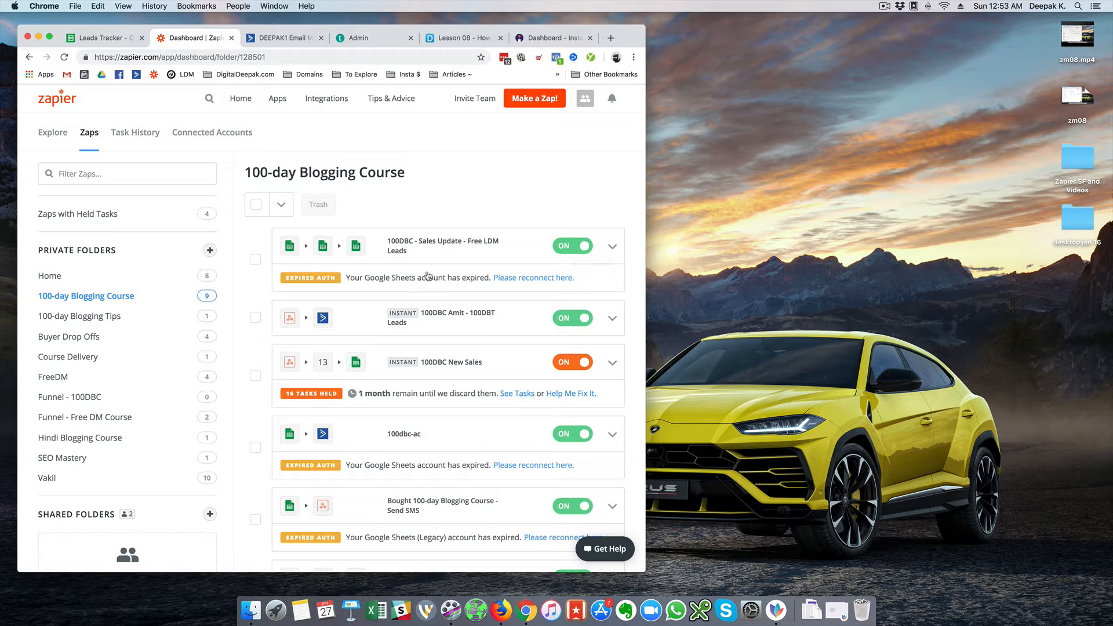
Turn the '100DBC - Sales Update - Free LDM Leads' zap off and trash it, leaving 8 zaps
click(568, 248)
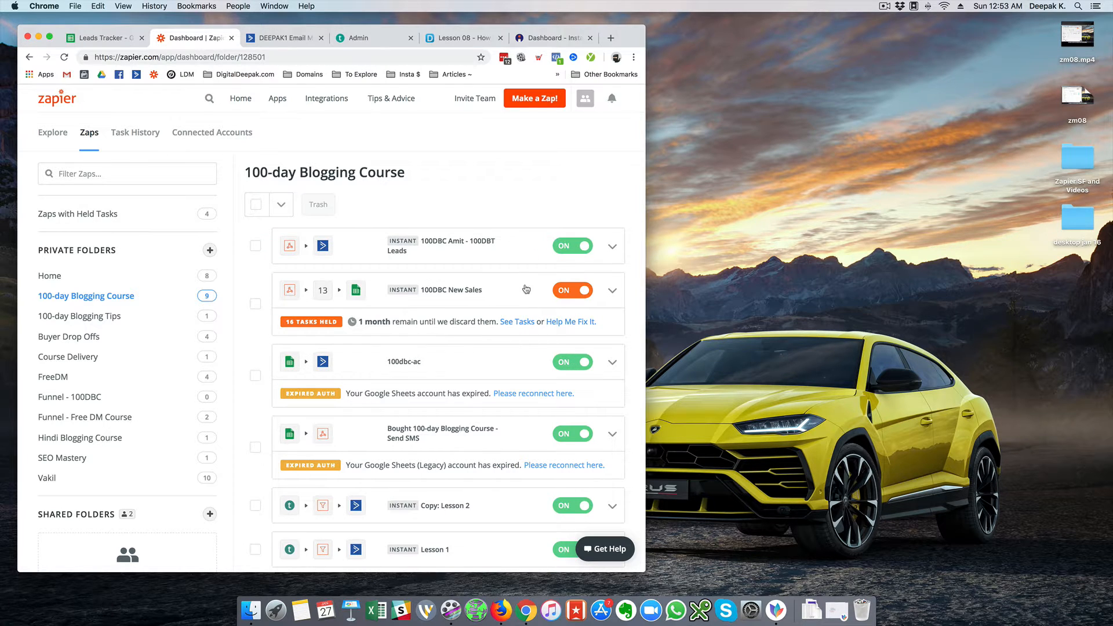
scroll(522, 288, down, 4)
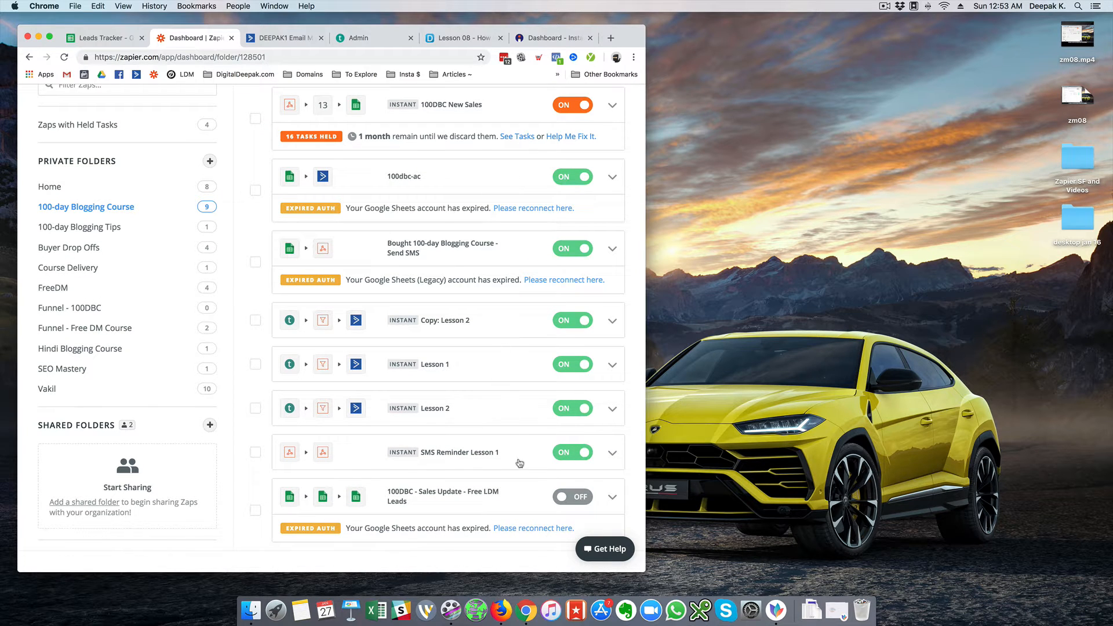
click(615, 502)
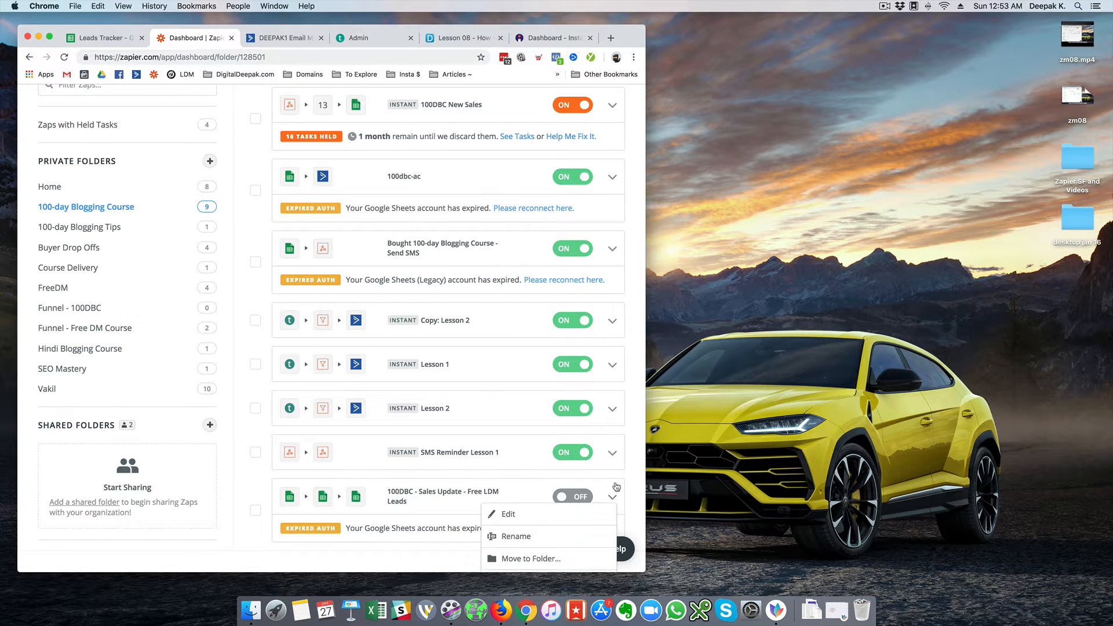
scroll(556, 510, down, 2)
click(538, 549)
click(539, 550)
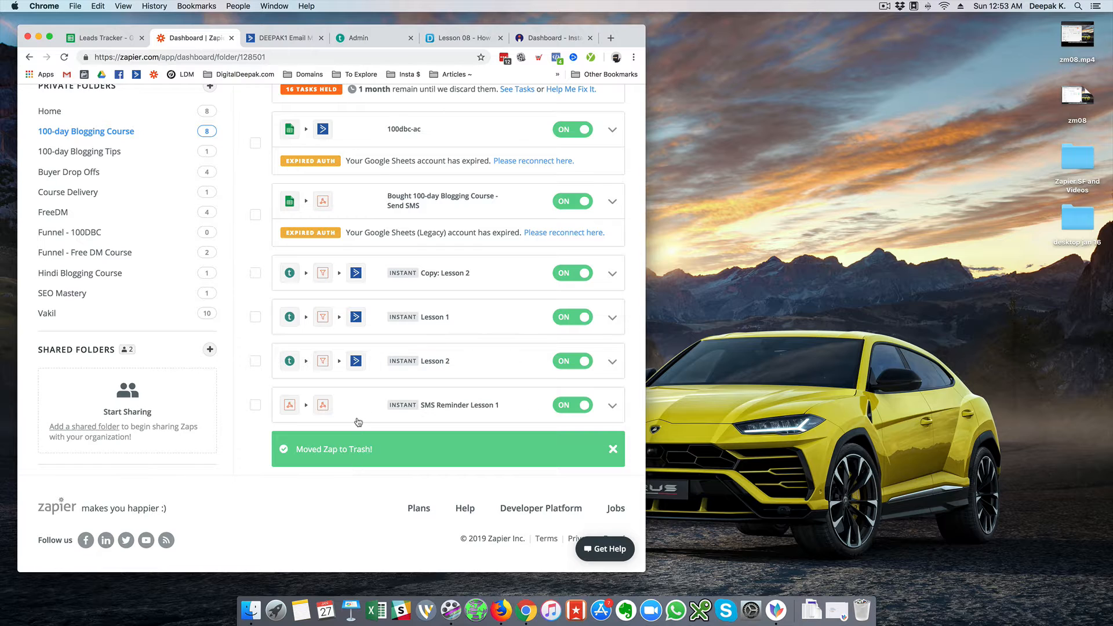
scroll(357, 422, up, 5)
Open the empty 'Funnel - 100DBC' folder from Private Folders
scroll(358, 422, up, 2)
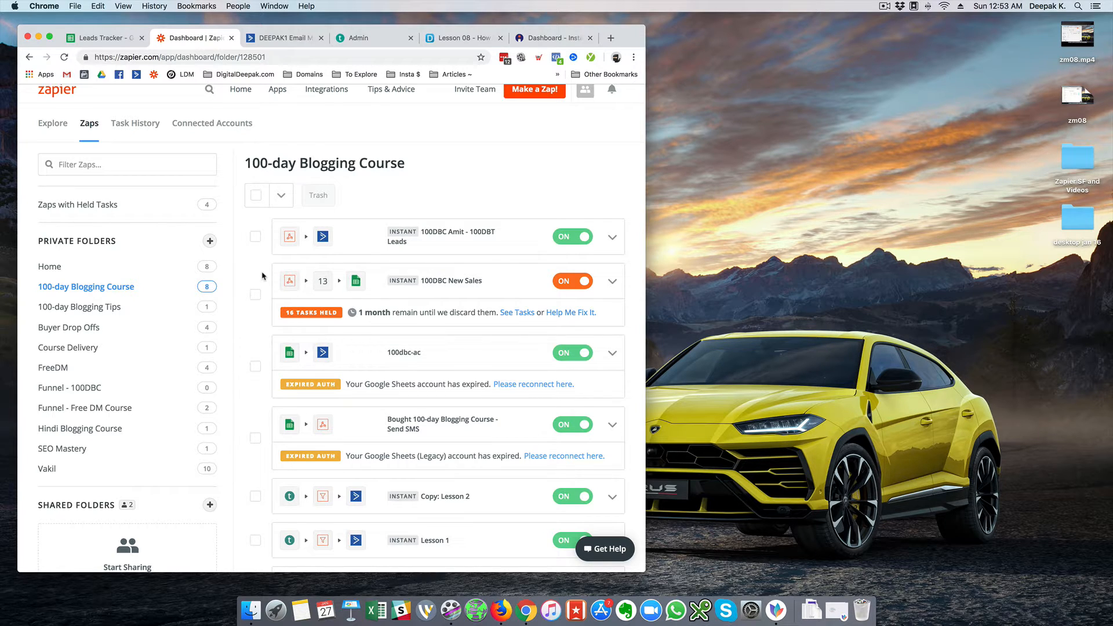
click(127, 389)
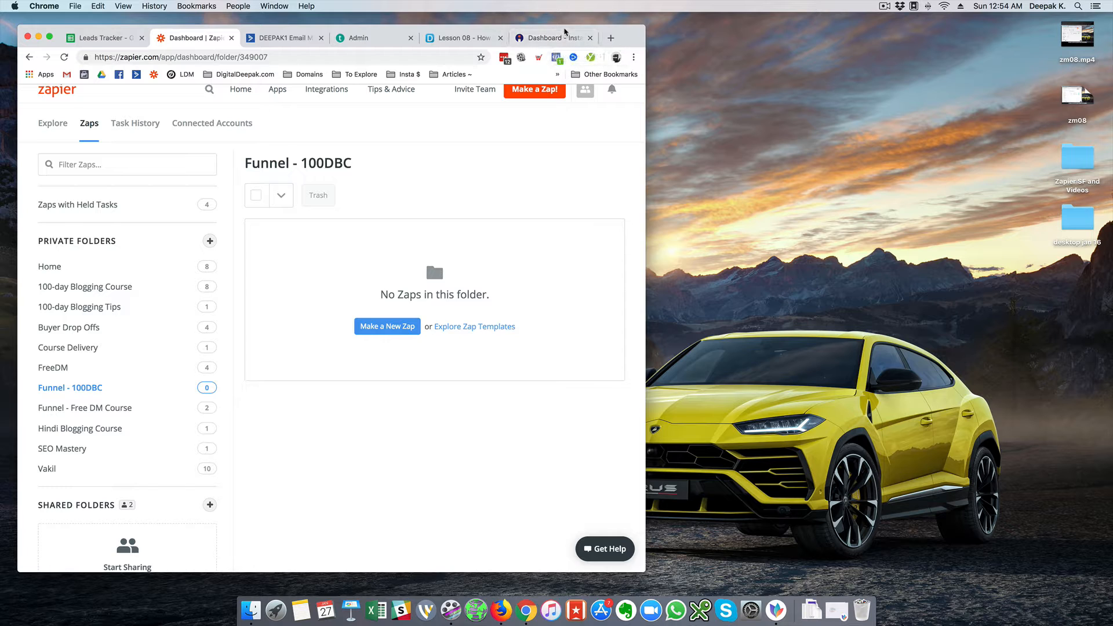
drag(565, 30, 564, 29)
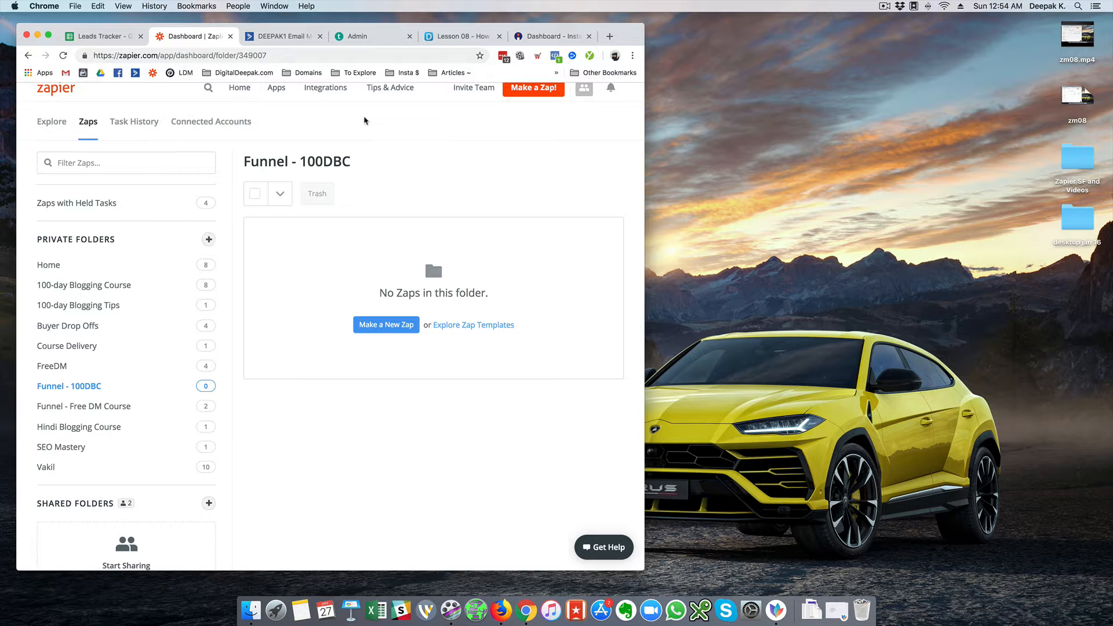
scroll(364, 120, up, 1)
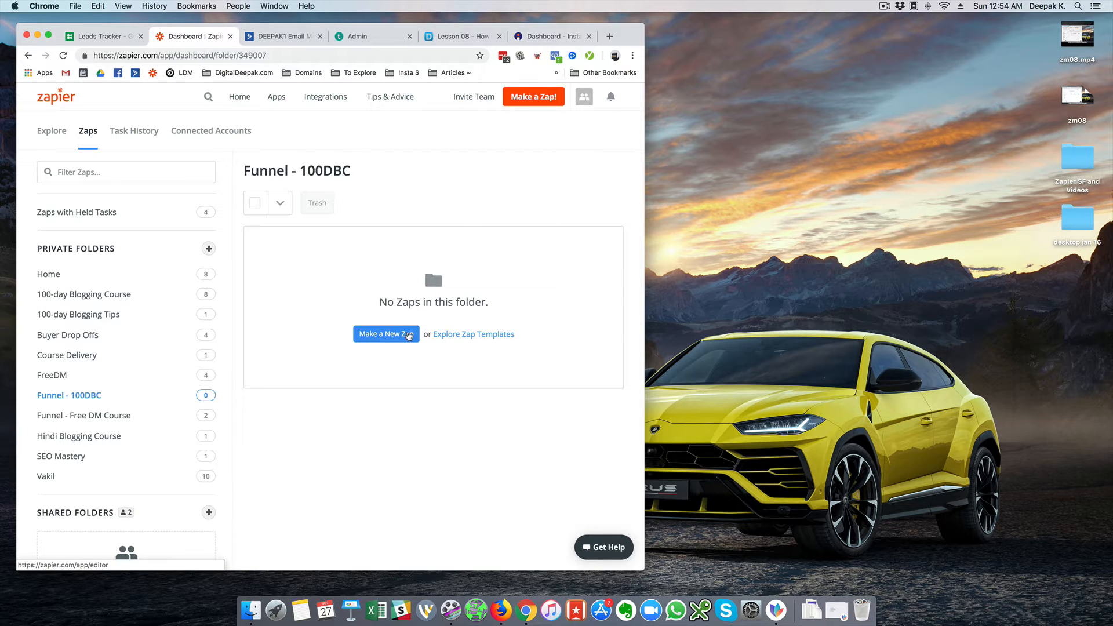
Start a new zap with Webhooks by Zapier as the trigger app
click(409, 335)
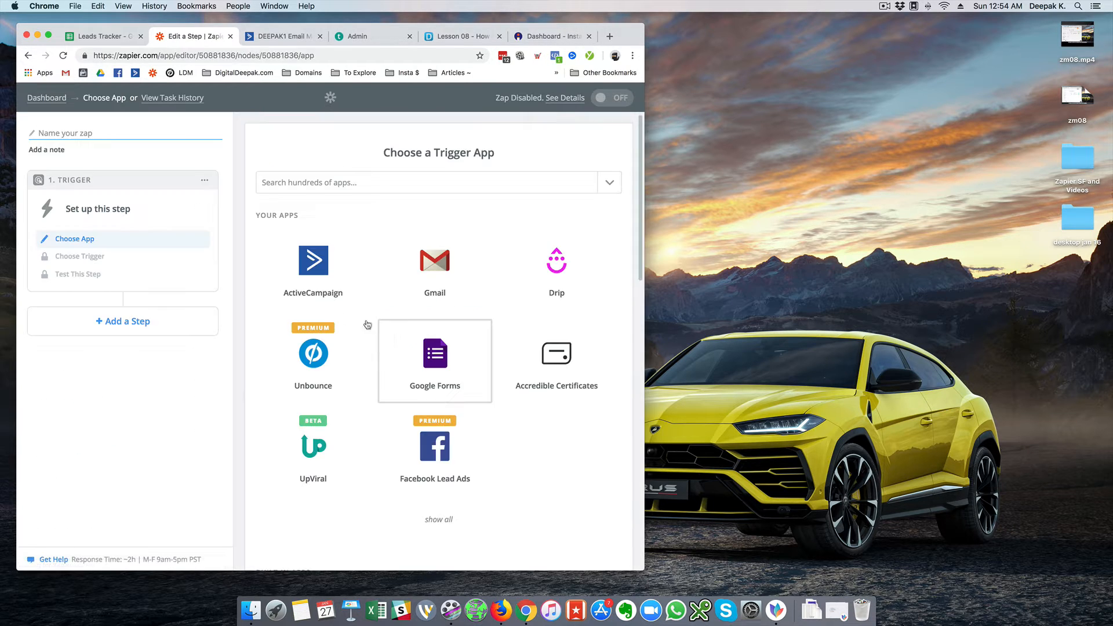
click(292, 183)
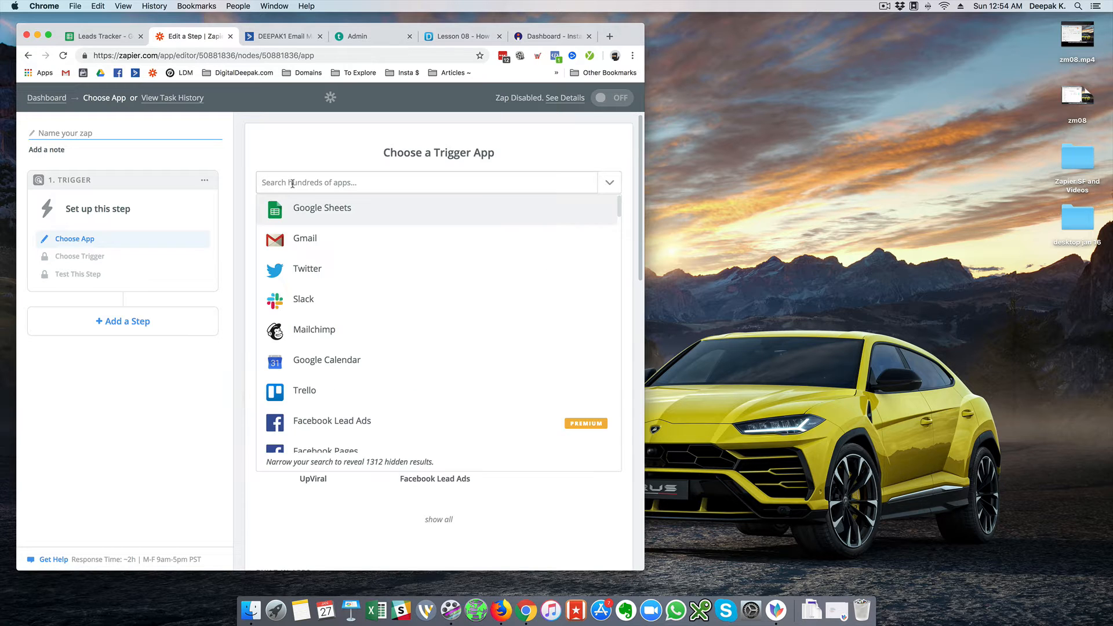
click(308, 163)
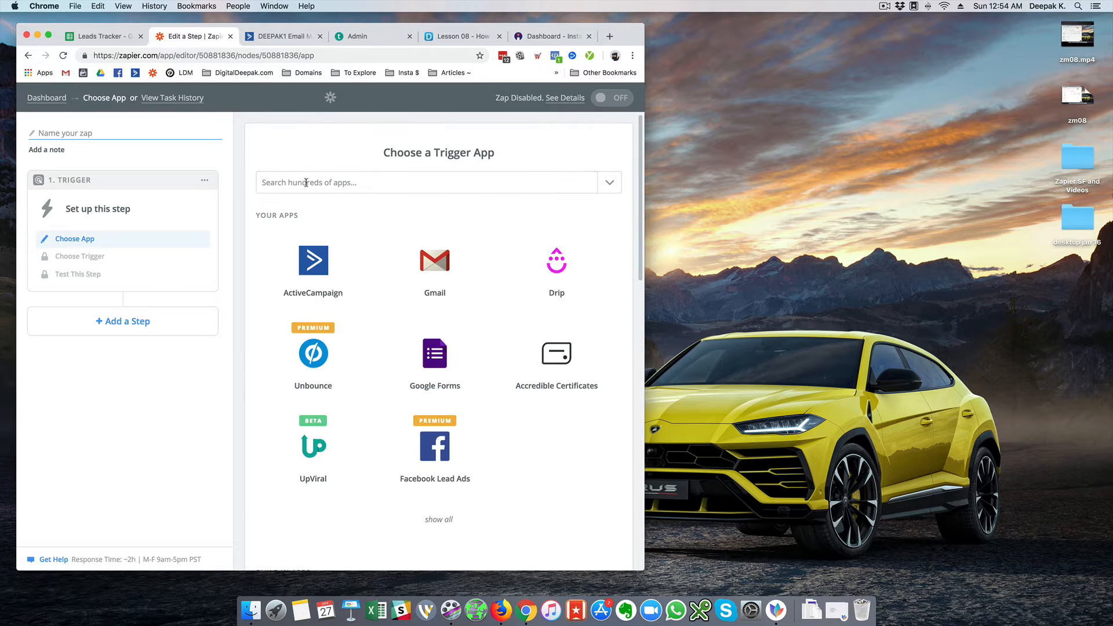
click(306, 183)
text(web)
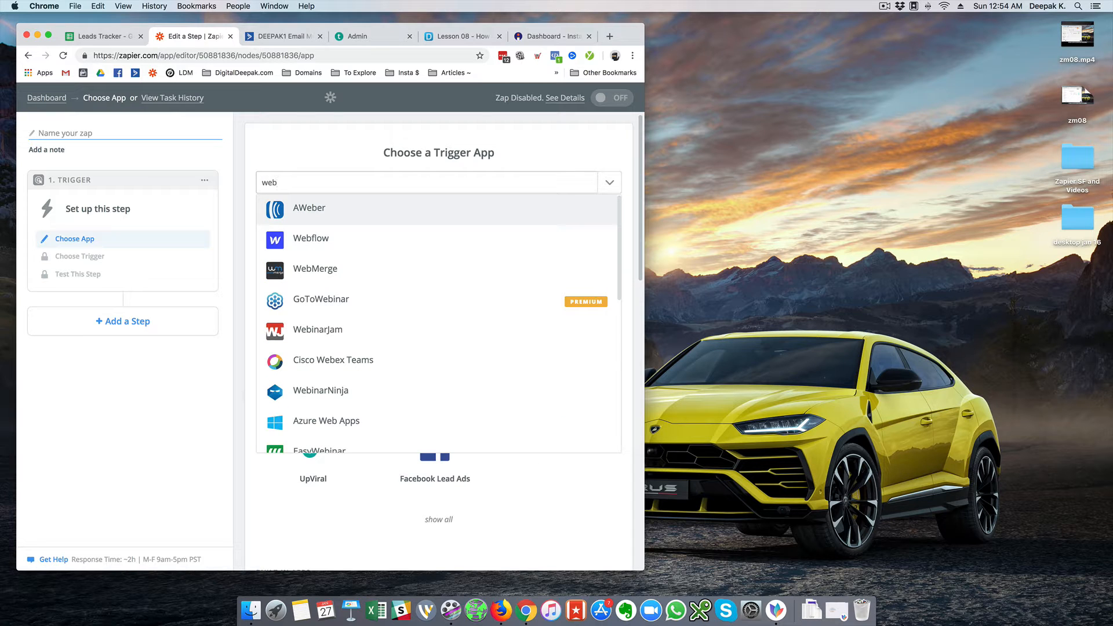
text(hook)
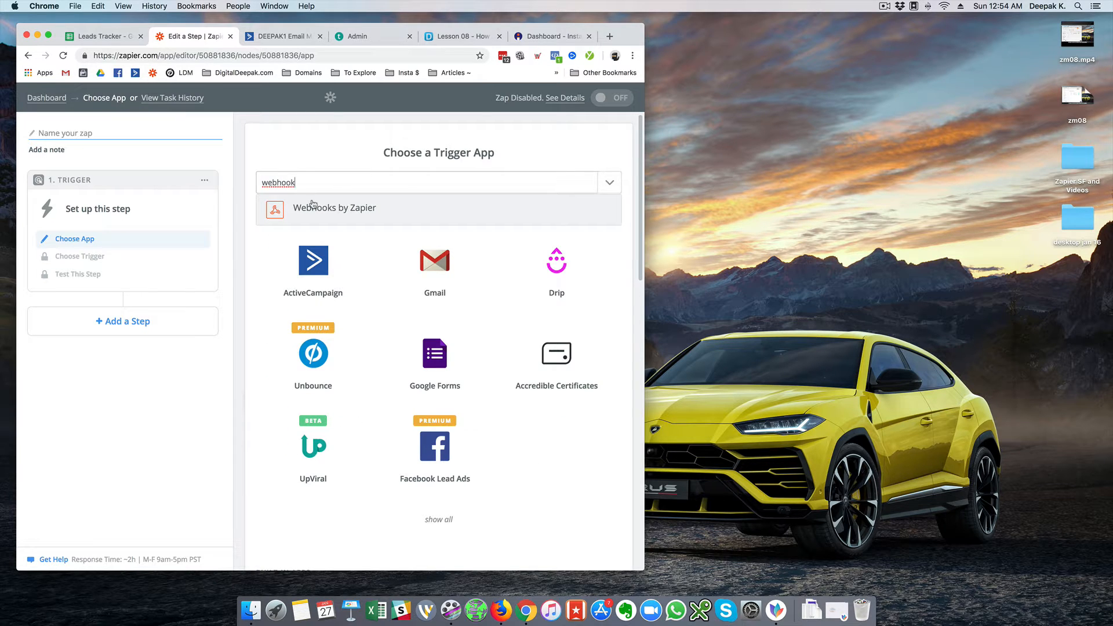
click(311, 205)
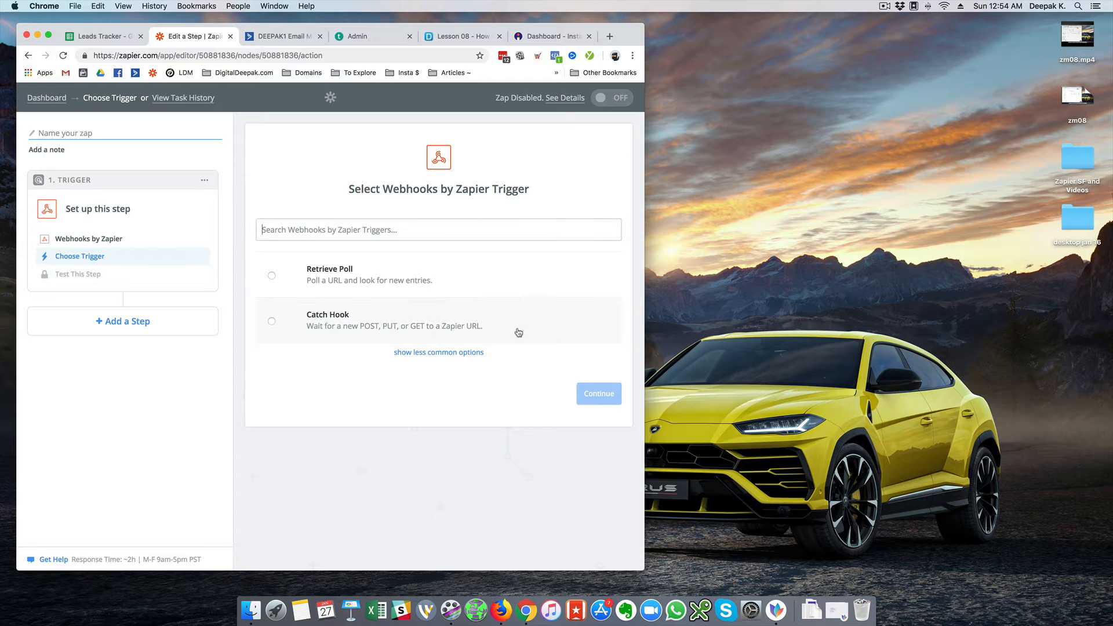
Choose the Catch Hook trigger and copy its generated webhook URL
click(518, 333)
click(579, 393)
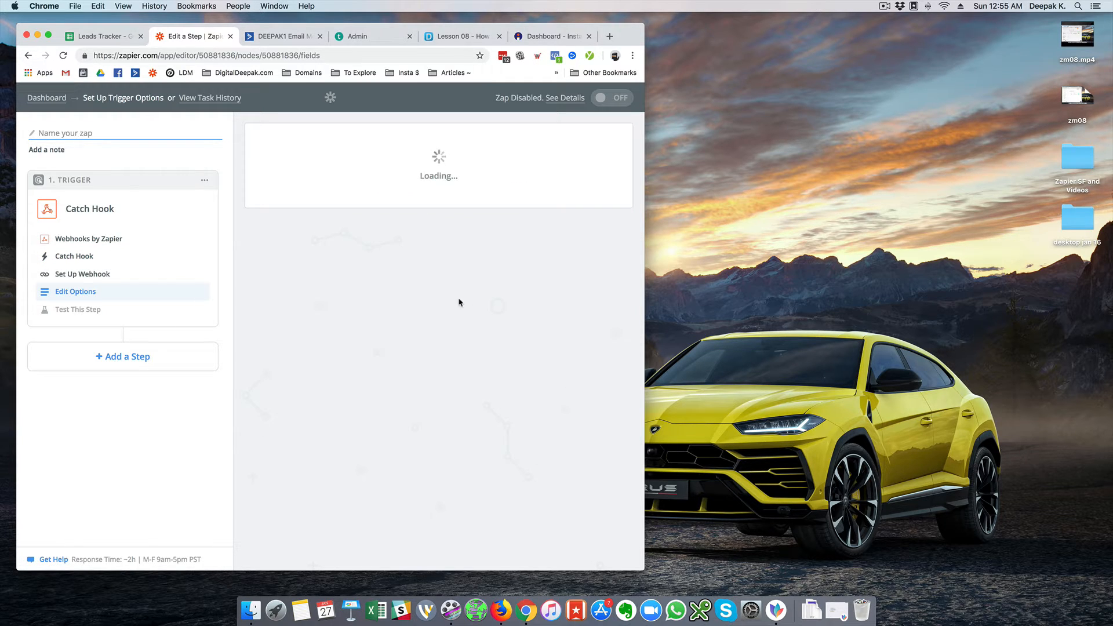
click(576, 363)
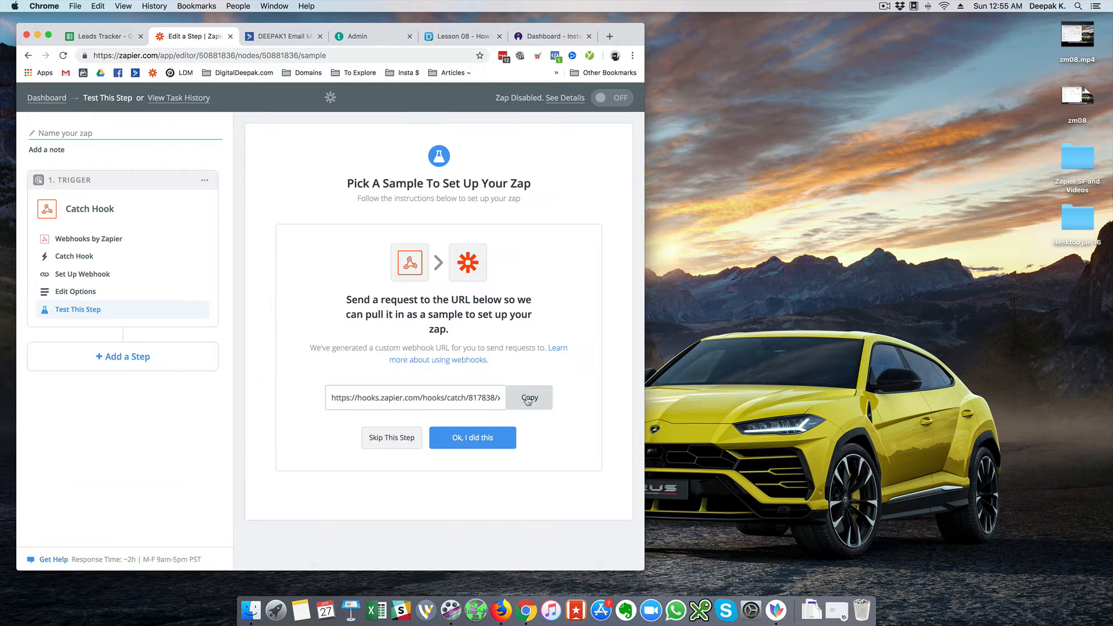
click(528, 398)
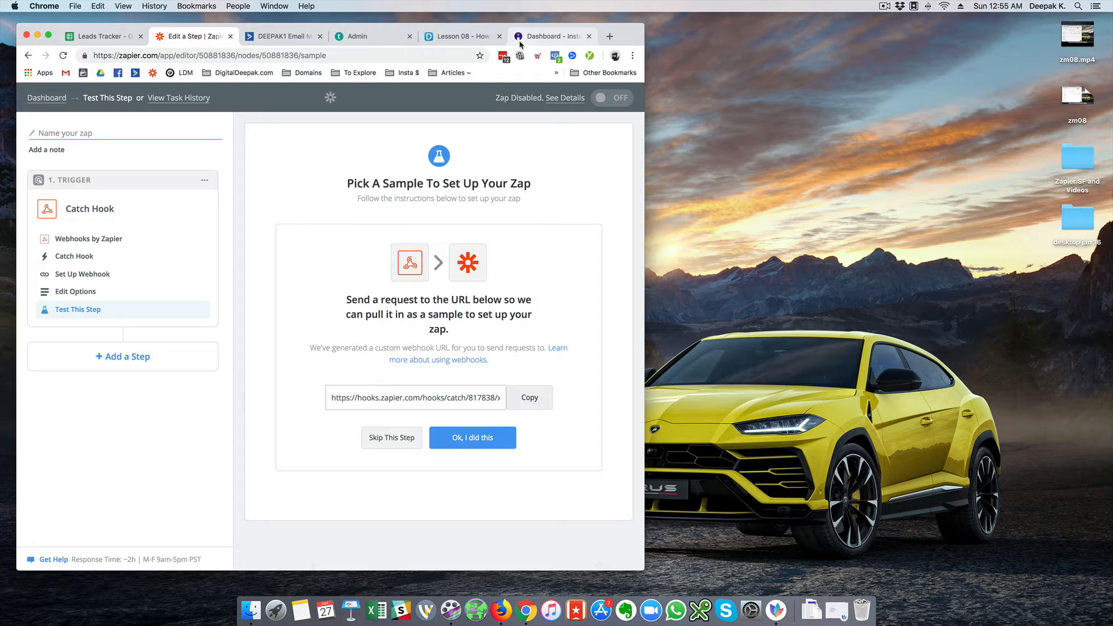
click(520, 41)
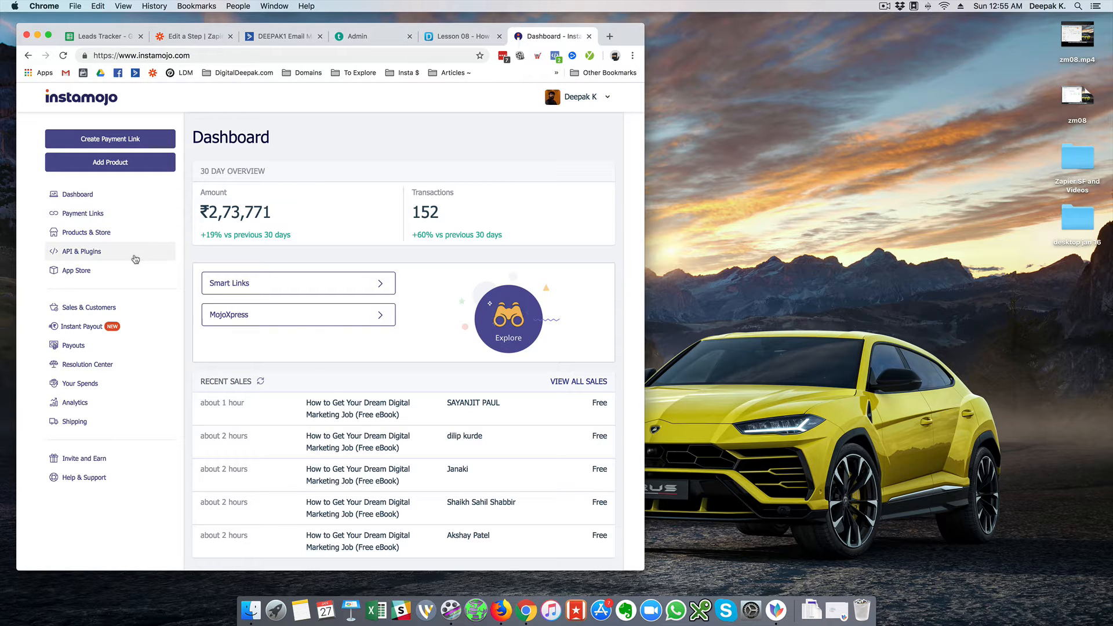
Open The 100-Day Blogging Course product page from page 2 of the Products list
click(137, 233)
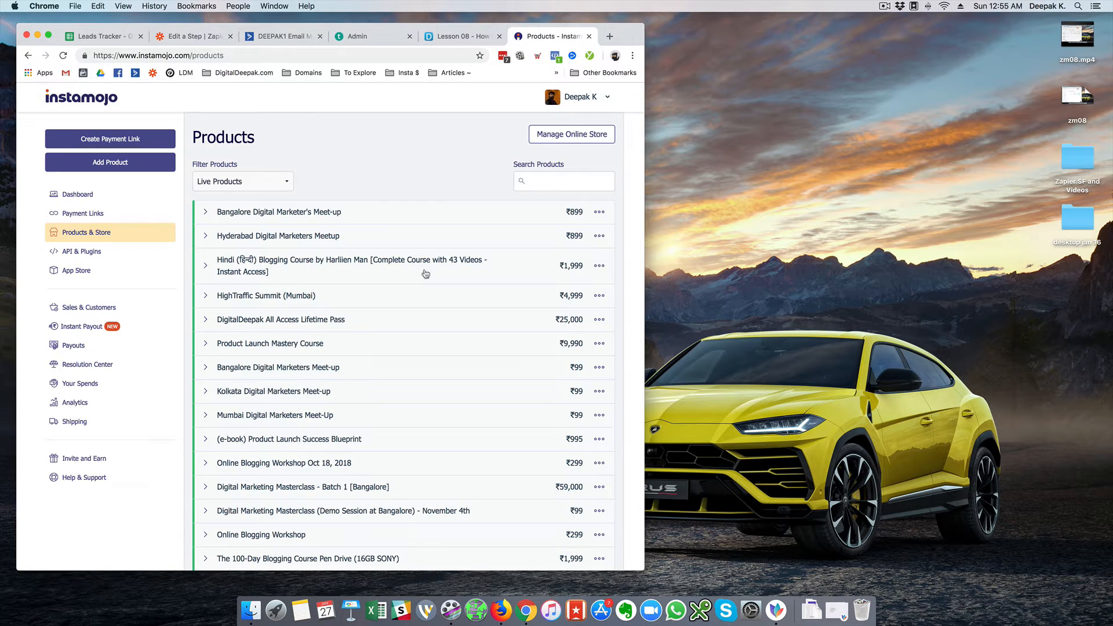
scroll(425, 273, down, 5)
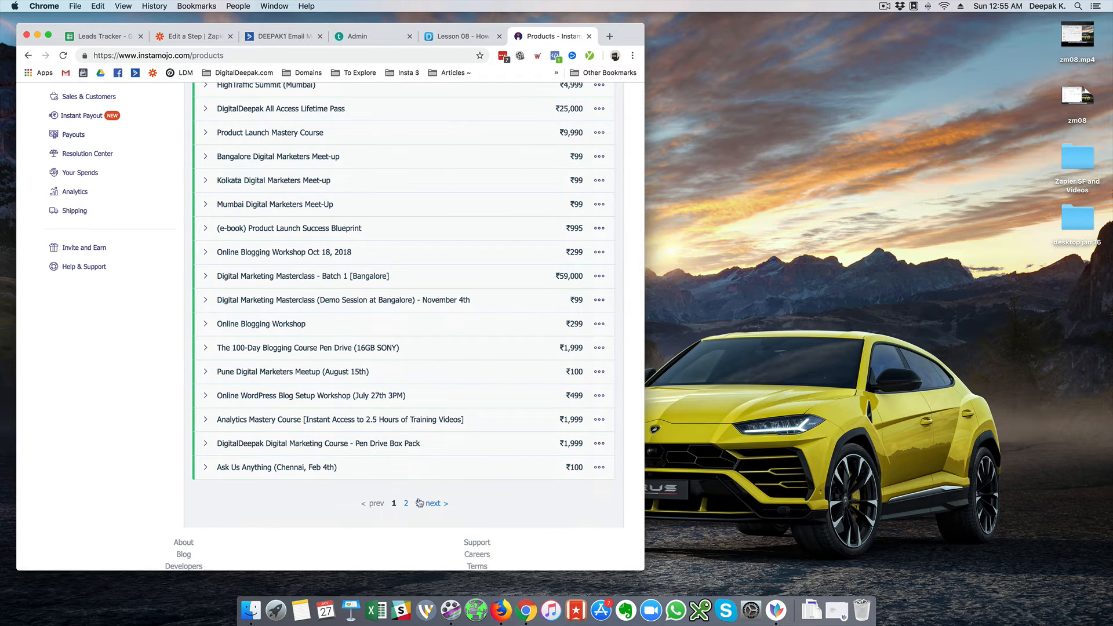
click(406, 504)
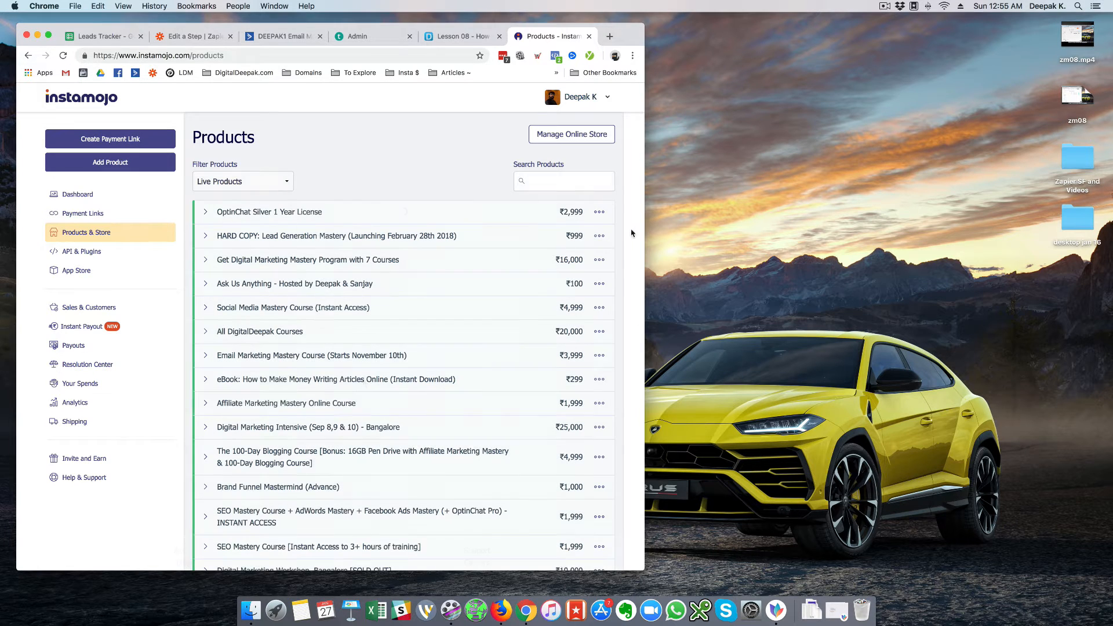
click(335, 460)
click(312, 496)
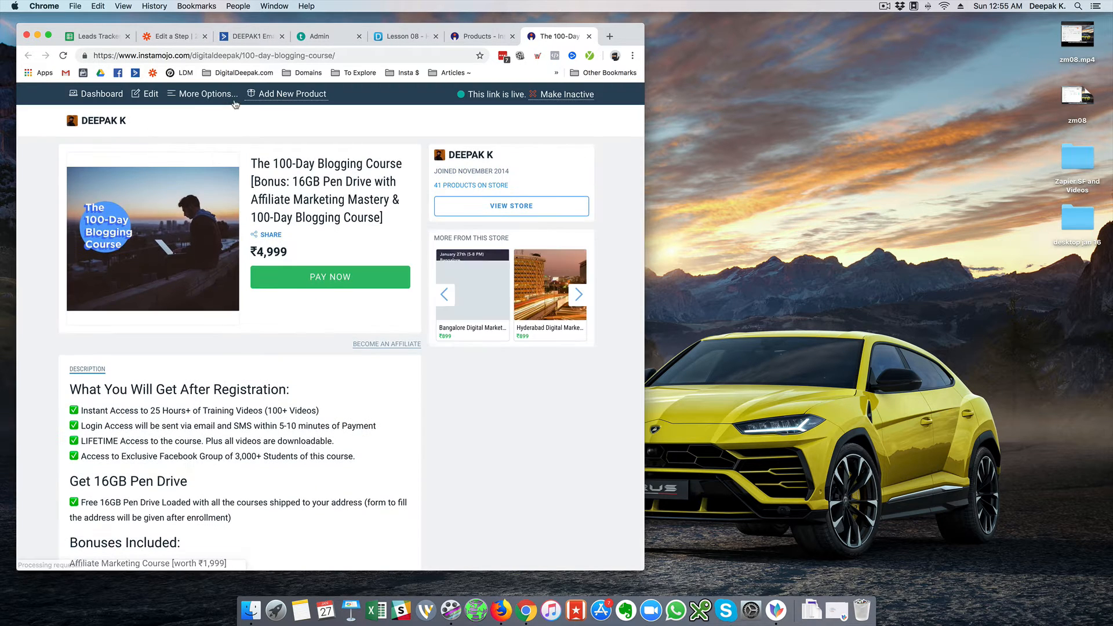
Replace the product's old webhook URL in its advanced settings with the Zapier URL and save
click(152, 94)
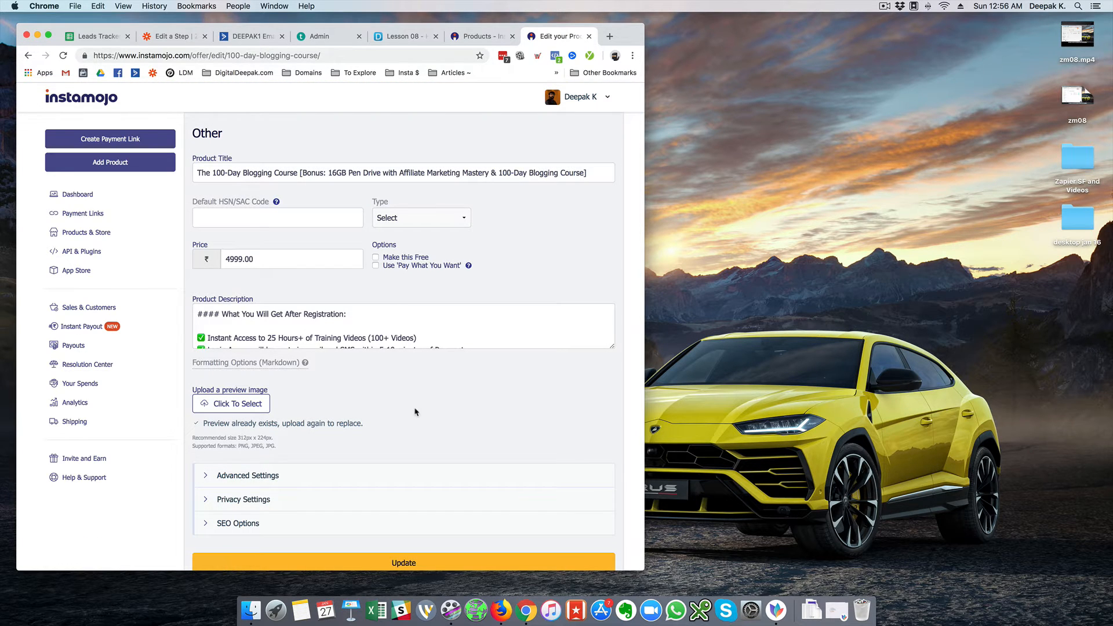
scroll(404, 380, down, 3)
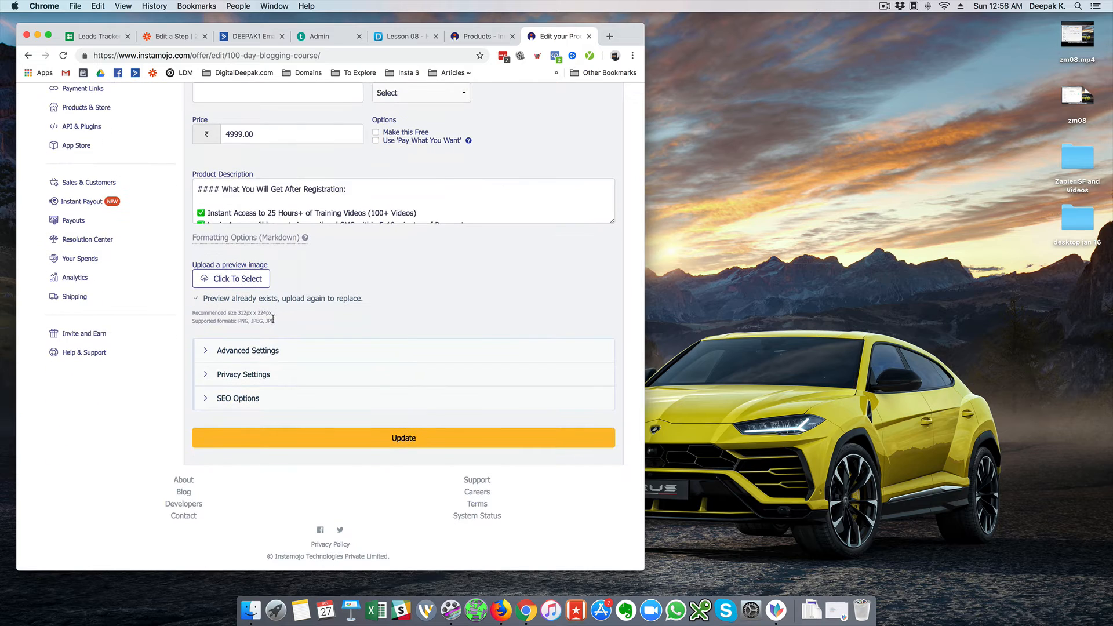
click(288, 349)
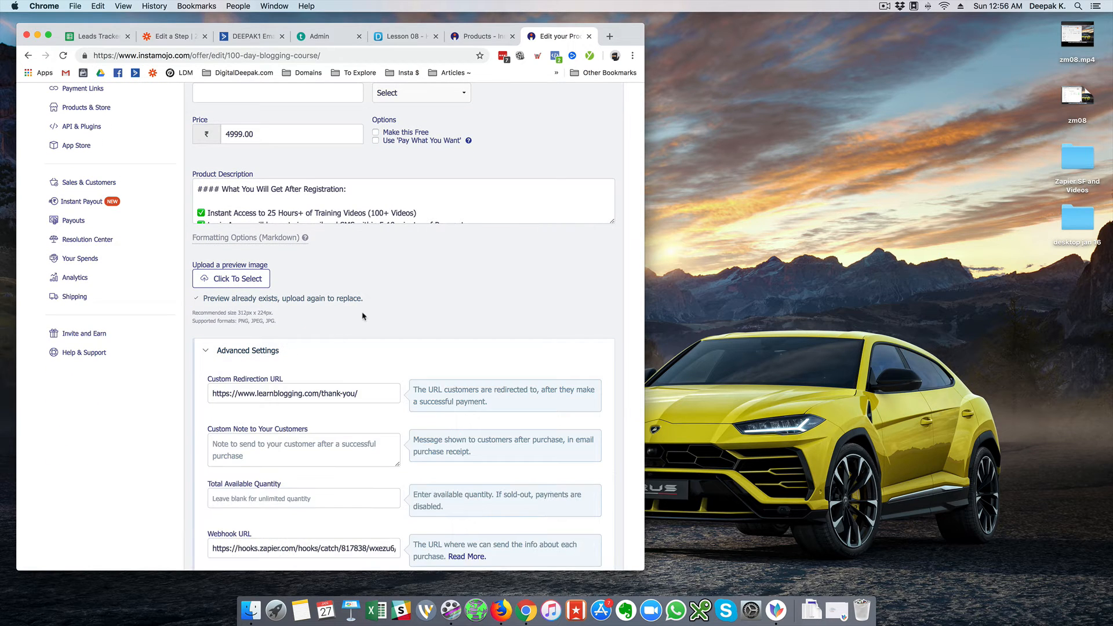
scroll(374, 308, down, 4)
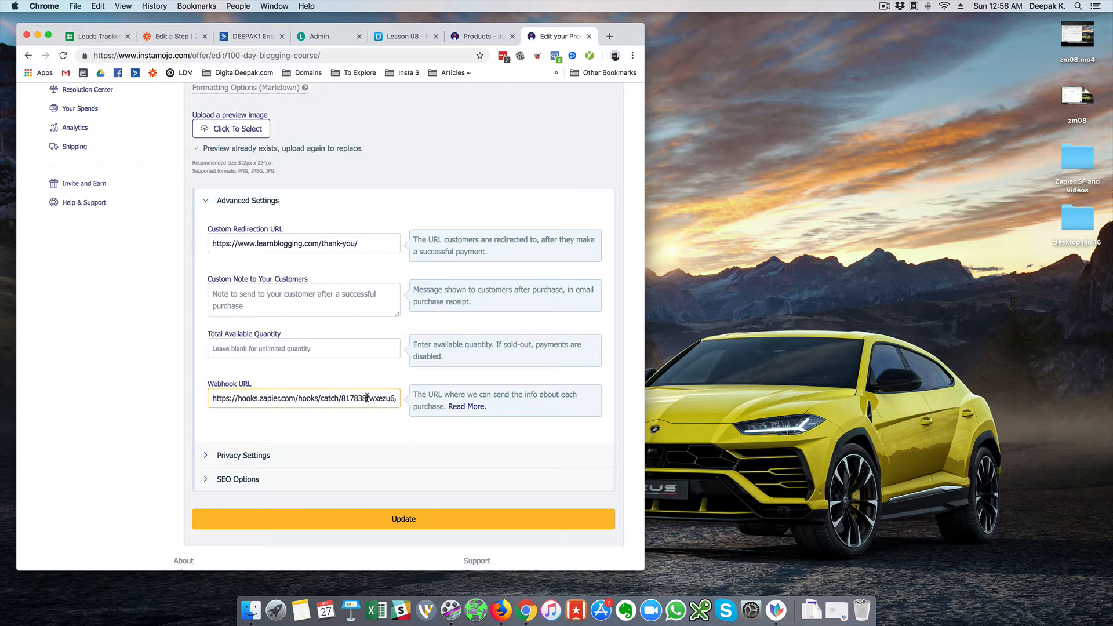
key(super+a)
key(BackSpace)
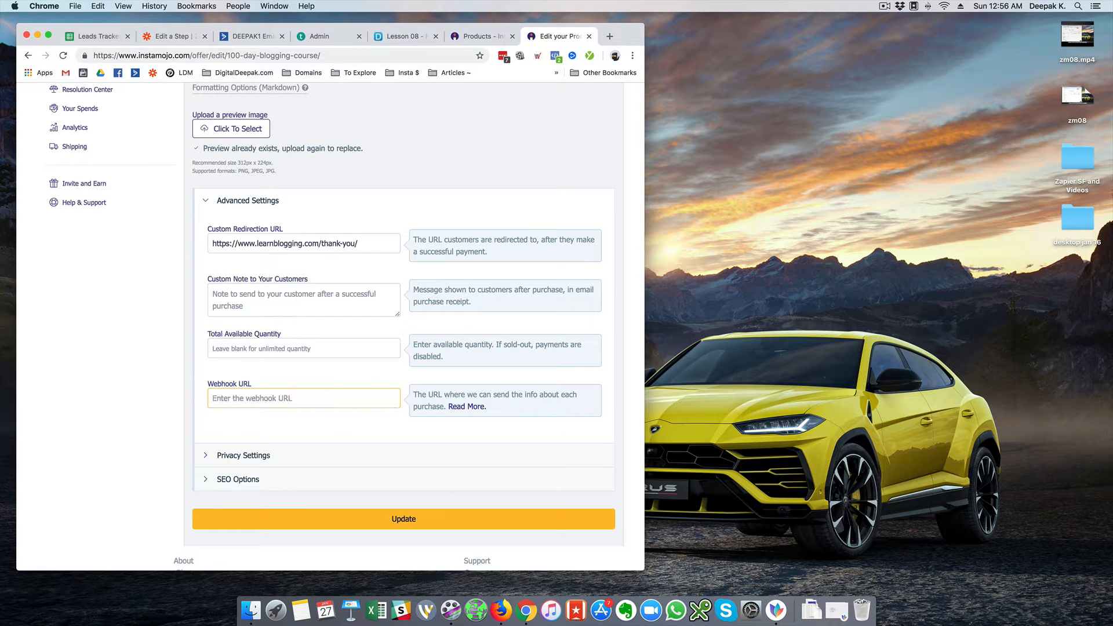
key(super+v)
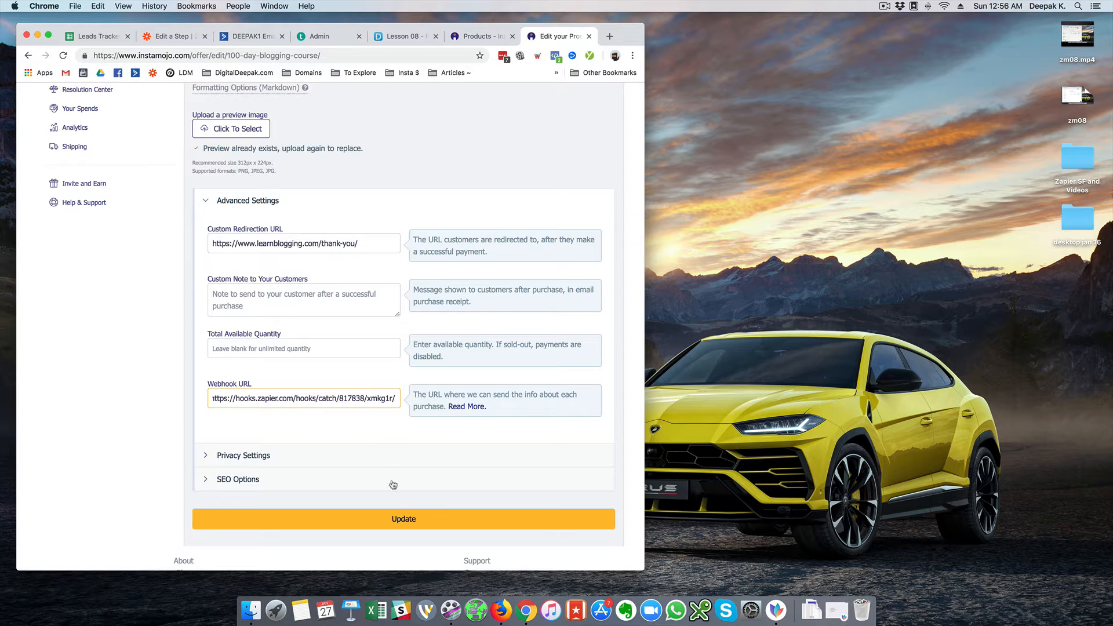
click(395, 522)
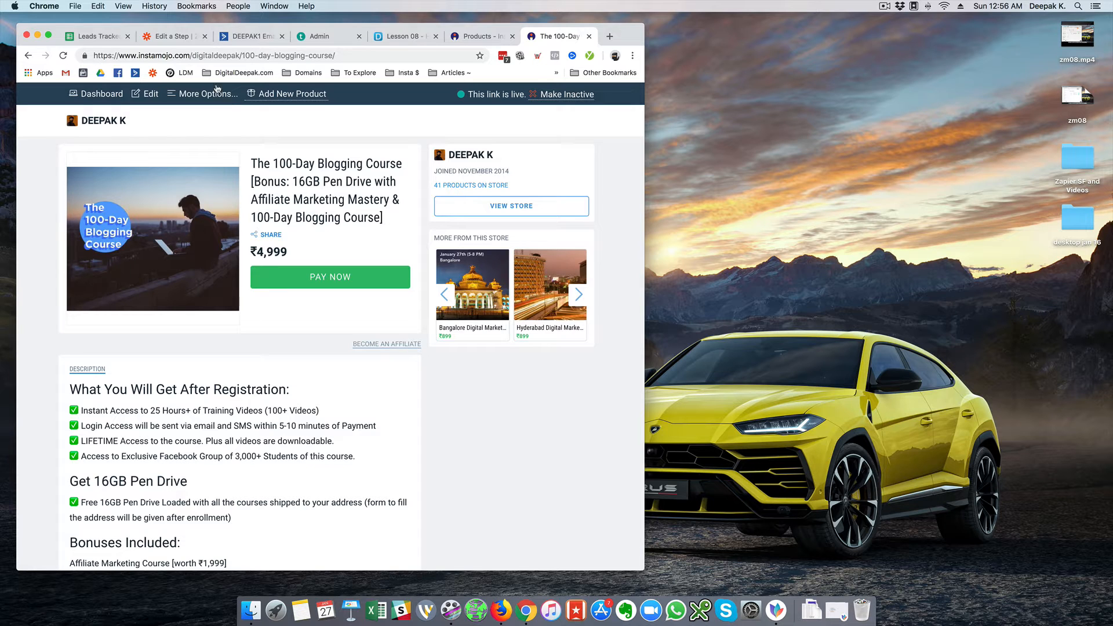
click(186, 37)
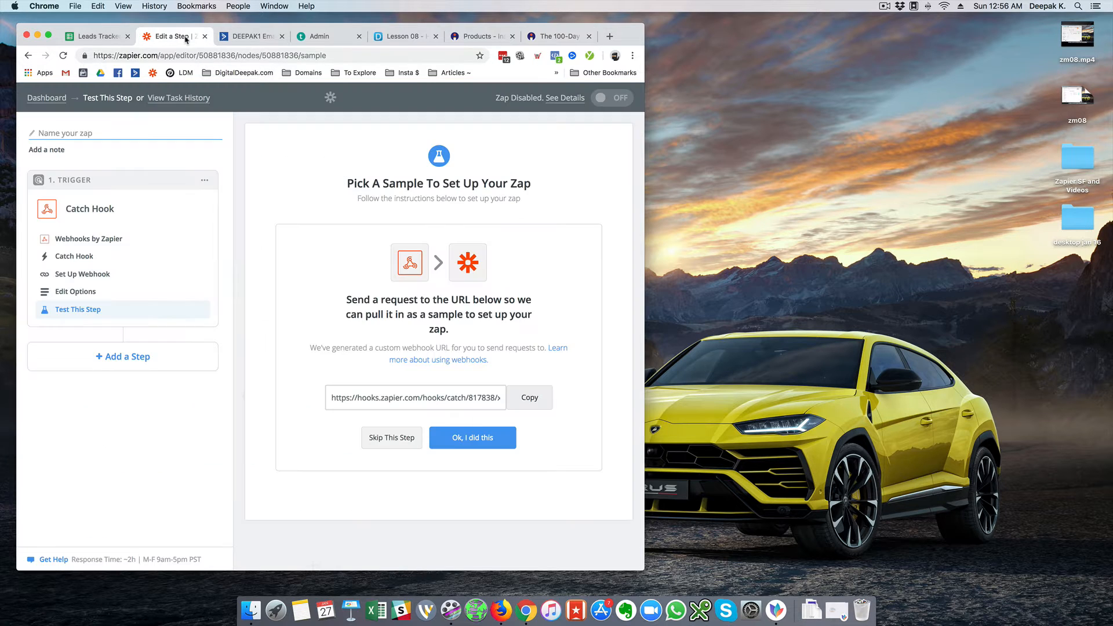
Have Zapier listen for a sample webhook request, then open the course's More Options
click(432, 431)
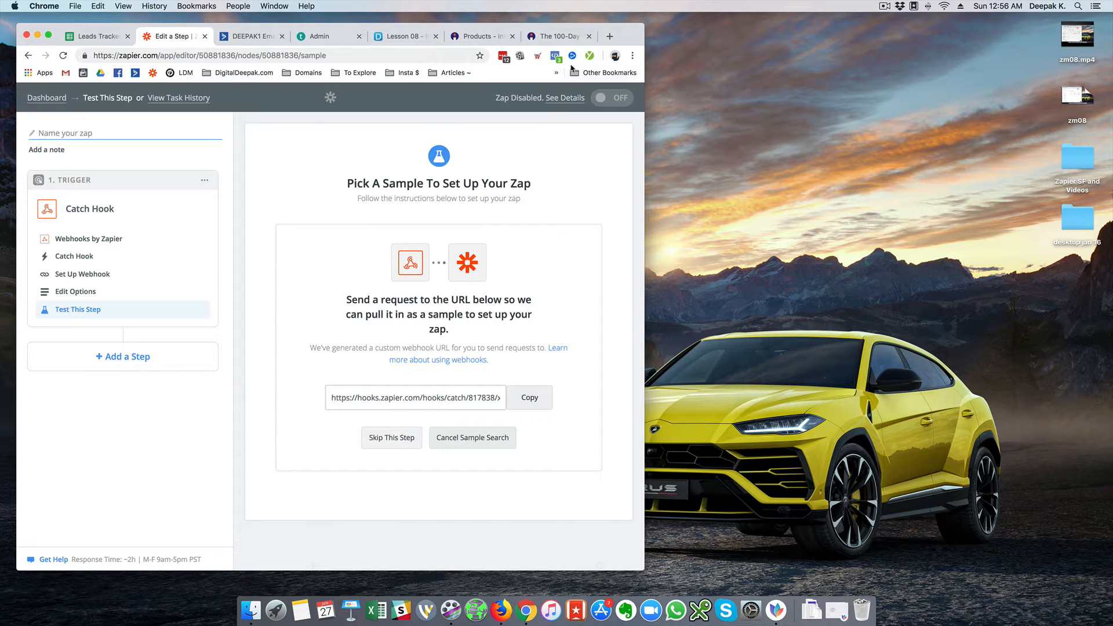
click(571, 39)
click(216, 94)
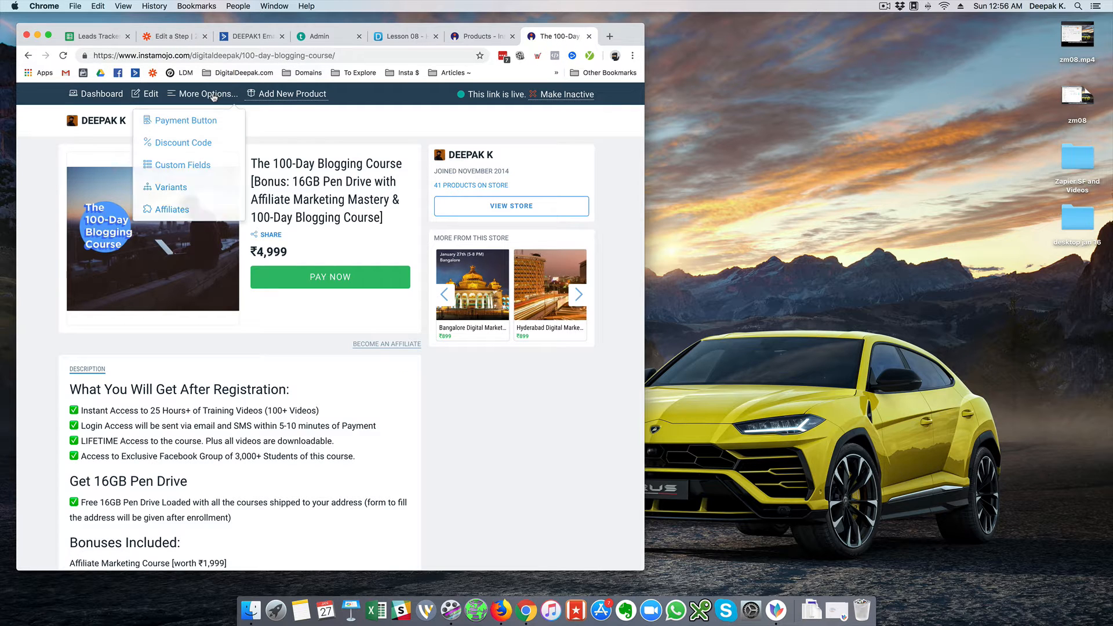
Add discount code deepaktest2019 for ₹4,999 off, quantity 1, to the course
click(201, 142)
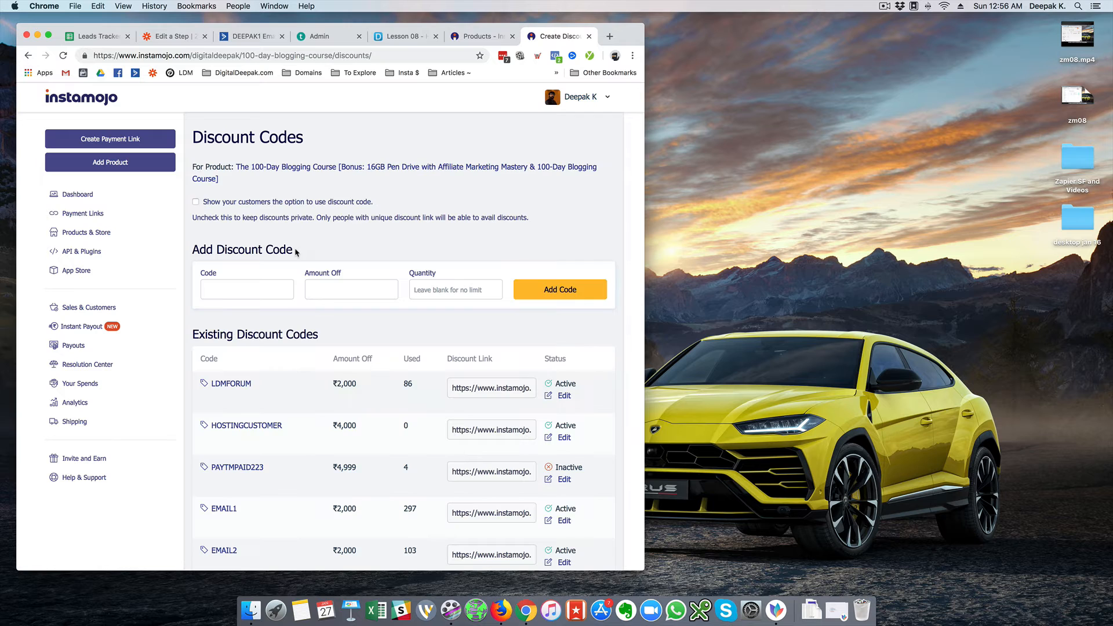
click(269, 285)
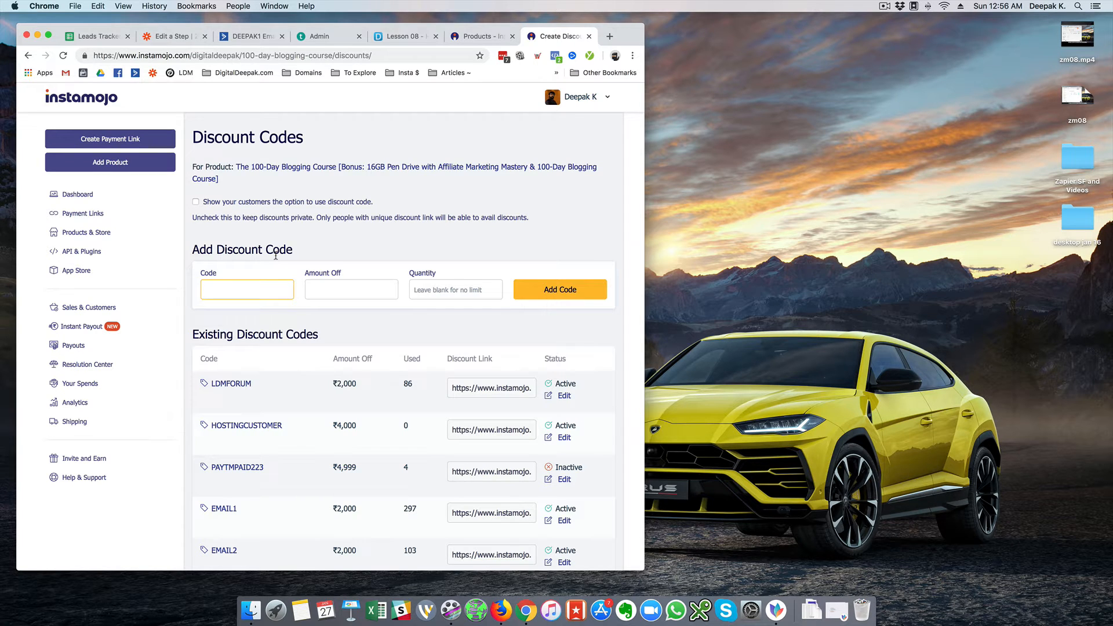
text(deepaktest201)
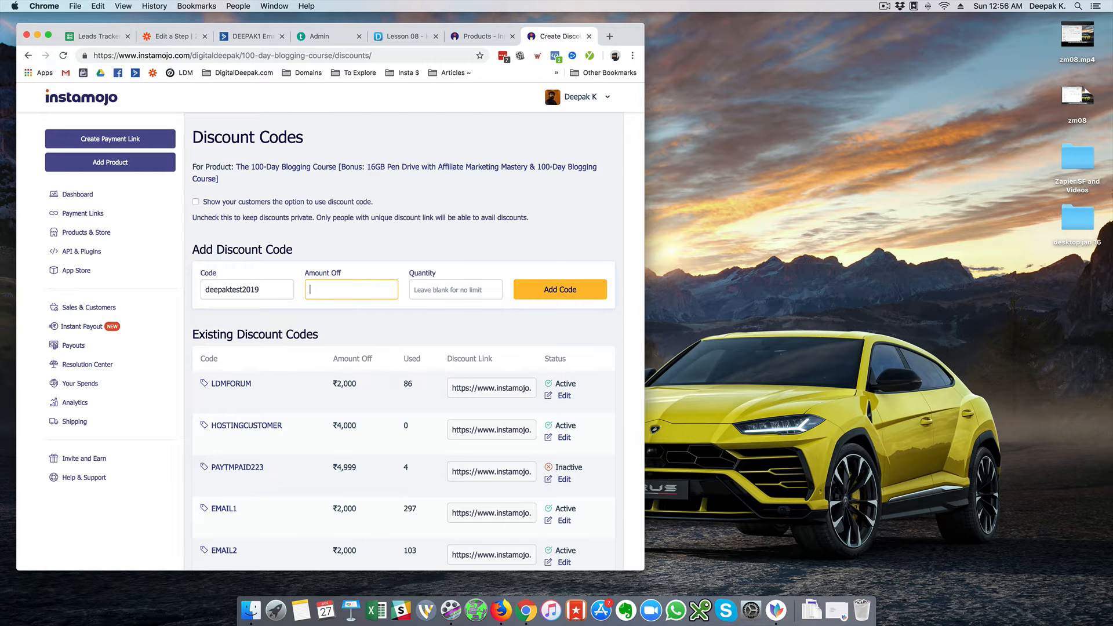
text(1)
click(522, 294)
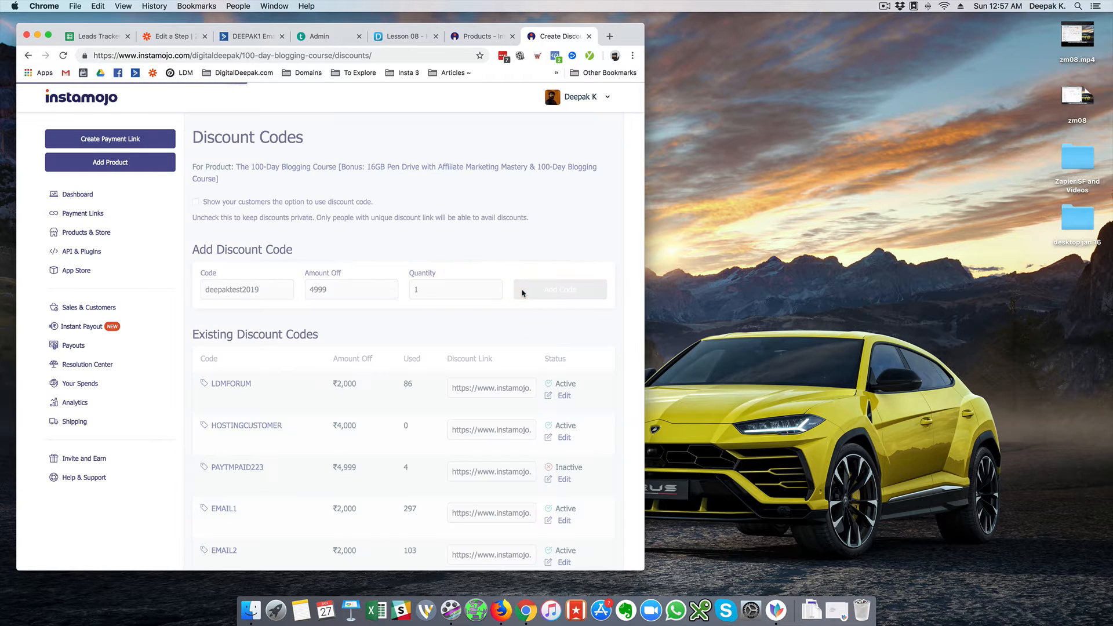
Open the course's public page with '?discount=deepaktest2019' appended to the URL
click(477, 36)
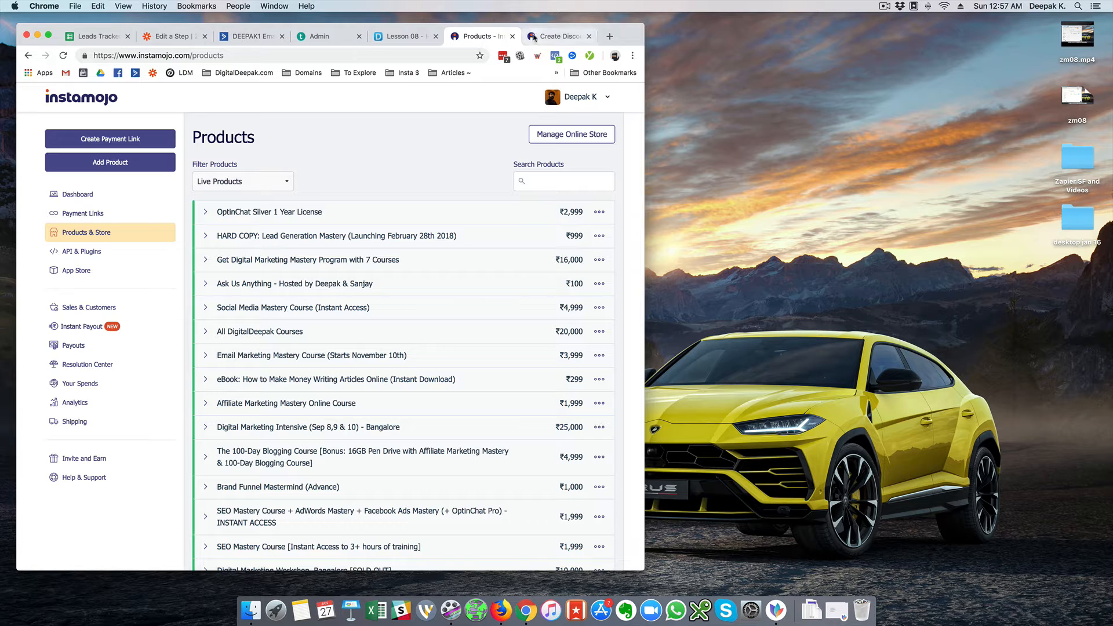
click(308, 455)
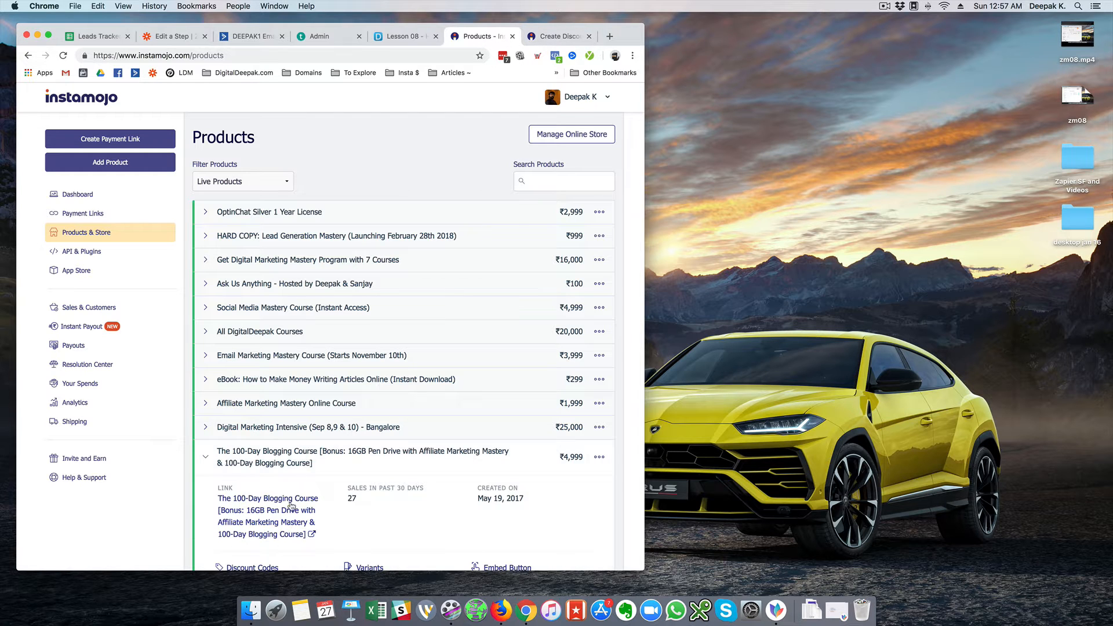
click(288, 509)
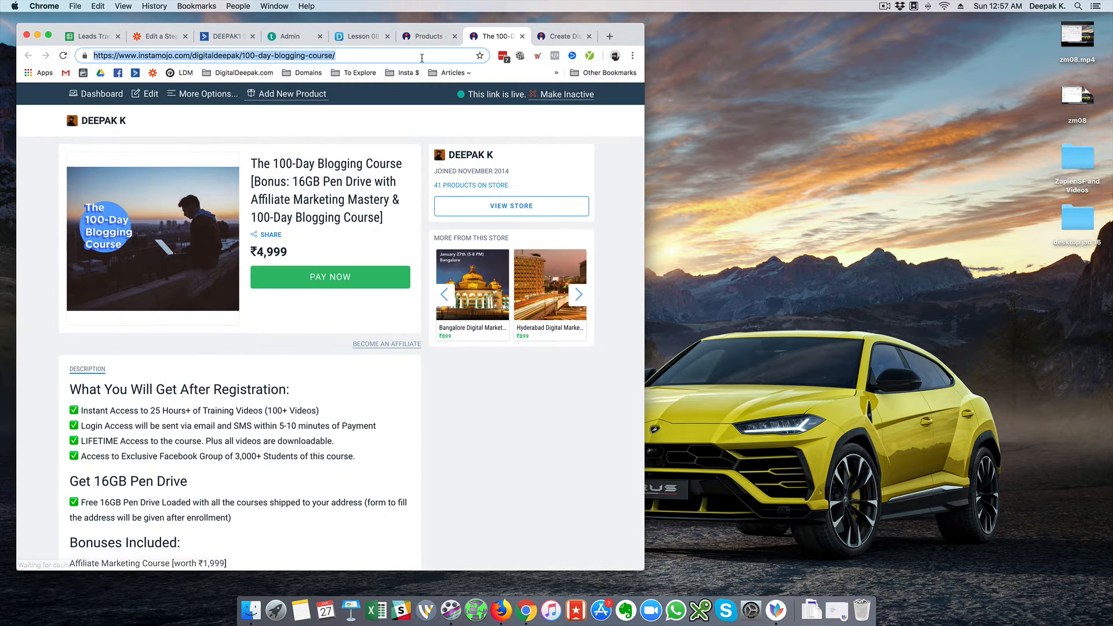
click(425, 58)
text(?)
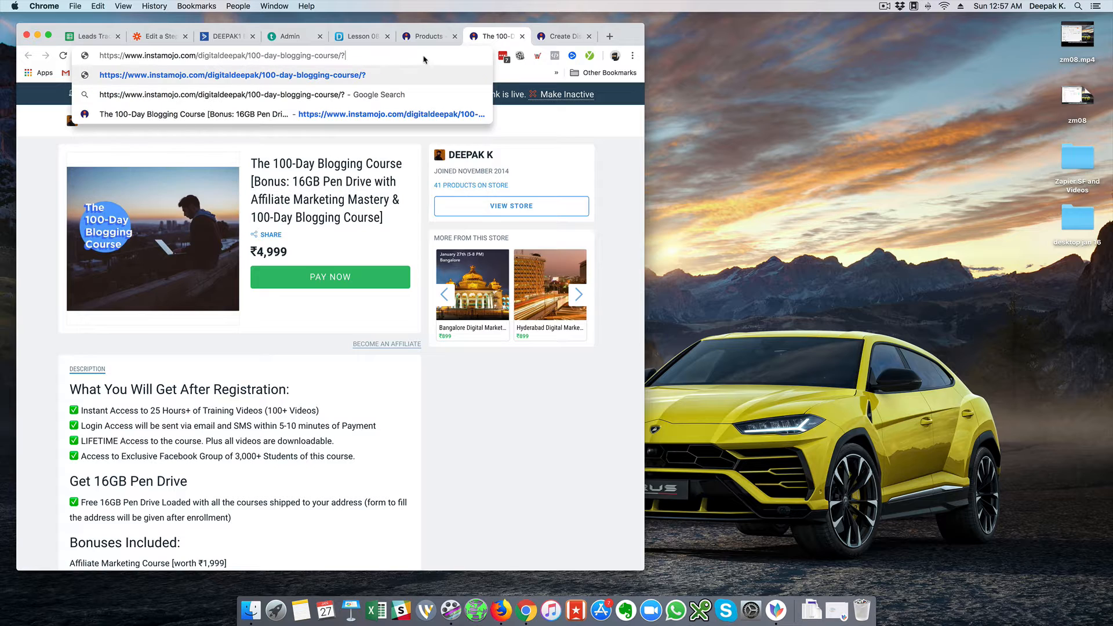
text(discount)
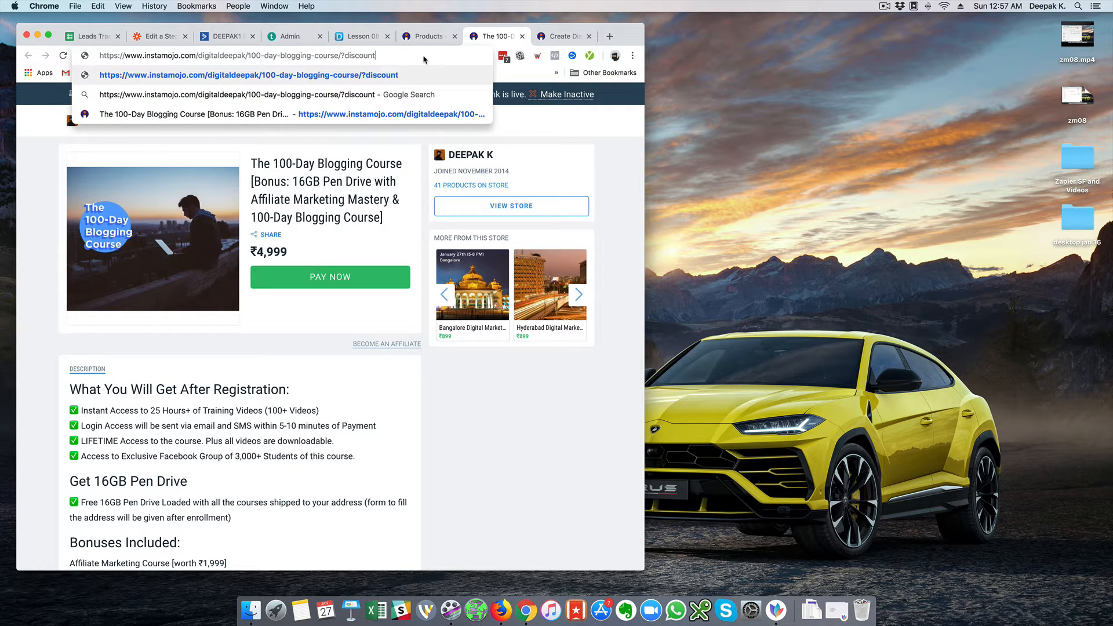
text(=deepakte)
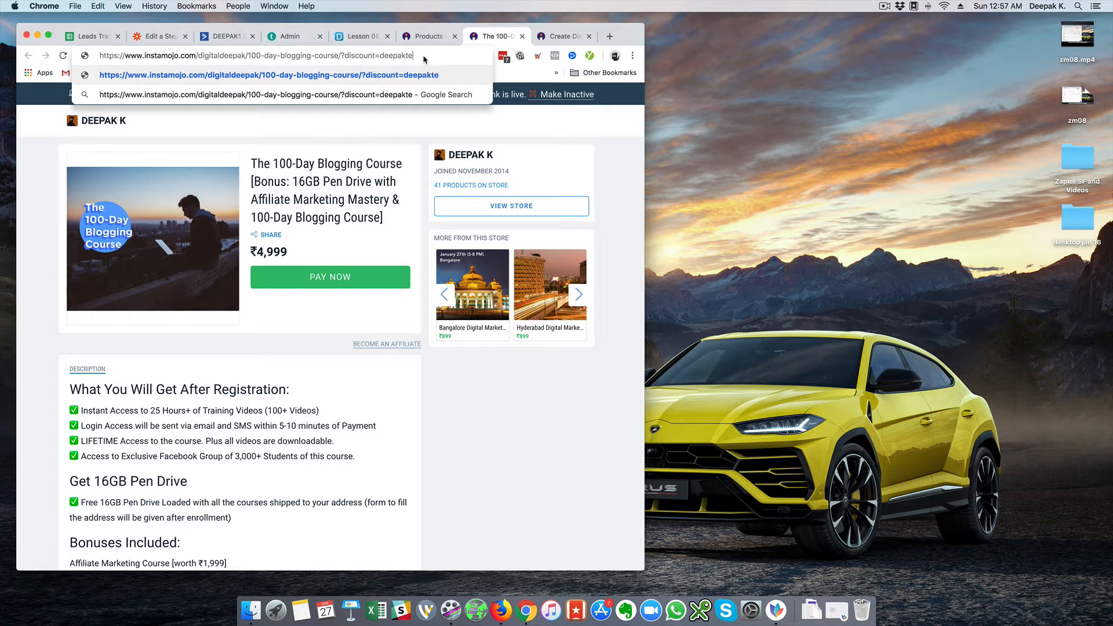
text(st2019)
key(Return)
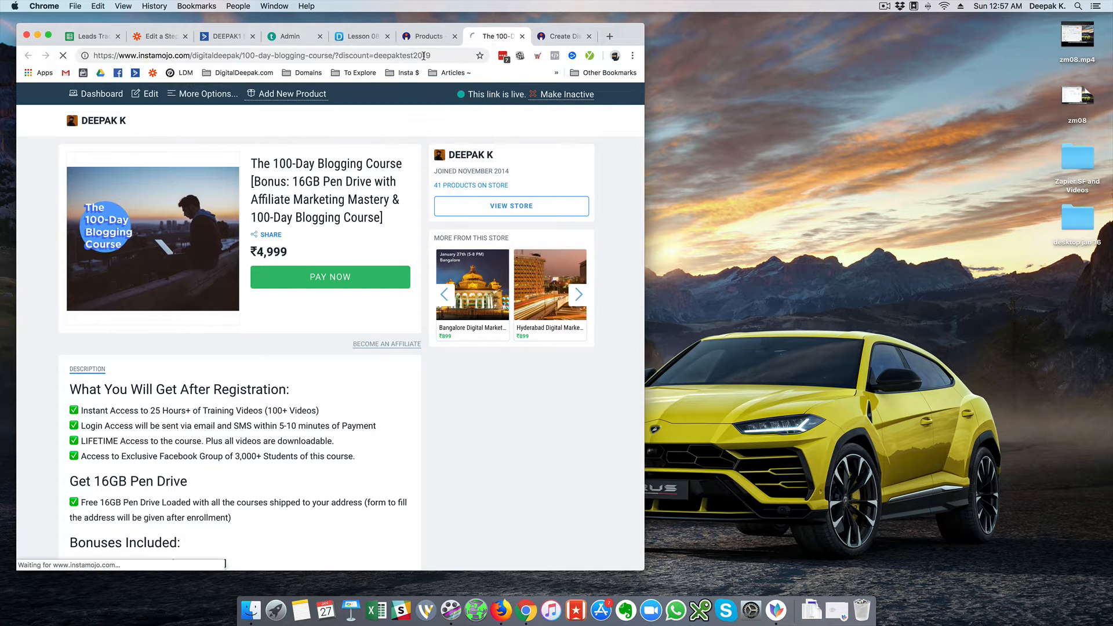
Check out with the buyer's name, e-mail and phone number and claim the course free
click(328, 277)
text(D)
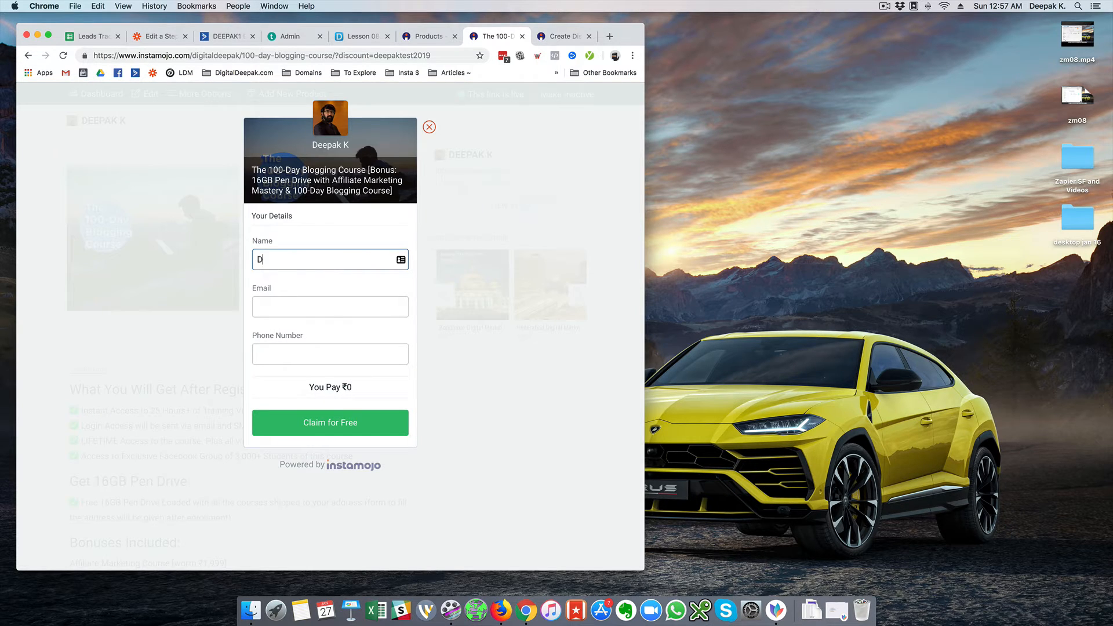
text(eepak)
key(Tab)
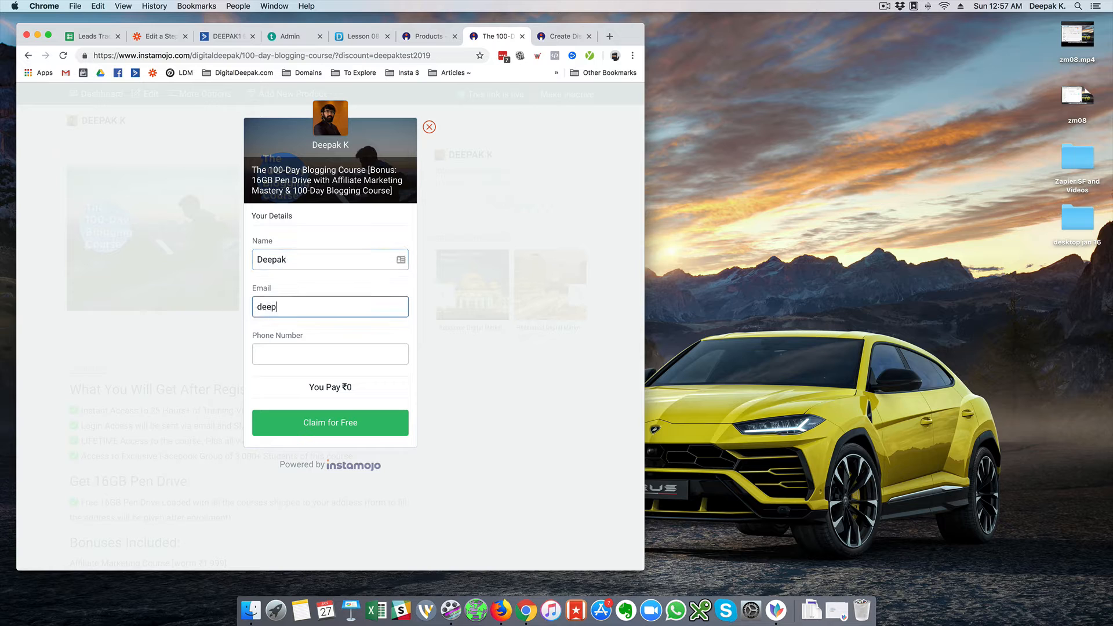
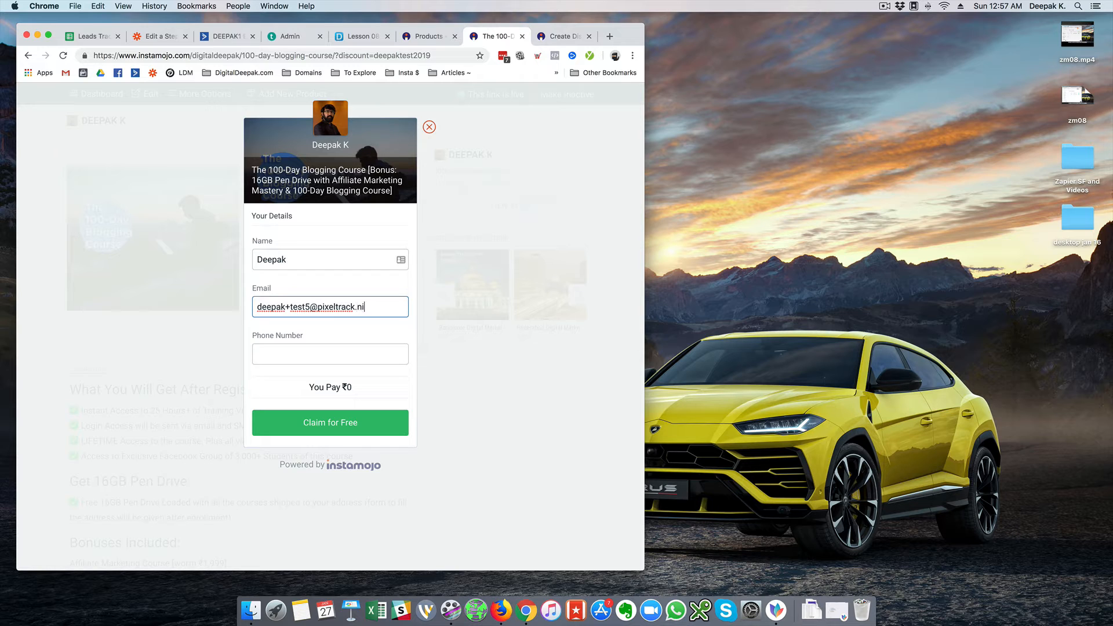
key(Tab)
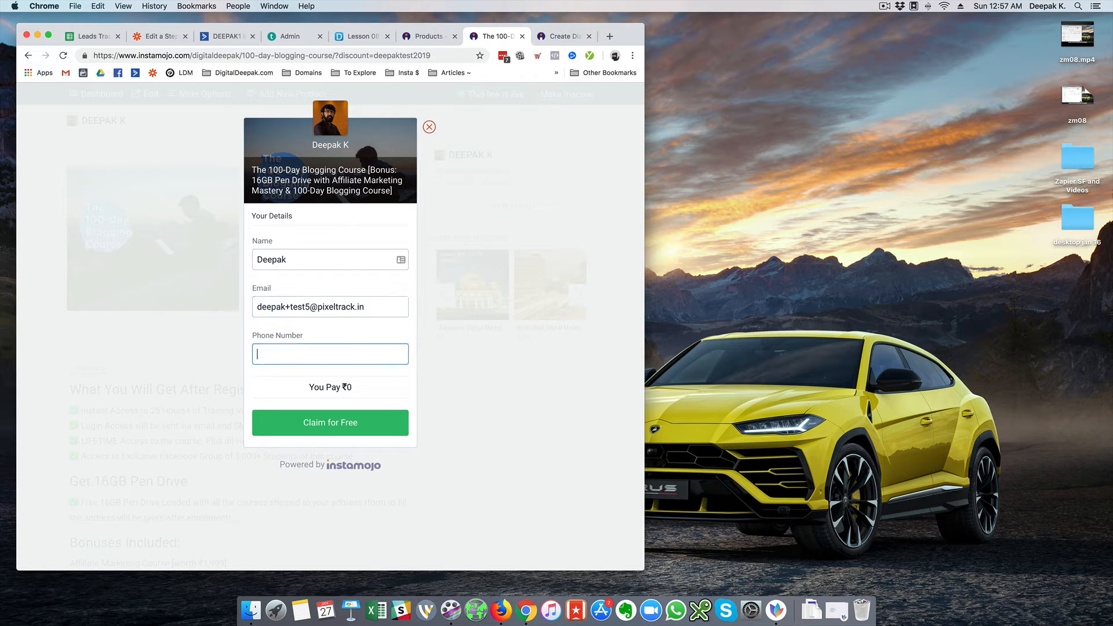
click(339, 423)
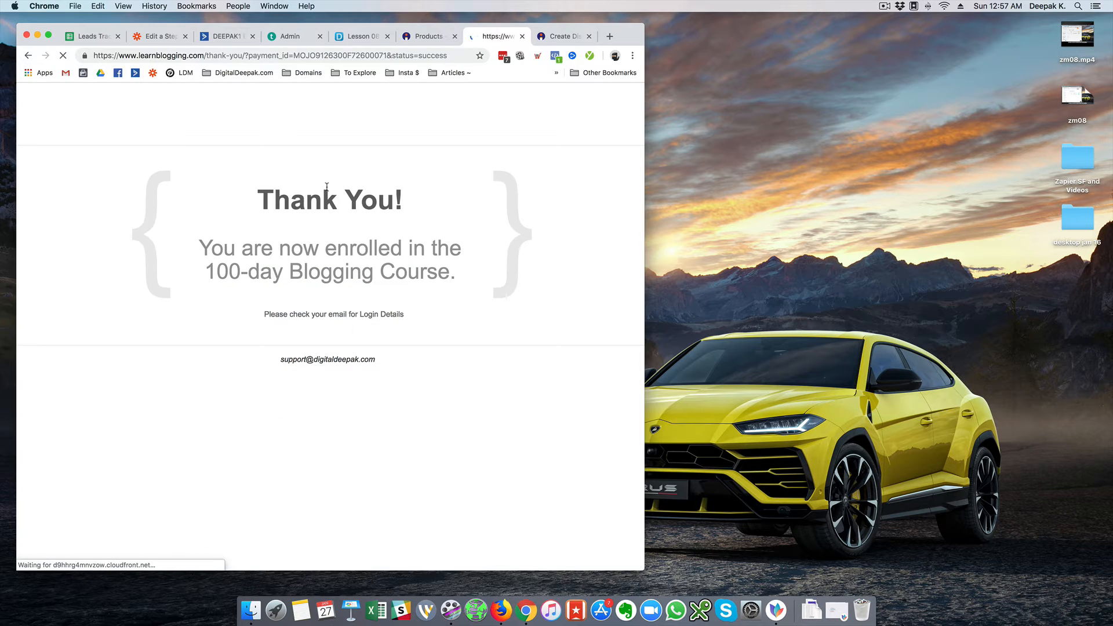
Review Hook A (status Credit, amount 0.00, discount deepaktest2019) and accept it as the sample
click(150, 40)
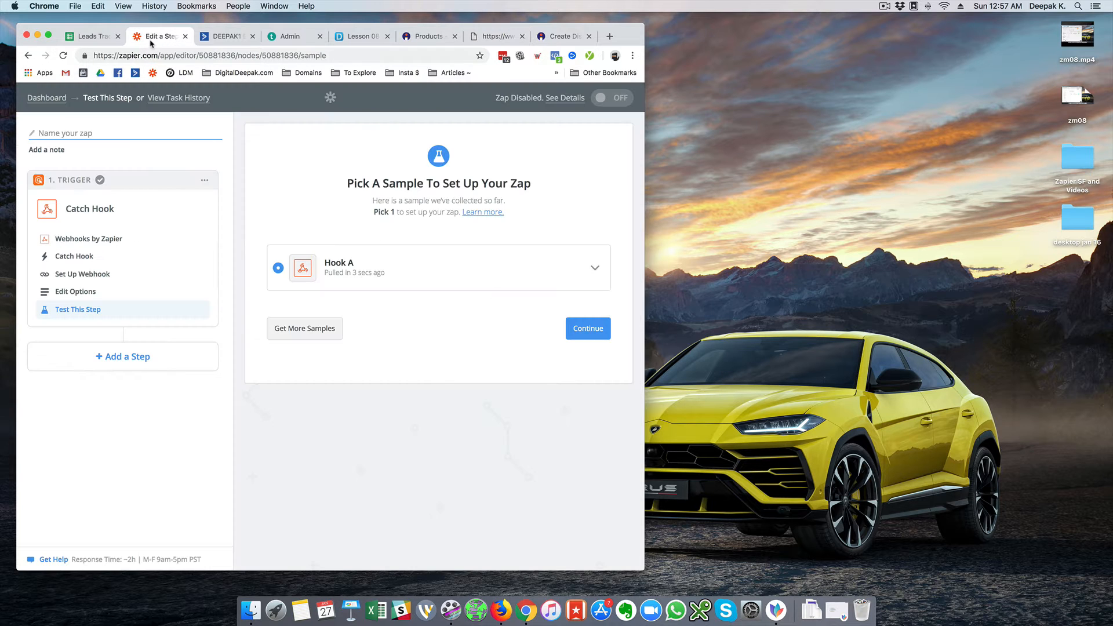
click(594, 269)
scroll(432, 341, down, 2)
scroll(426, 339, up, 2)
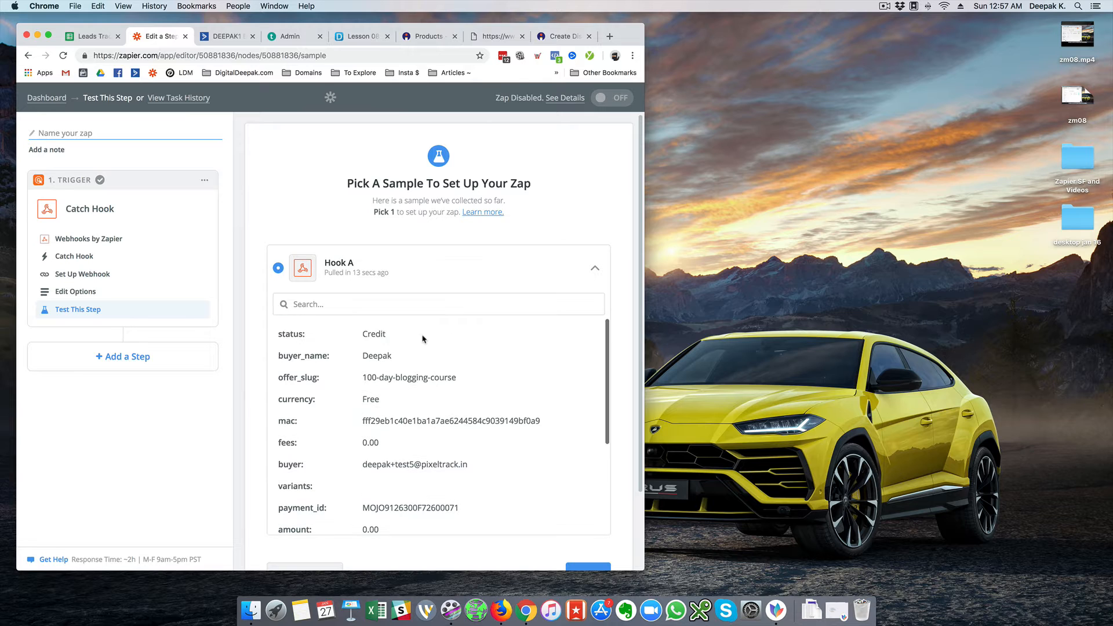
scroll(247, 357, down, 2)
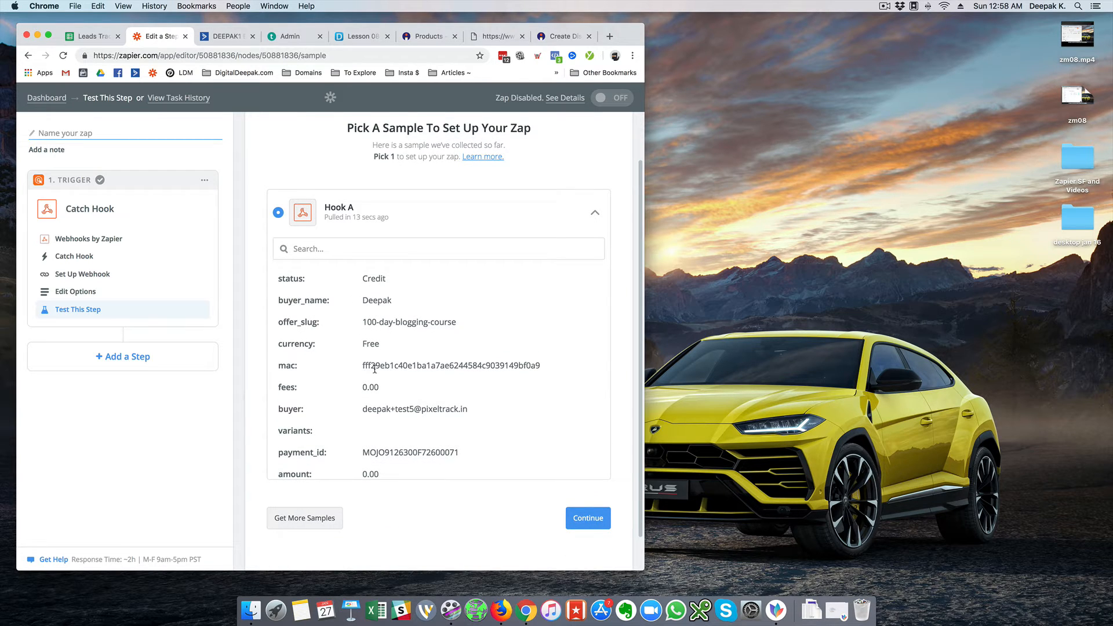
scroll(496, 400, down, 5)
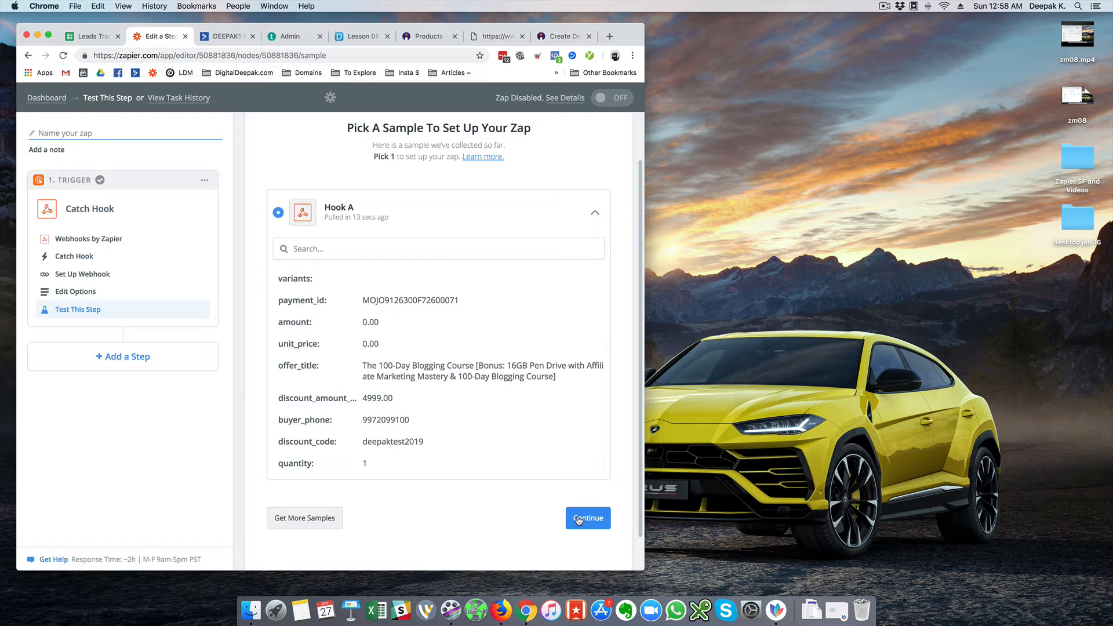
click(578, 520)
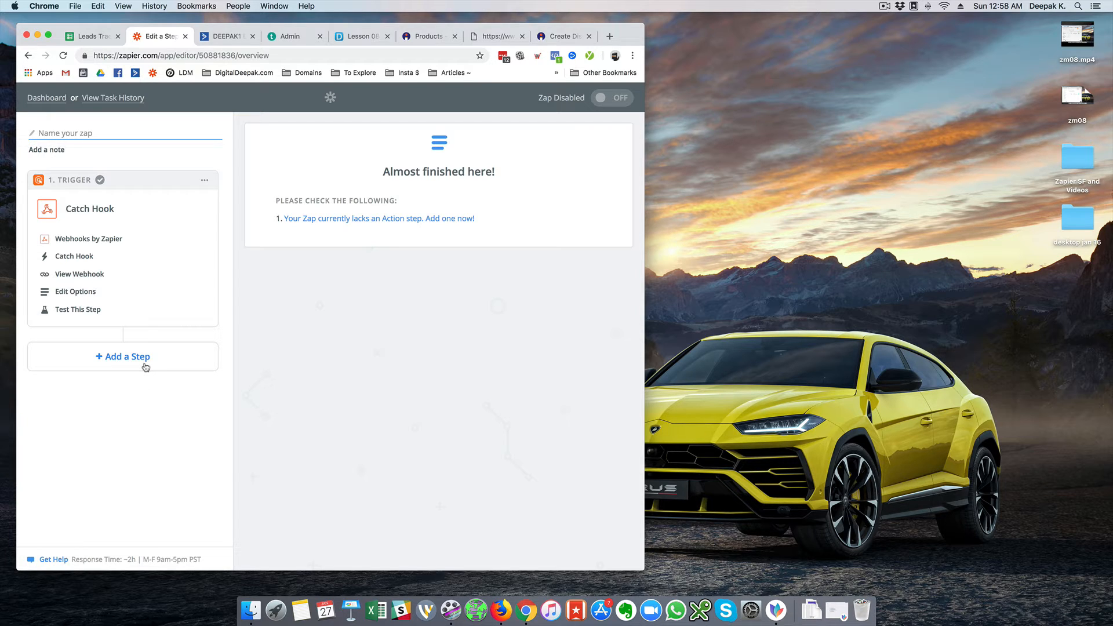
click(219, 38)
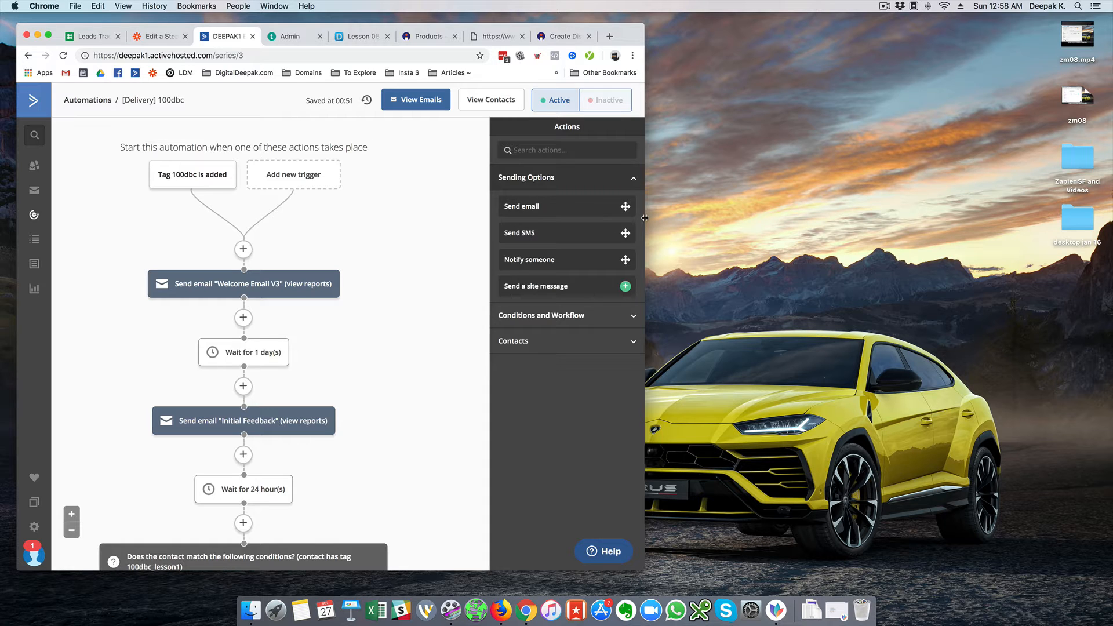
drag(644, 218, 677, 219)
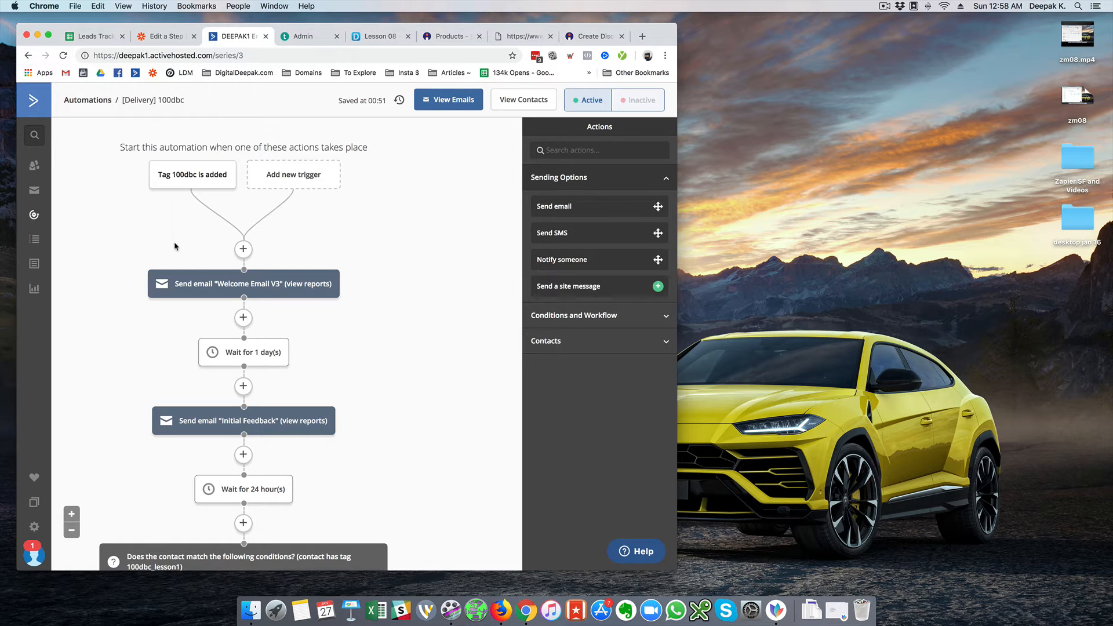
mouse_move(182, 281)
click(161, 36)
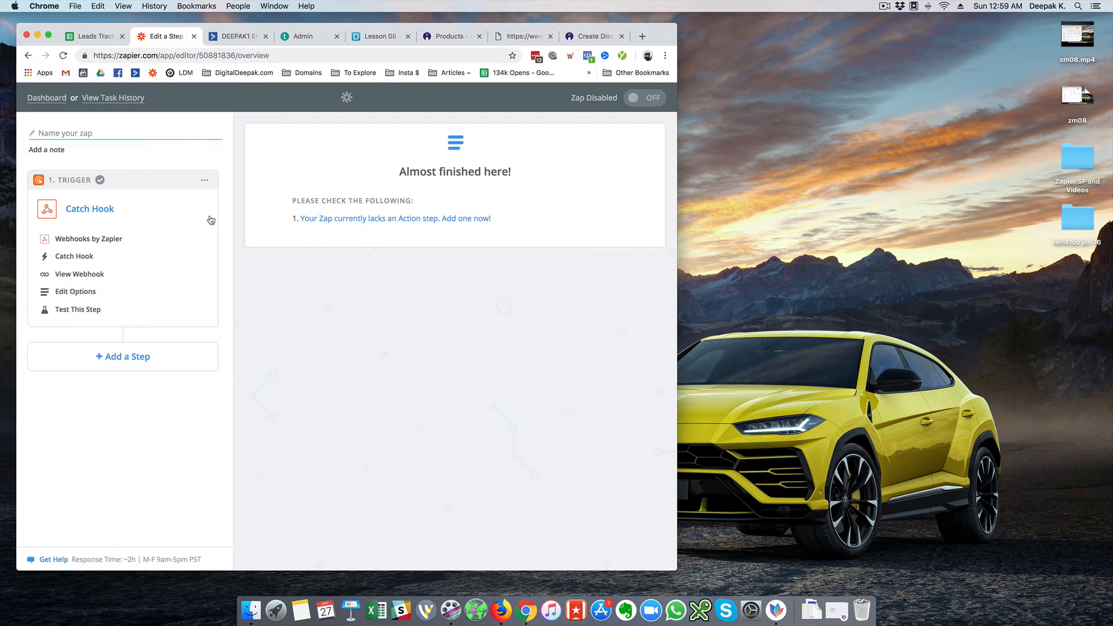
Reopen the trigger's Hook A sample and inspect its Credit status value
click(144, 310)
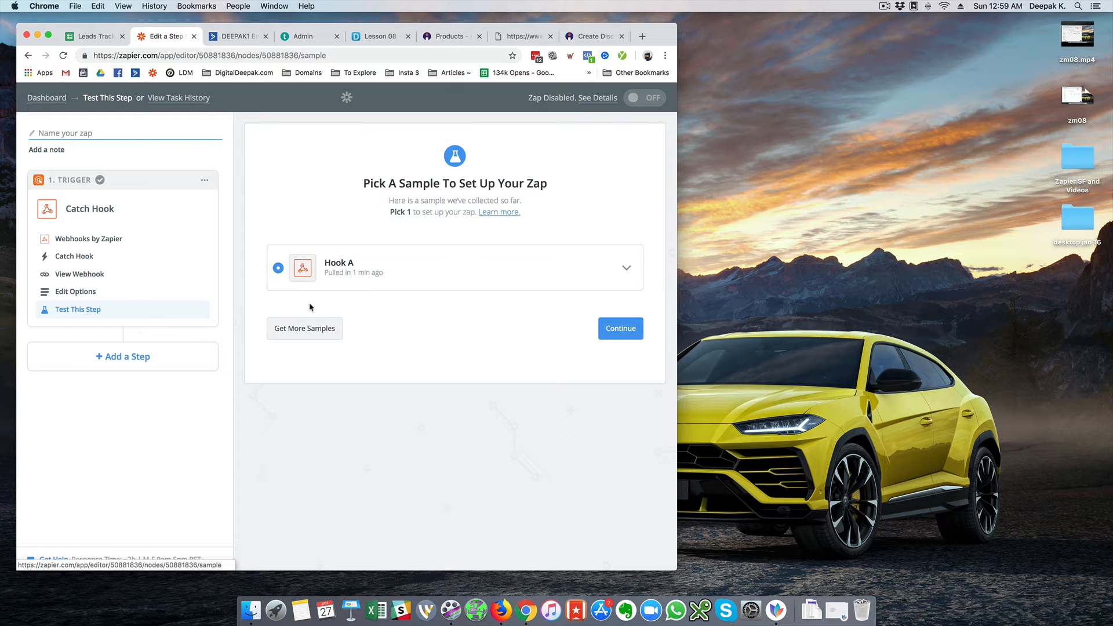
click(628, 271)
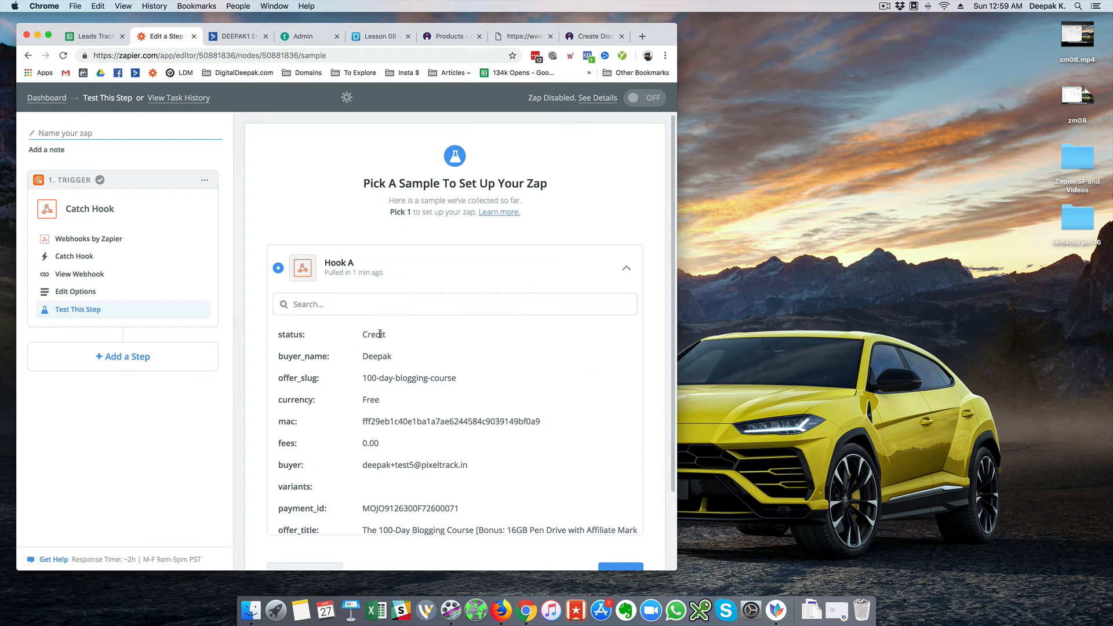
drag(362, 335, 405, 338)
click(405, 338)
Add a Filter by Zapier step after the Catch Hook trigger
scroll(299, 219, down, 2)
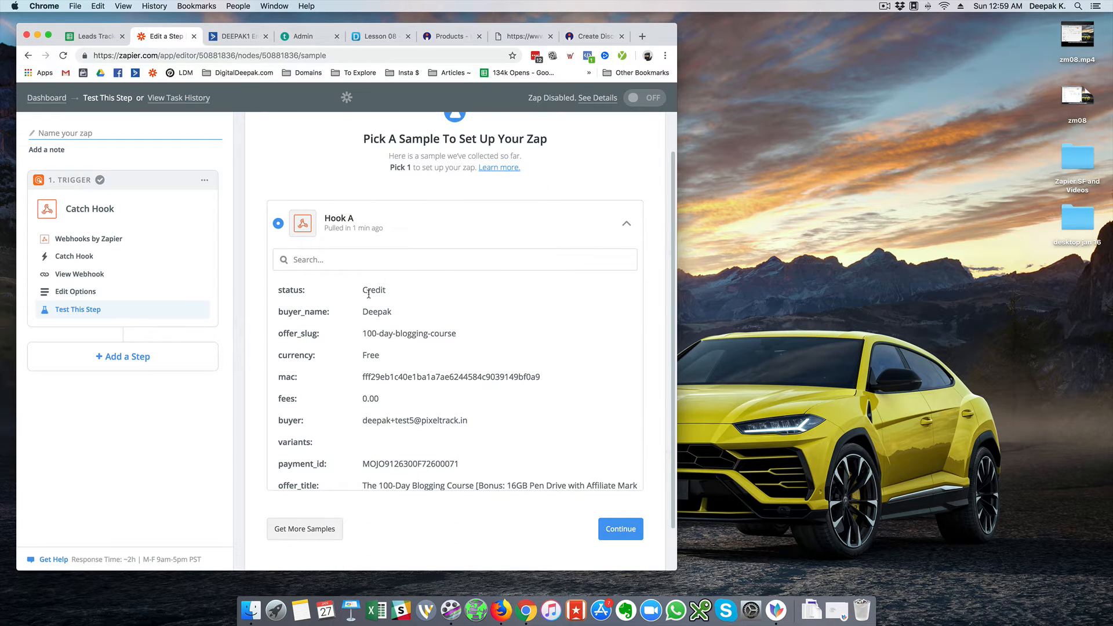
click(208, 351)
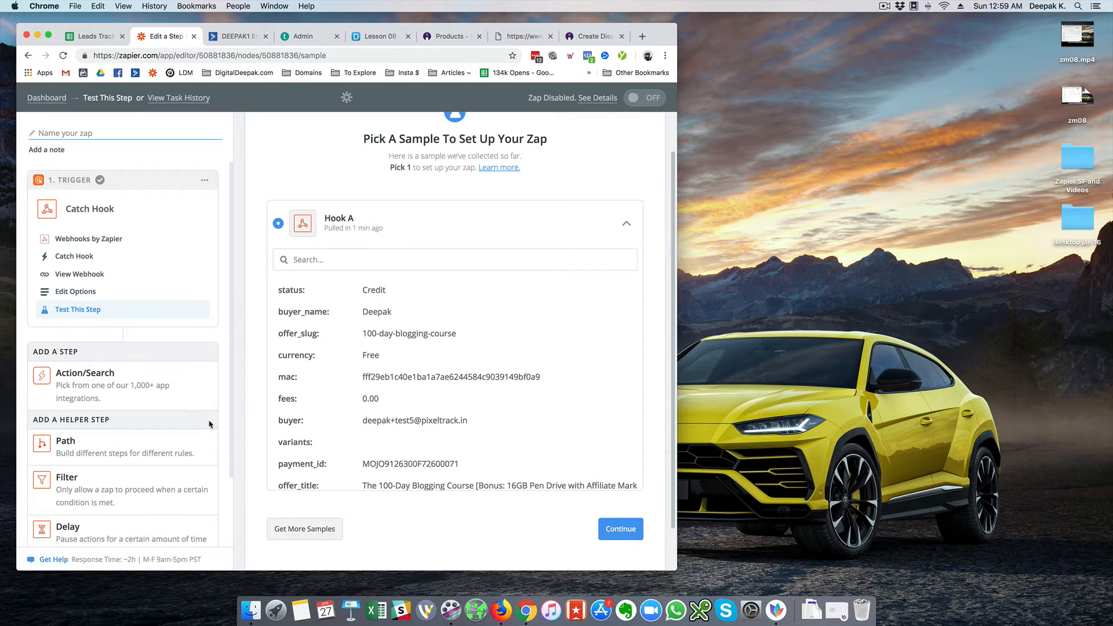
click(190, 488)
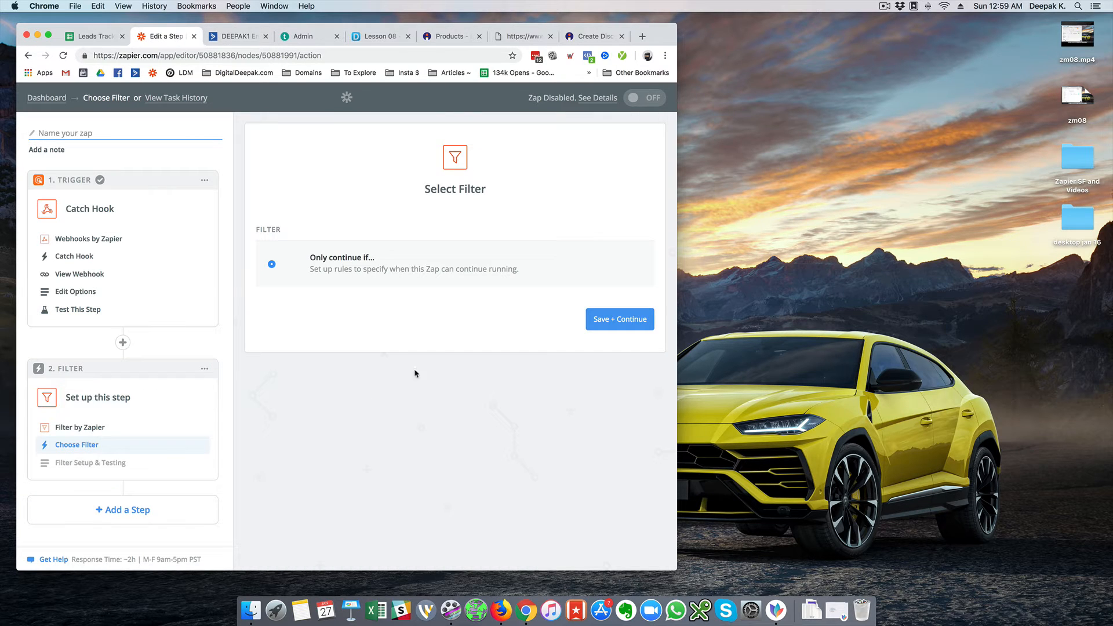
Filter to continue only when Status (Text) Contains 'Credit', test against the sample, and continue
click(588, 320)
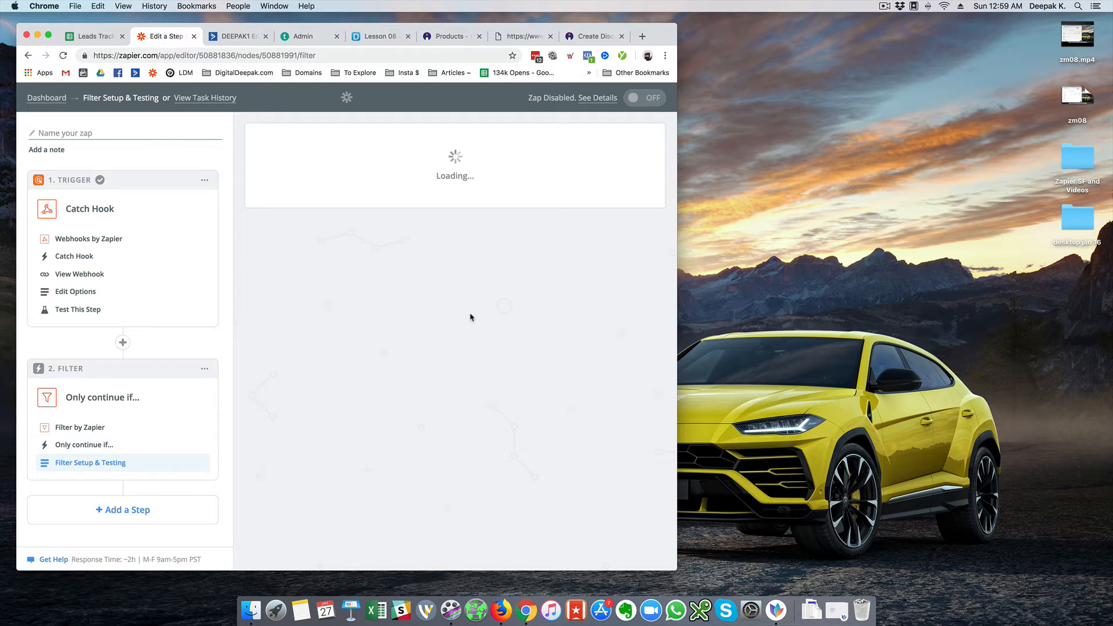
click(369, 246)
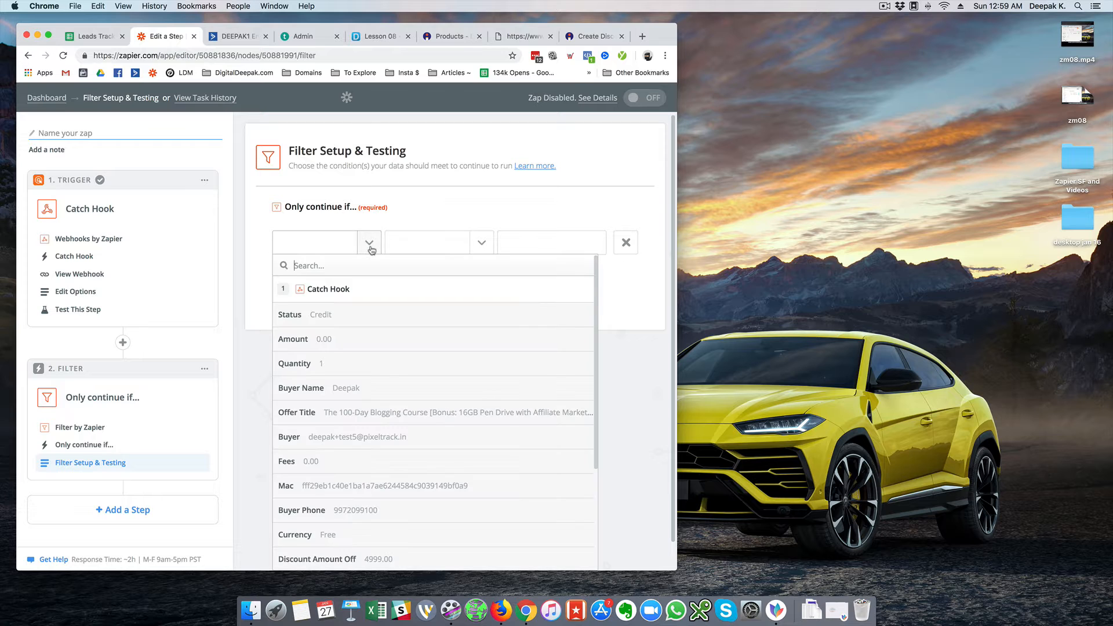
click(339, 318)
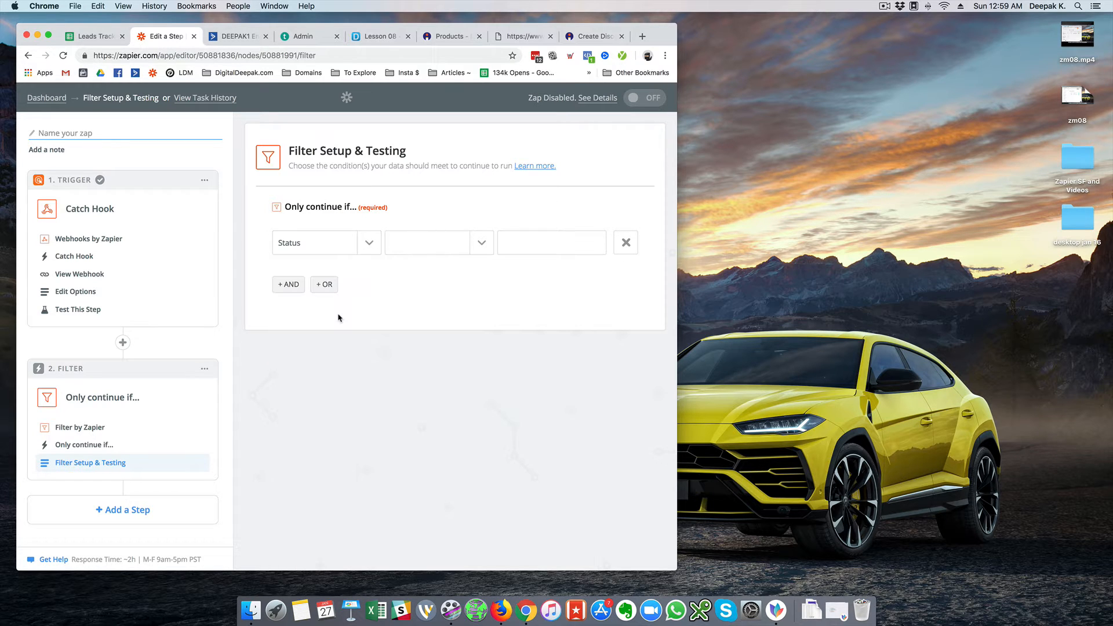
click(482, 243)
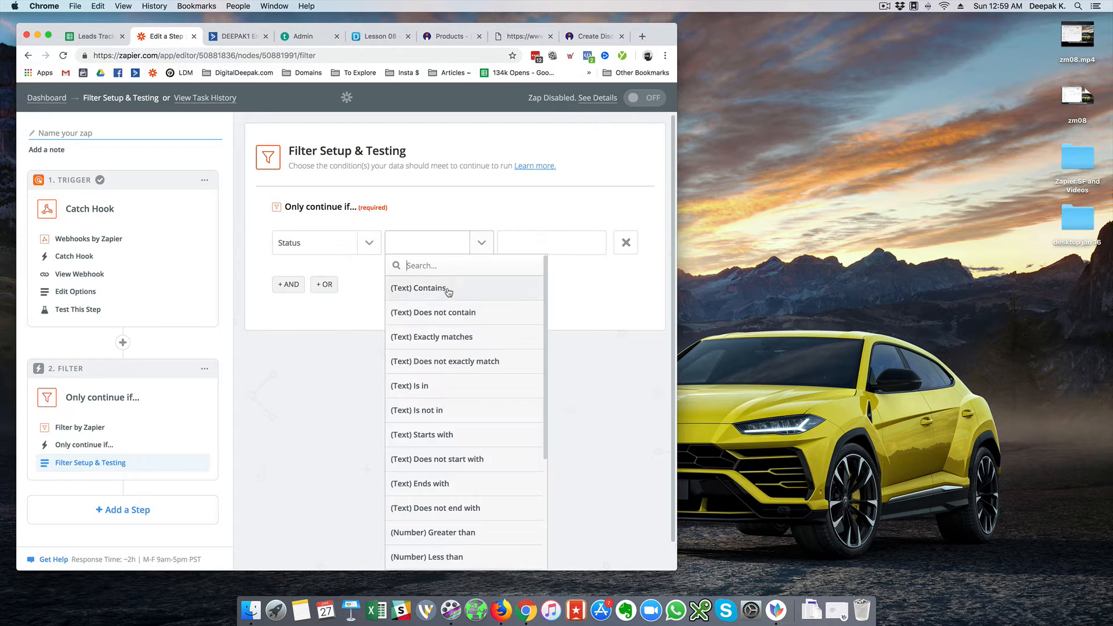
click(445, 284)
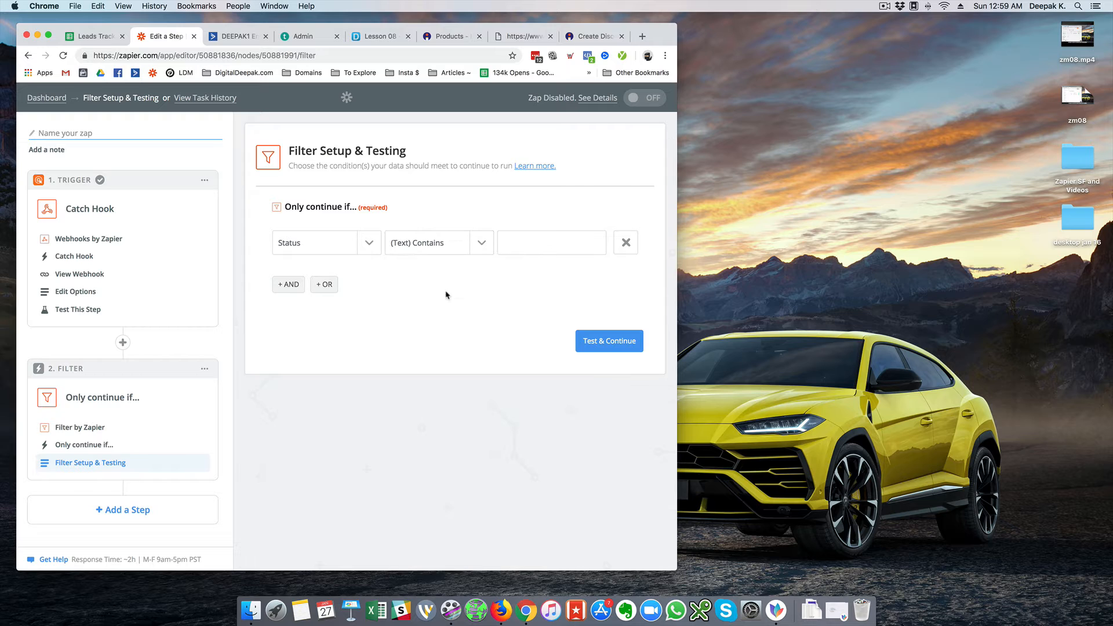
click(511, 252)
text(Credit)
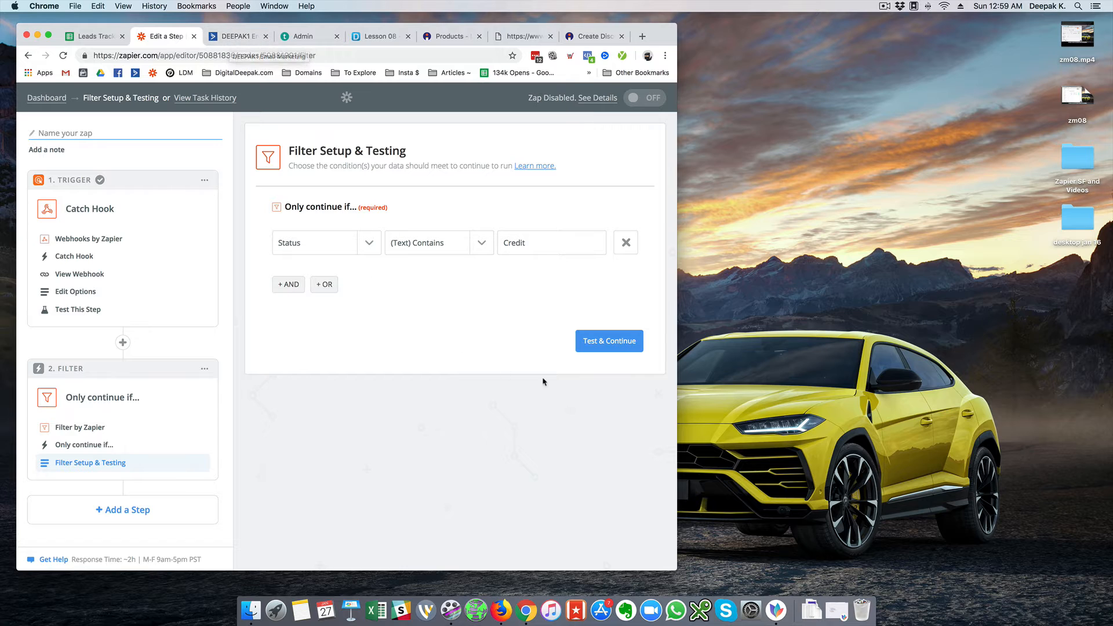
click(589, 342)
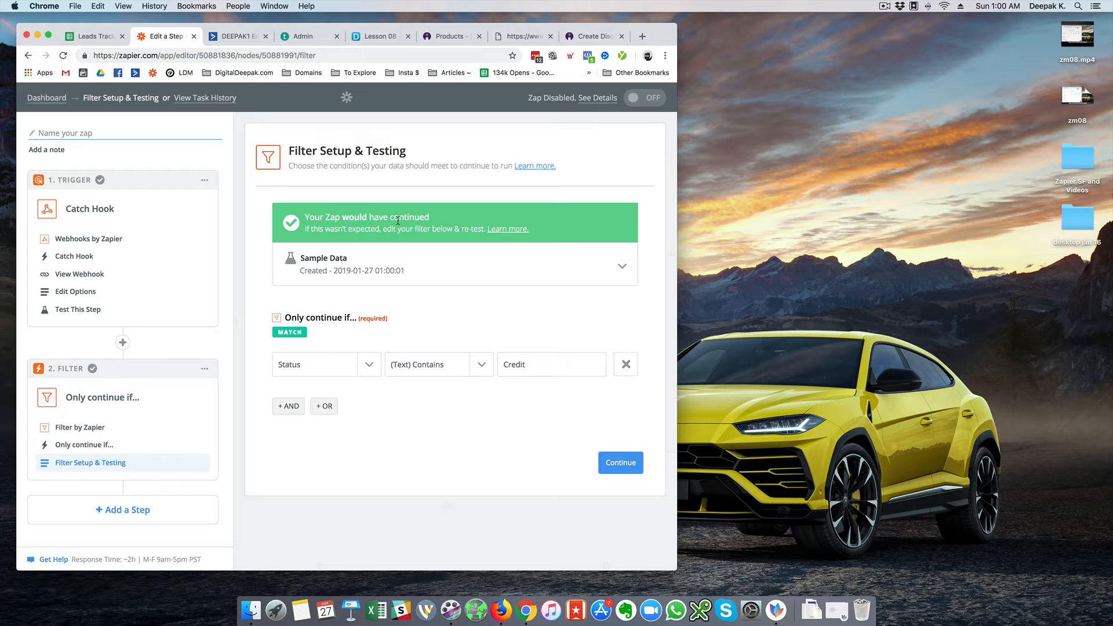
click(619, 464)
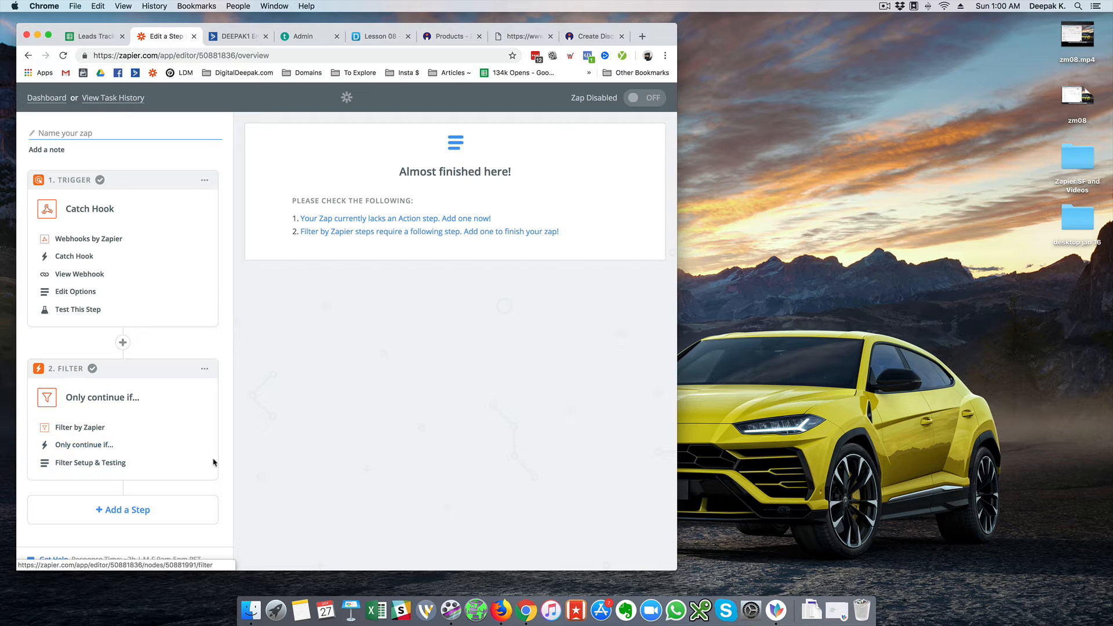
Add an ActiveCampaign Create/Update Contact action step using the connected ActiveCampaign account
click(172, 519)
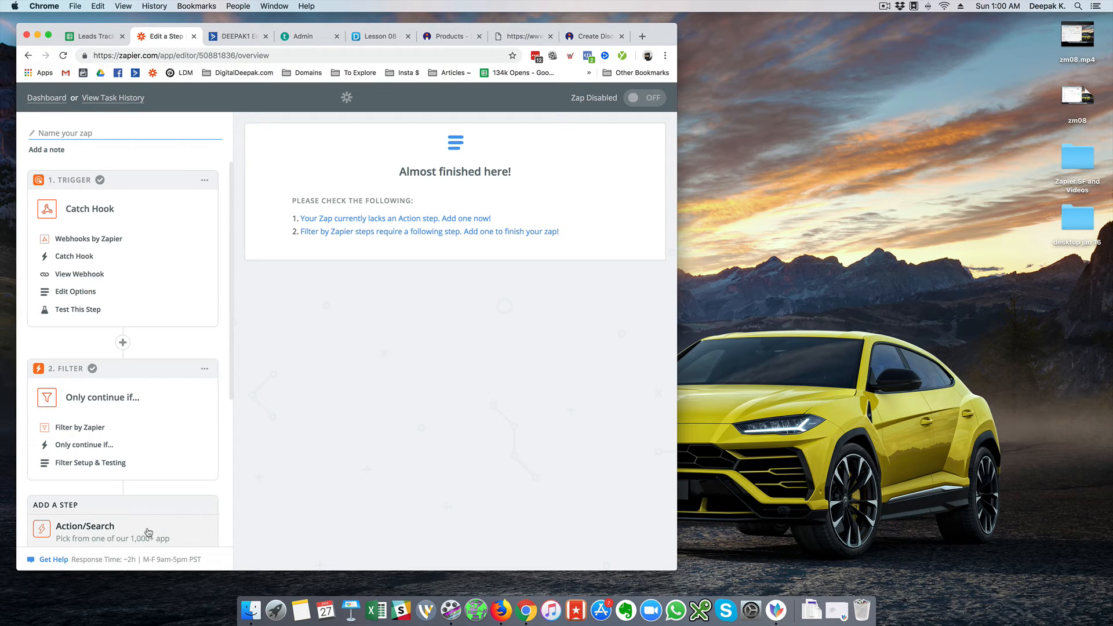
click(148, 532)
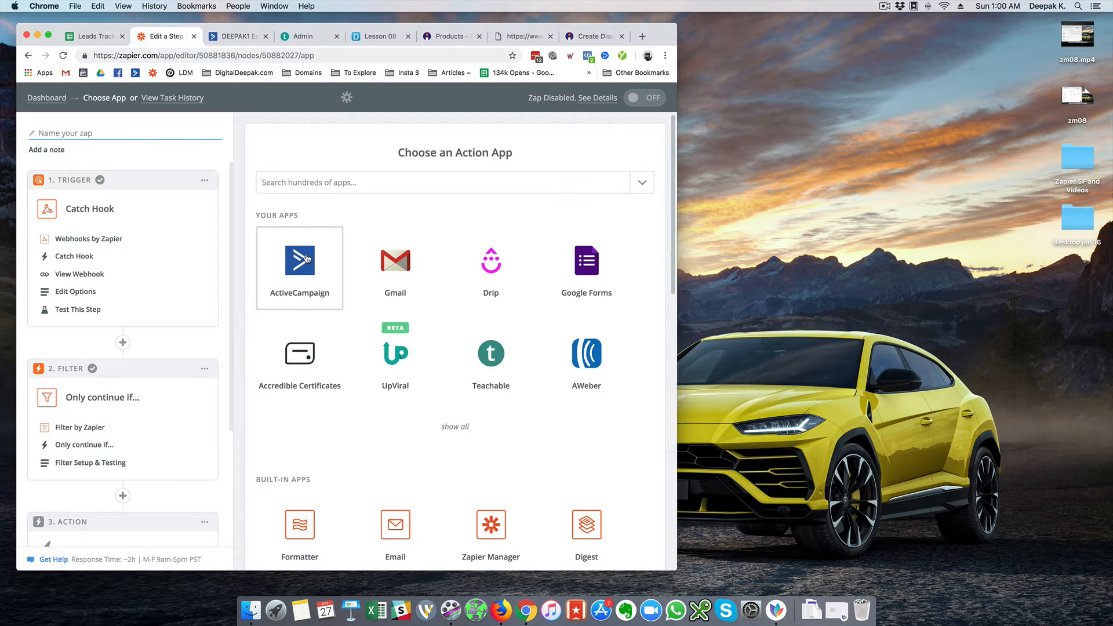
click(303, 258)
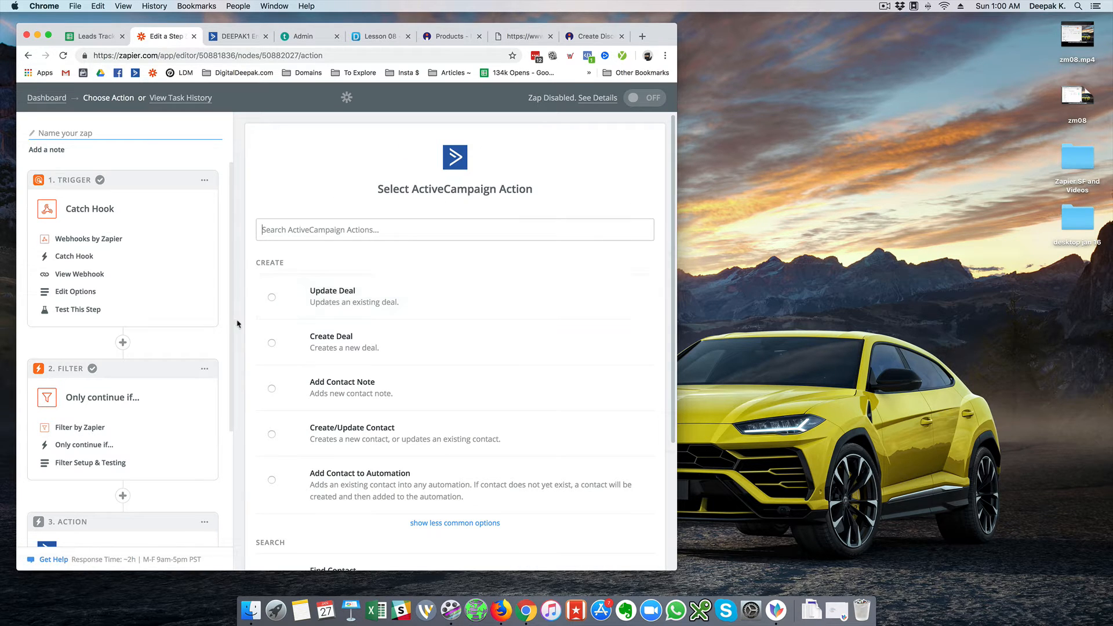
scroll(236, 323, down, 2)
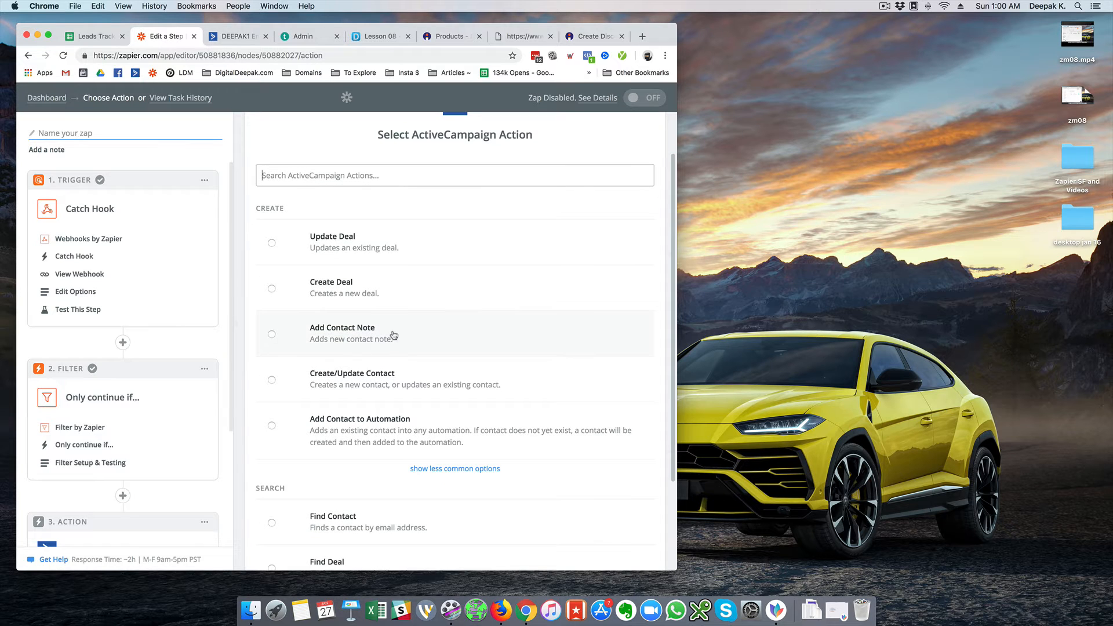
click(408, 371)
scroll(621, 463, down, 2)
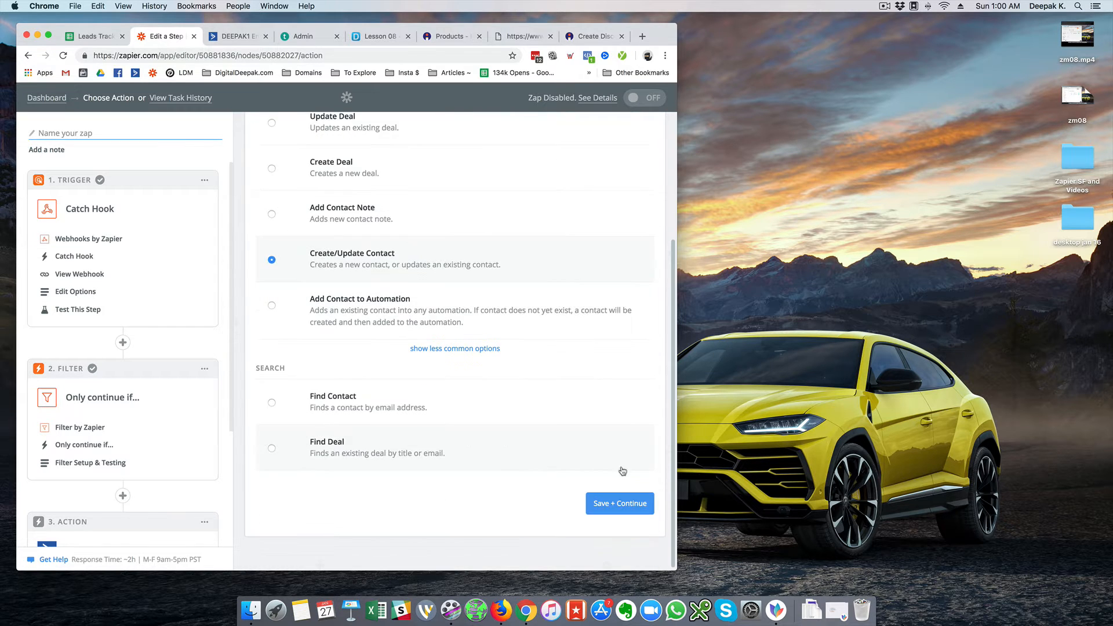
click(620, 503)
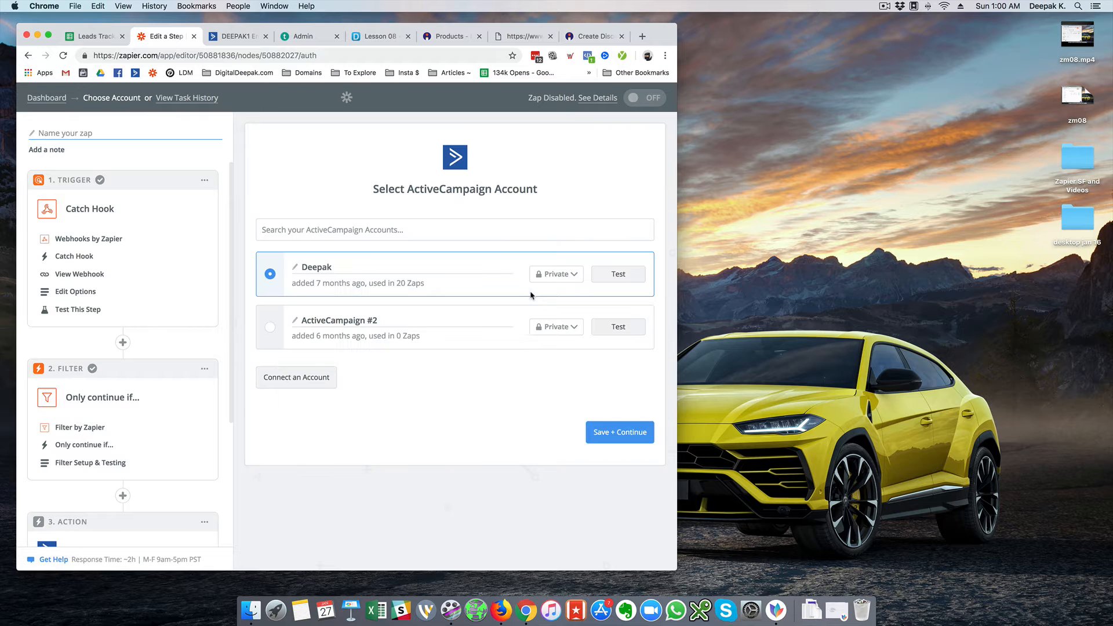
click(614, 430)
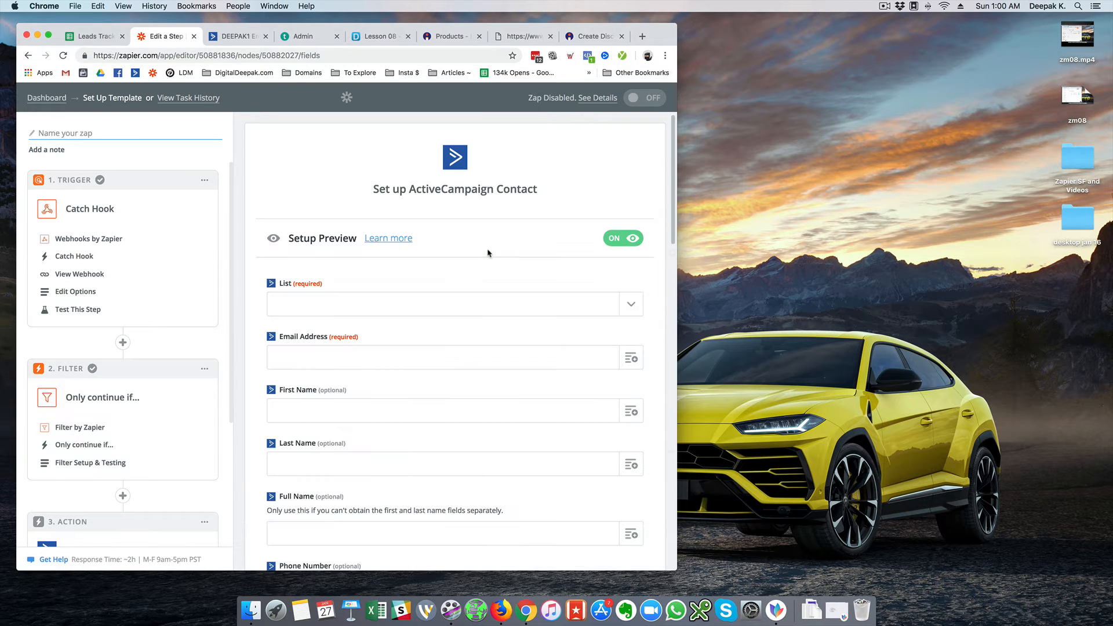
Put contacts into the 100dbc list and map Email to the Catch Hook buyer email
click(480, 305)
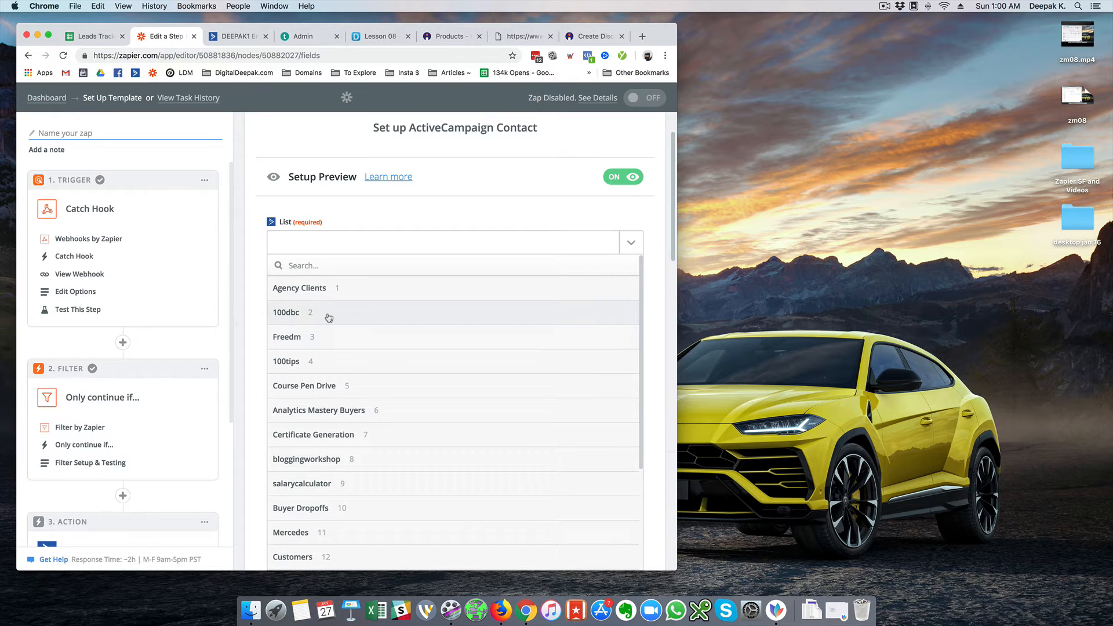
click(328, 318)
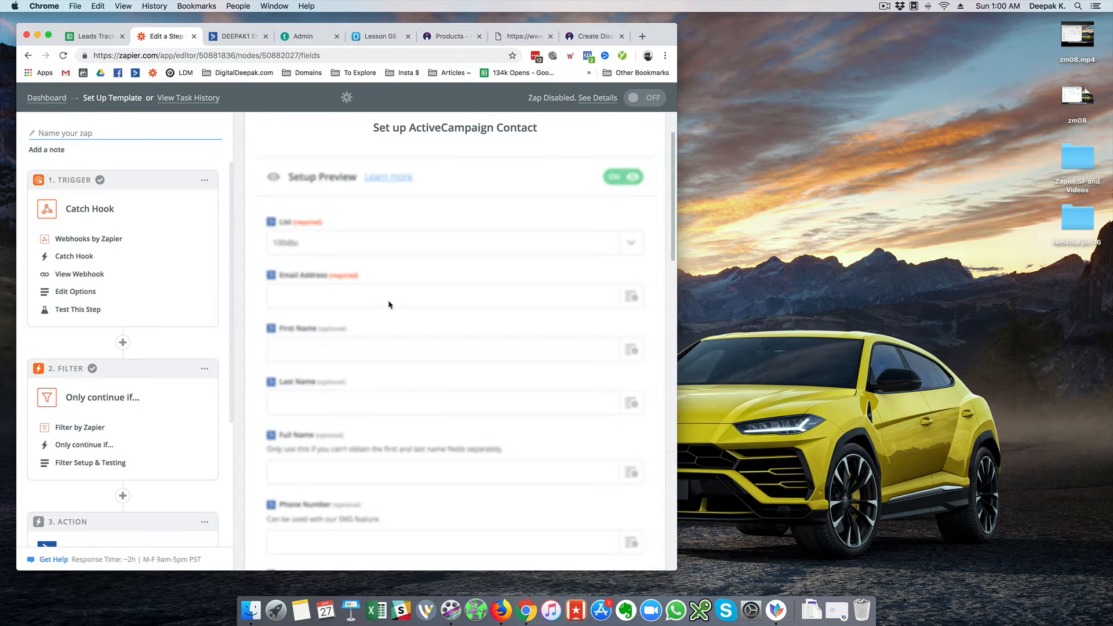
click(629, 296)
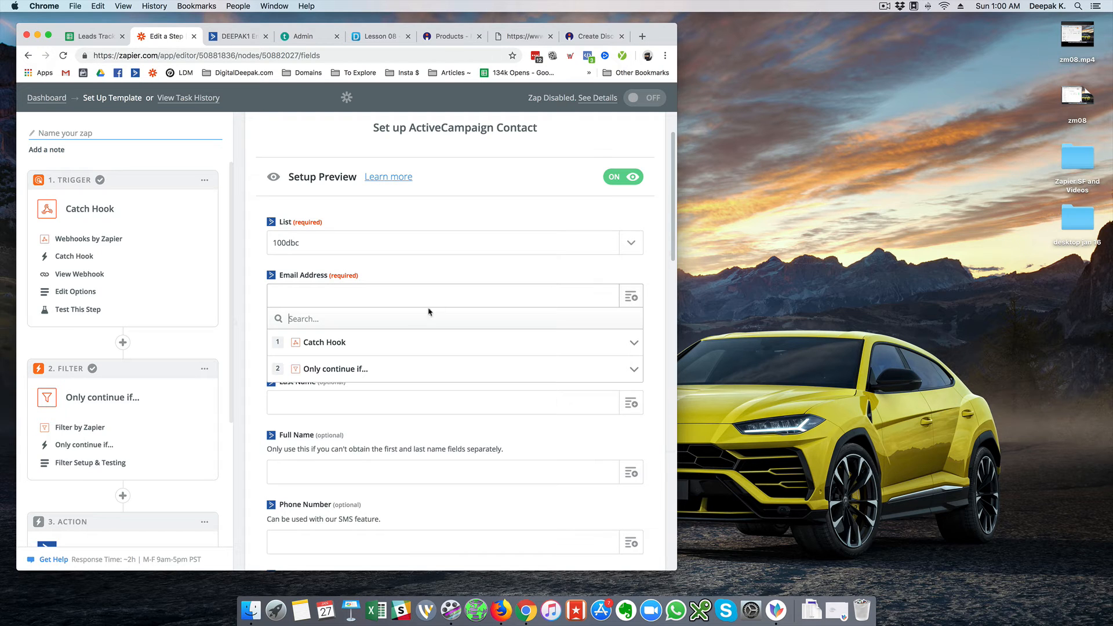
click(382, 344)
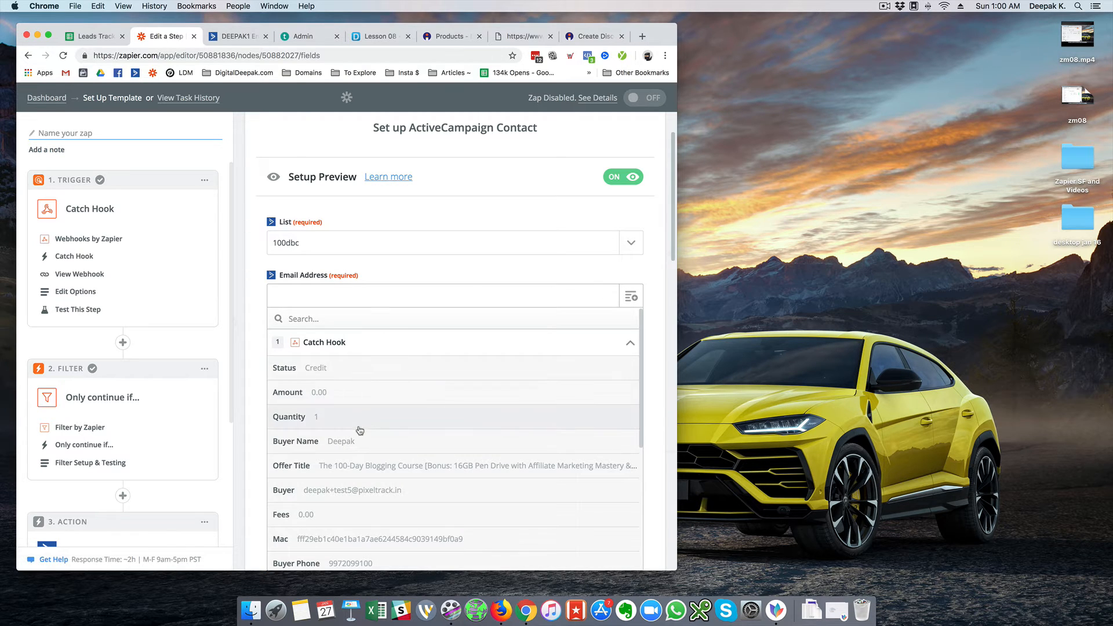
scroll(360, 431, down, 1)
click(359, 473)
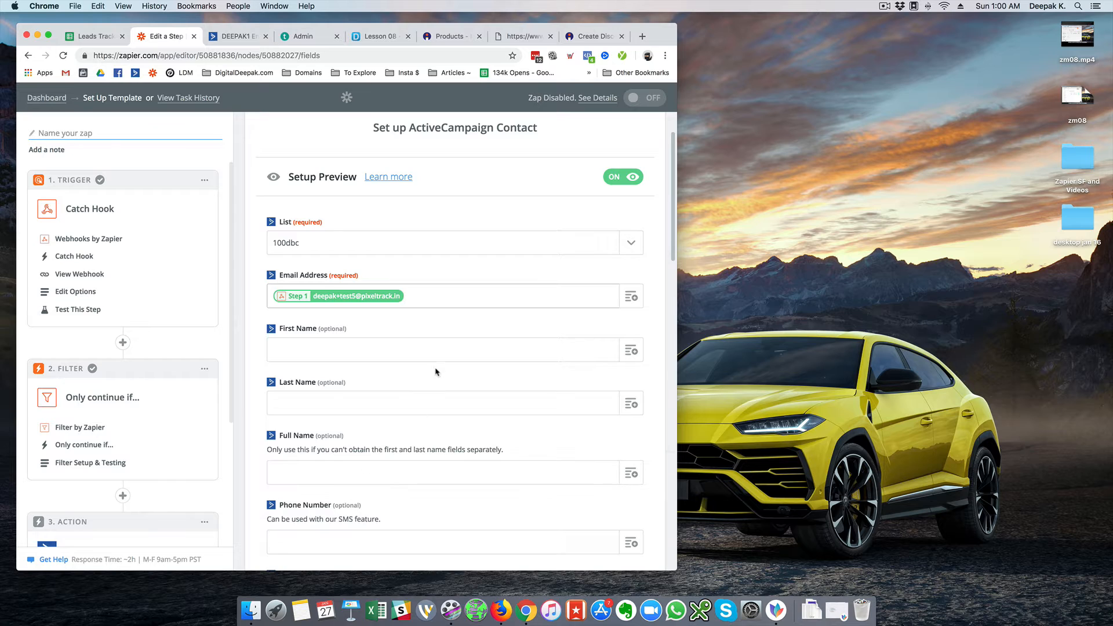
Map First Name and Phone Number to the Catch Hook buyer name and buyer phone
click(437, 352)
click(630, 350)
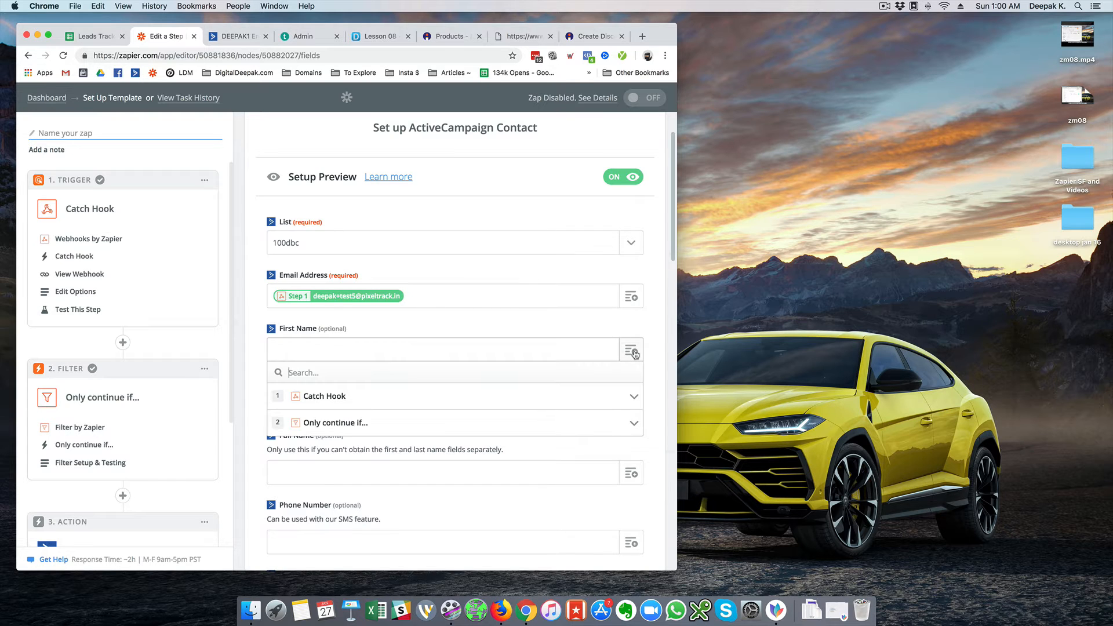
click(323, 396)
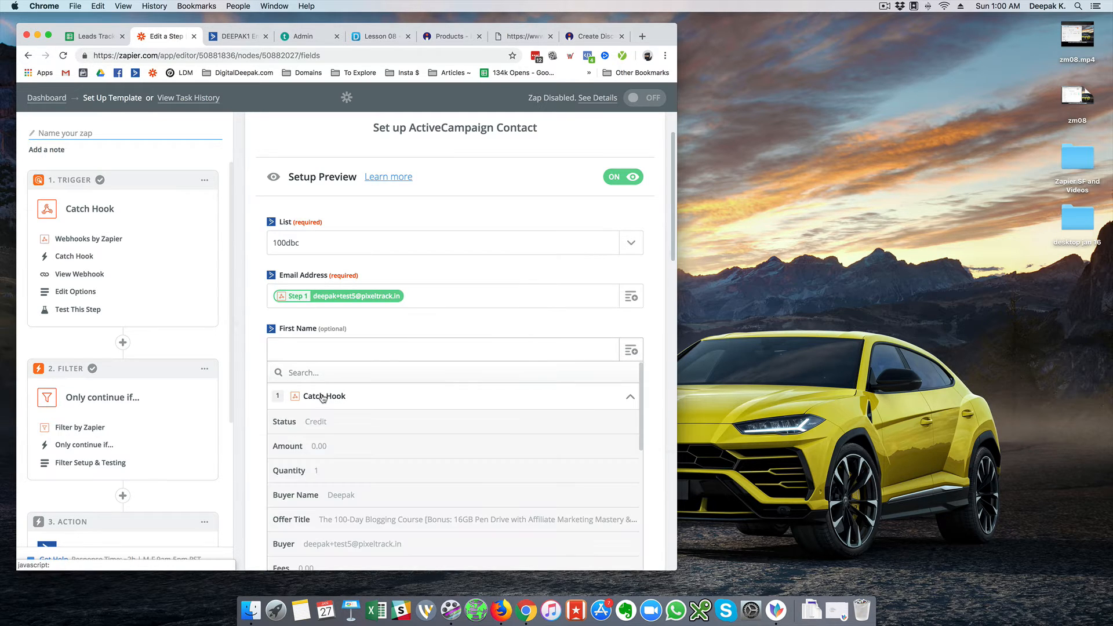
click(333, 496)
scroll(258, 389, down, 5)
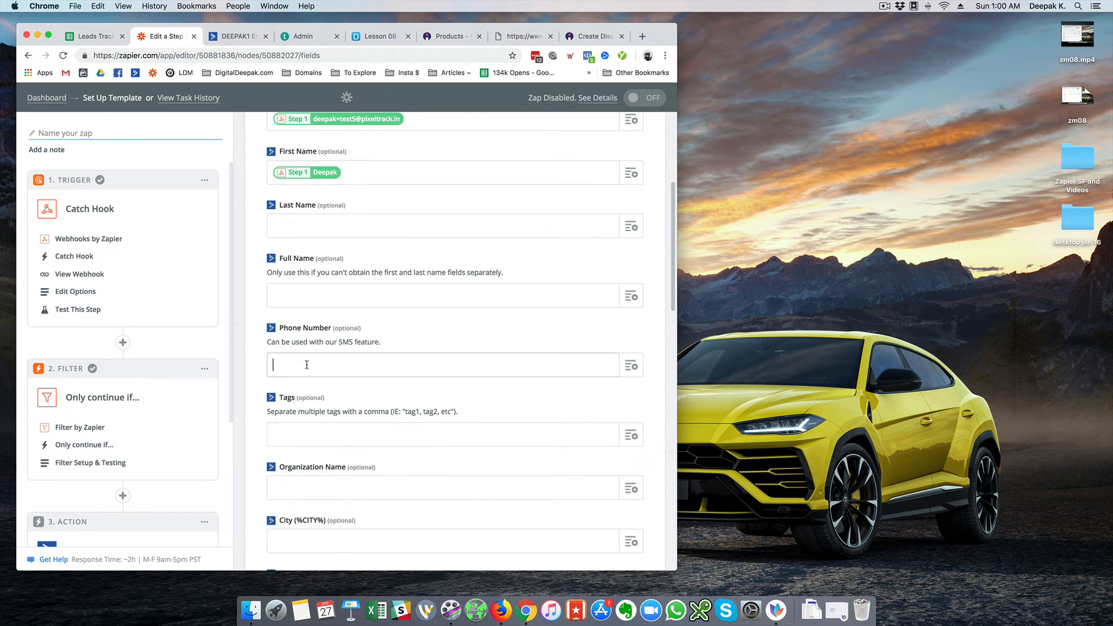
click(633, 369)
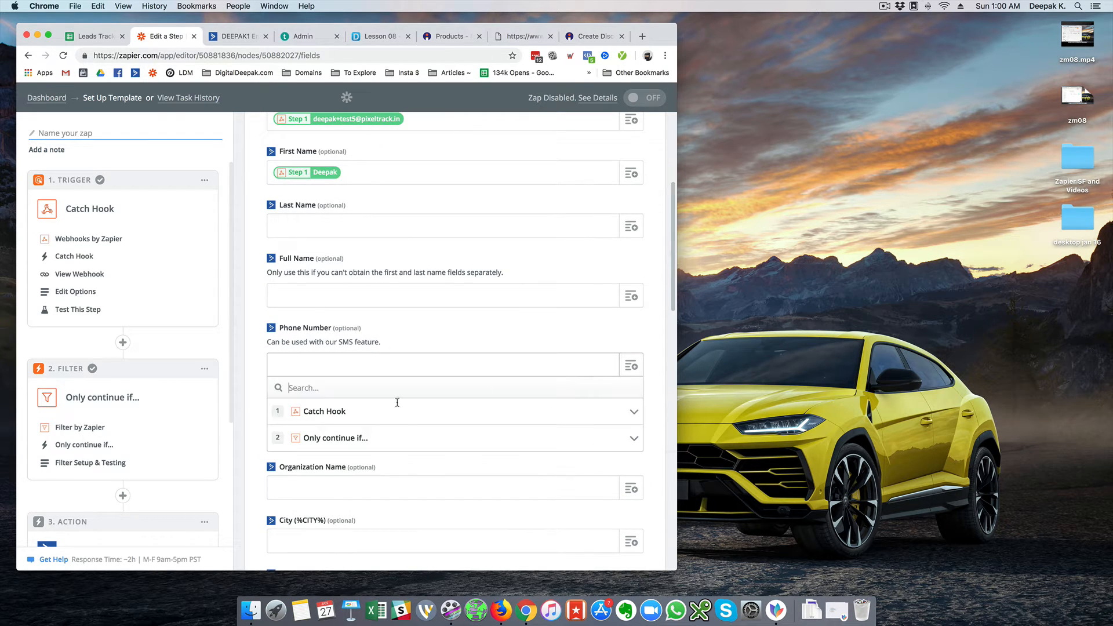
click(311, 418)
scroll(255, 411, down, 3)
scroll(251, 411, down, 3)
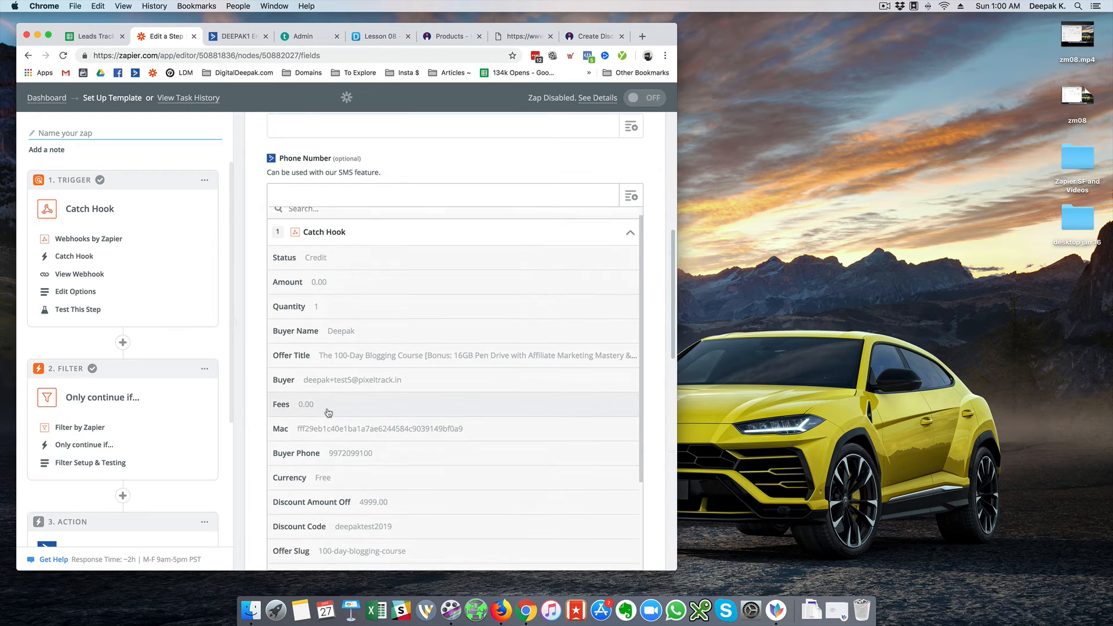
click(347, 443)
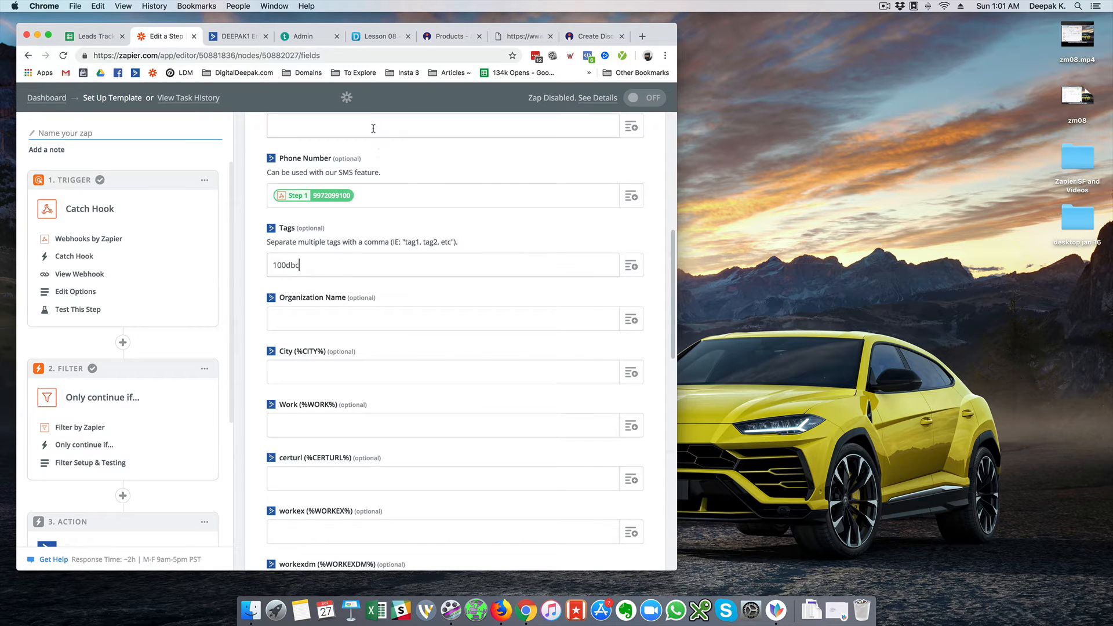
Bring up the [Delivery] 100dbc automation in ActiveCampaign
click(225, 38)
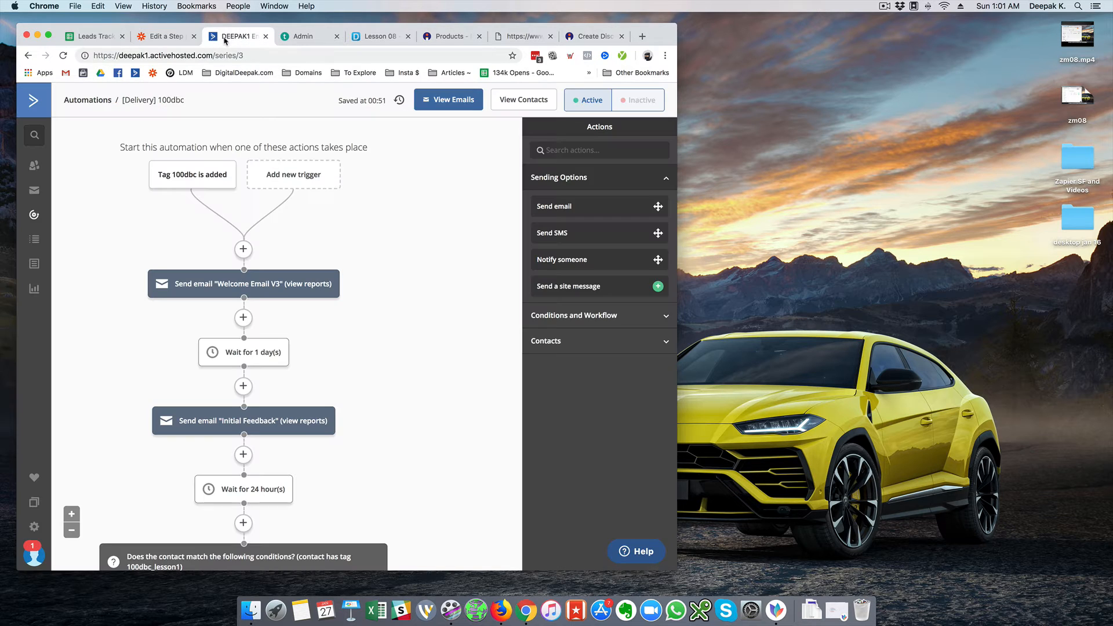
mouse_move(182, 181)
click(168, 37)
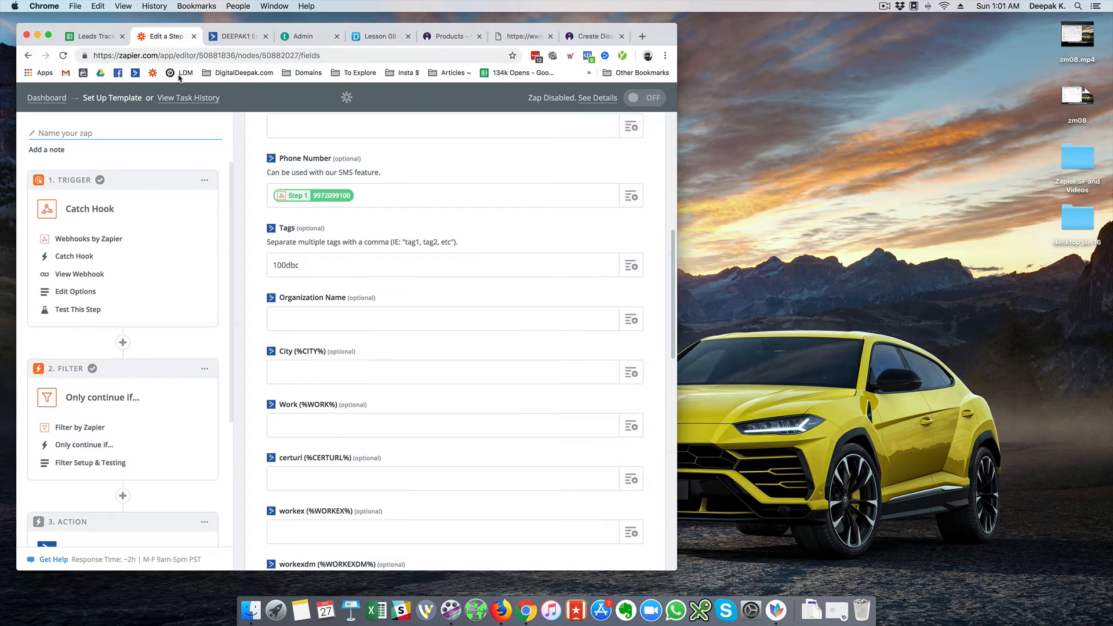
click(252, 42)
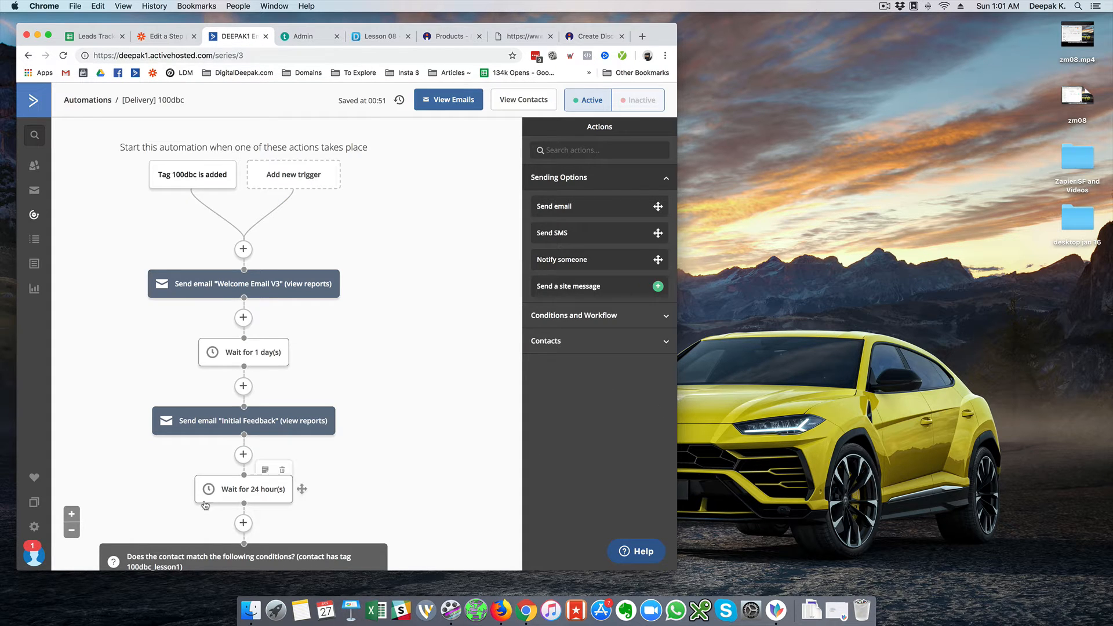
Zoom out and scroll to survey the automation's Yes/No branches and reminder emails
click(71, 533)
click(72, 531)
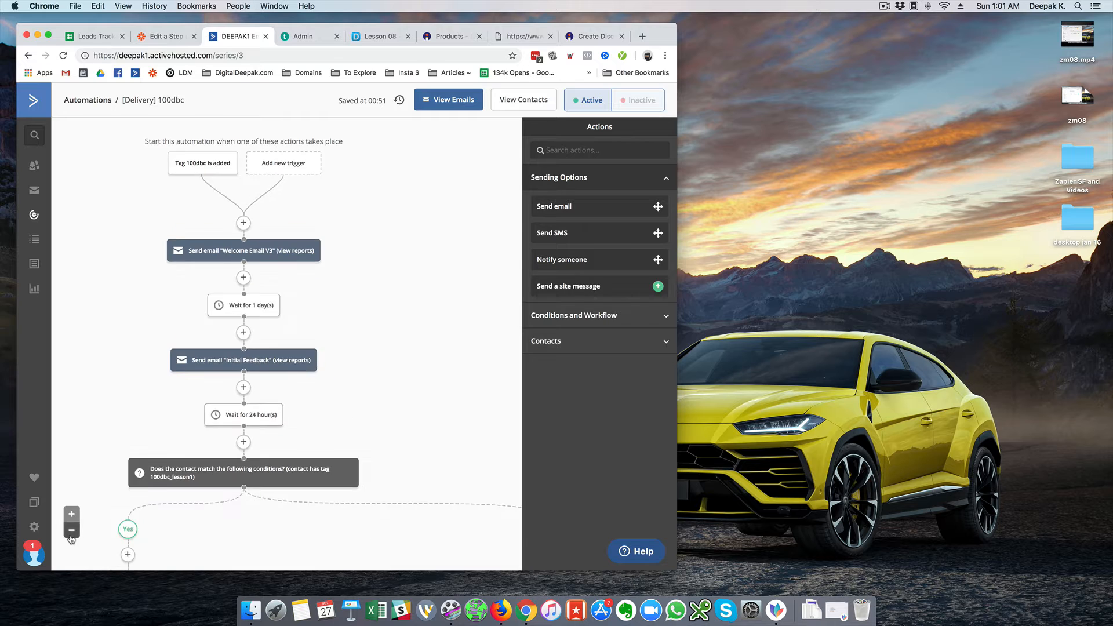
click(72, 531)
click(71, 530)
click(71, 531)
click(71, 536)
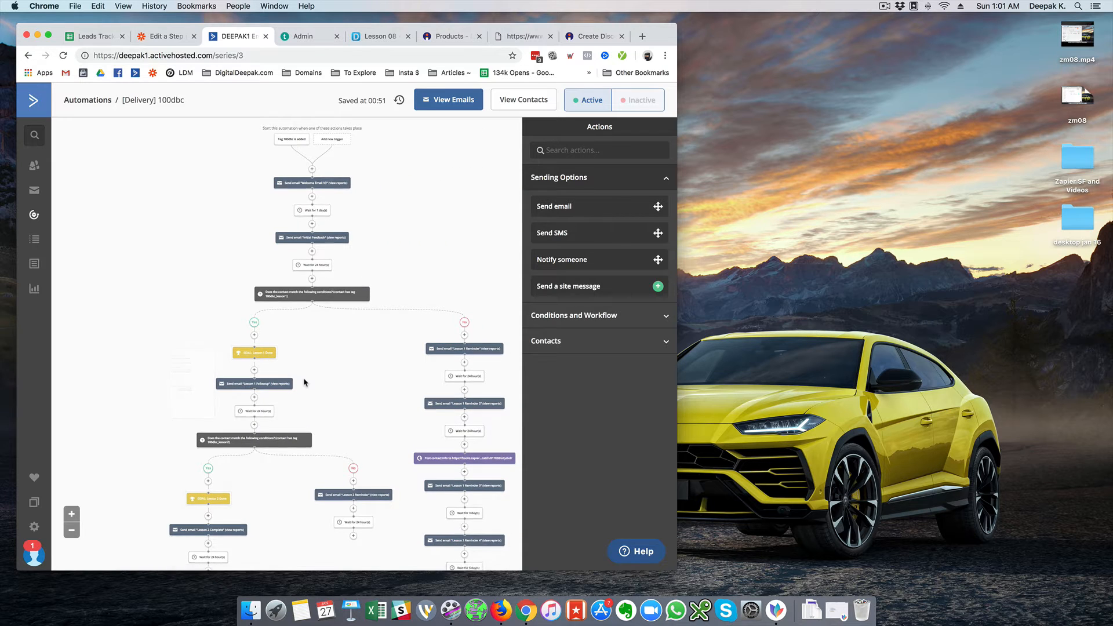
scroll(303, 381, down, 5)
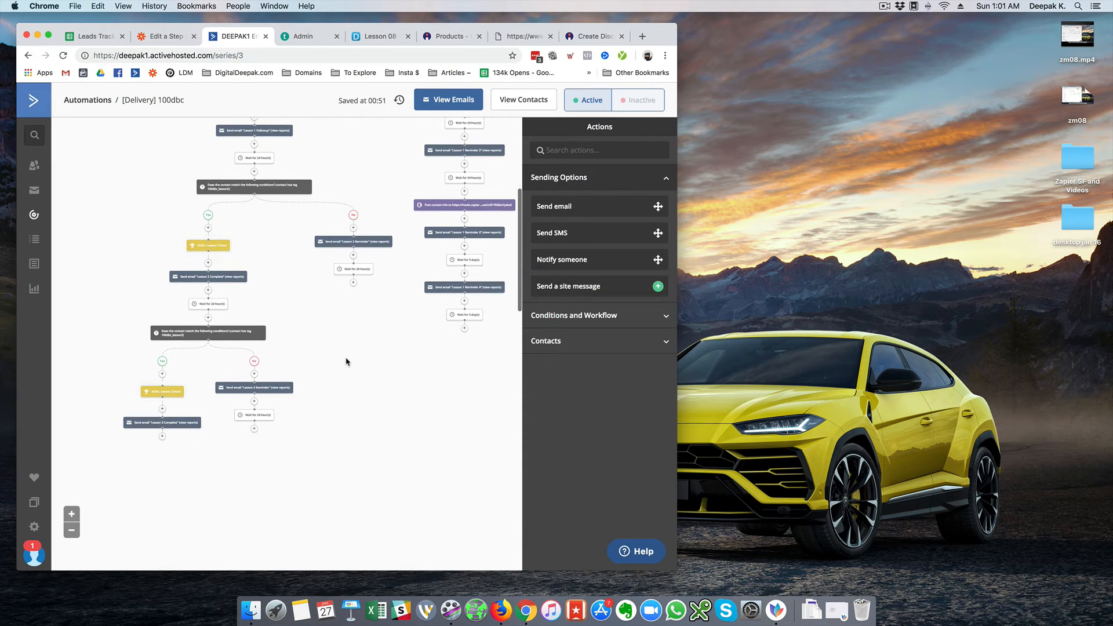
scroll(346, 362, up, 5)
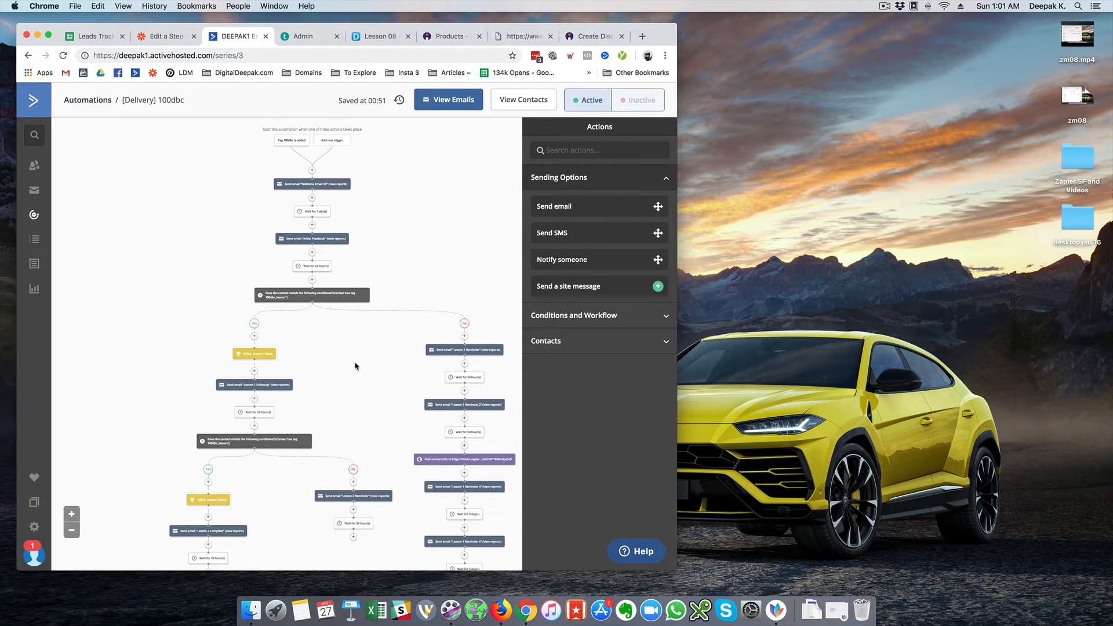
scroll(356, 365, down, 4)
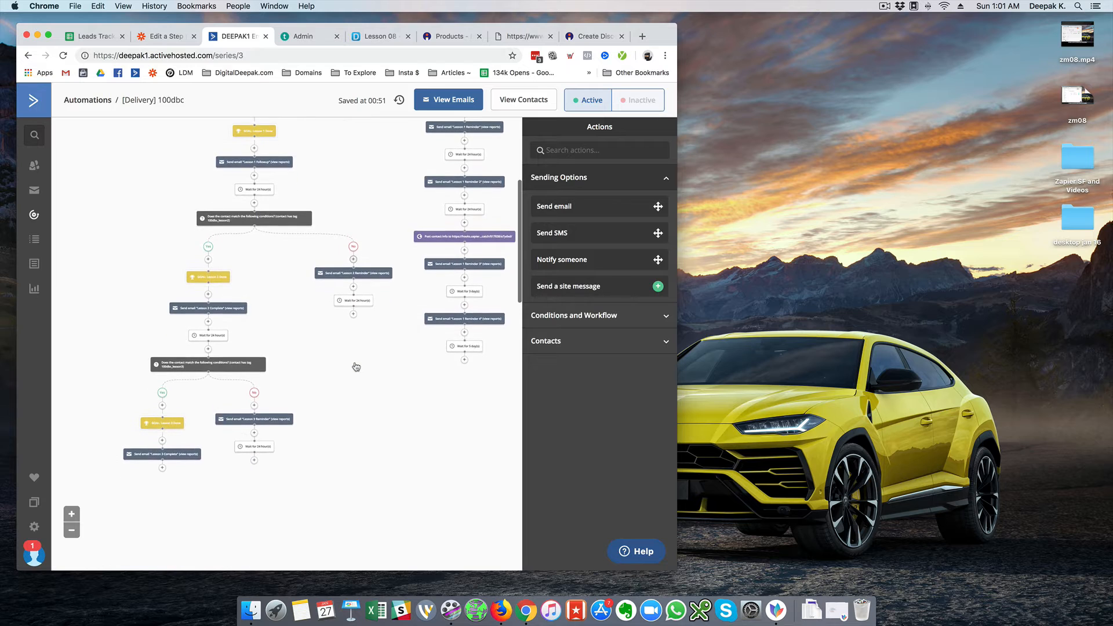
scroll(356, 367, up, 4)
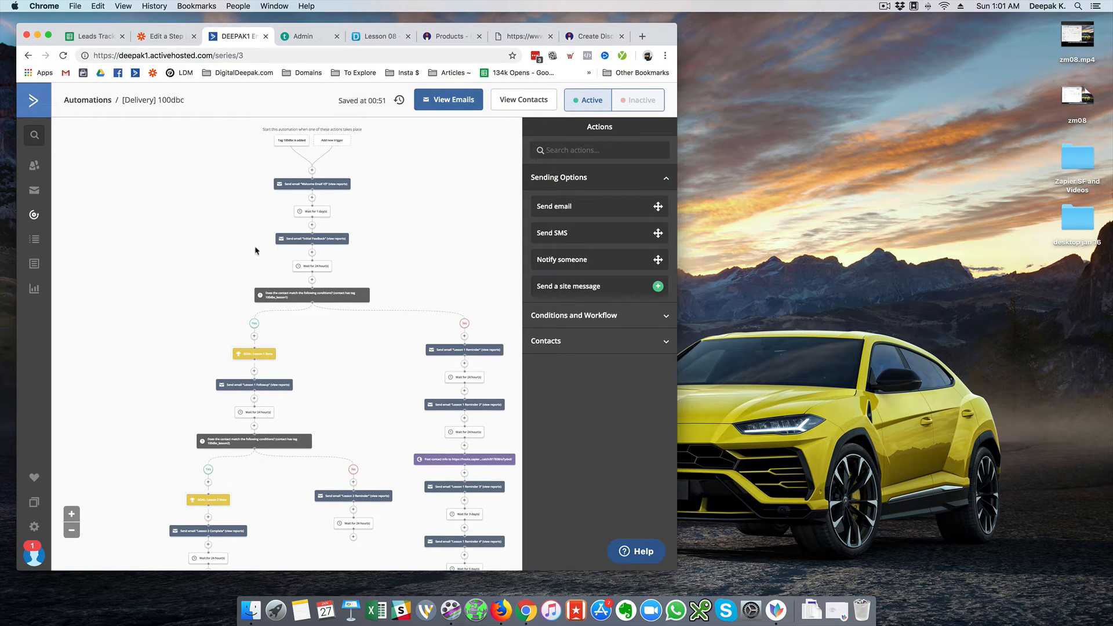
click(156, 38)
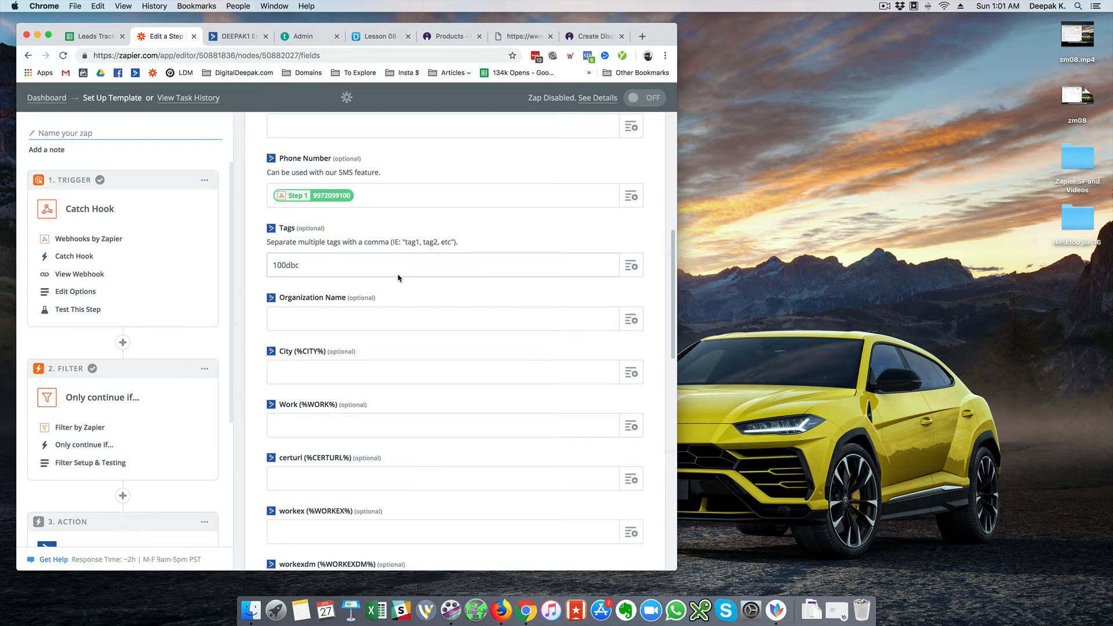
scroll(398, 277, down, 10)
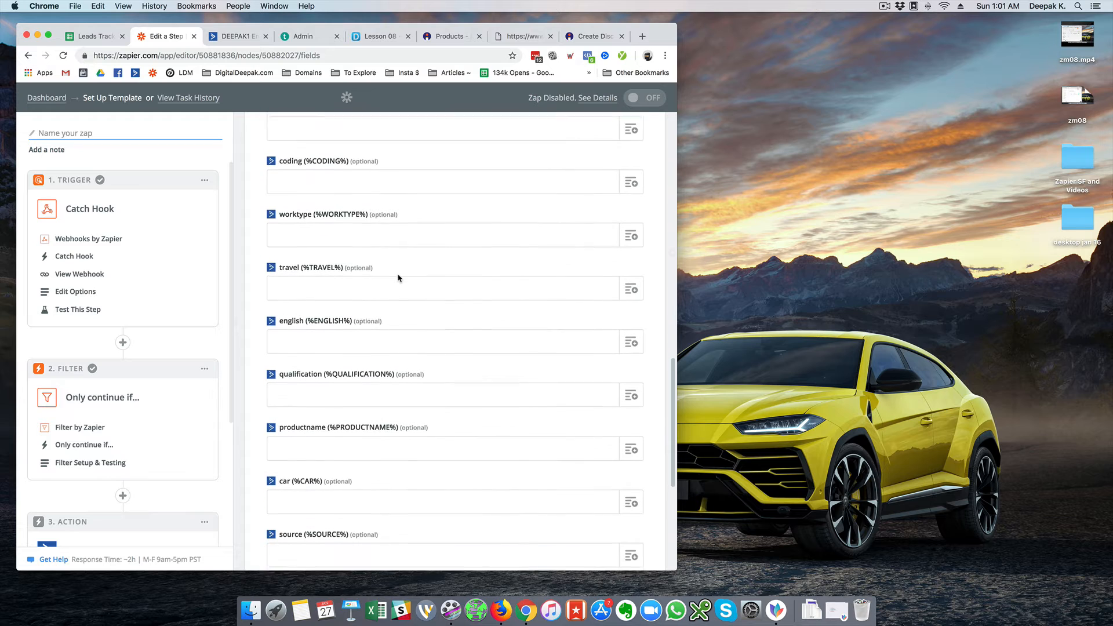
scroll(398, 278, down, 5)
scroll(398, 274, up, 4)
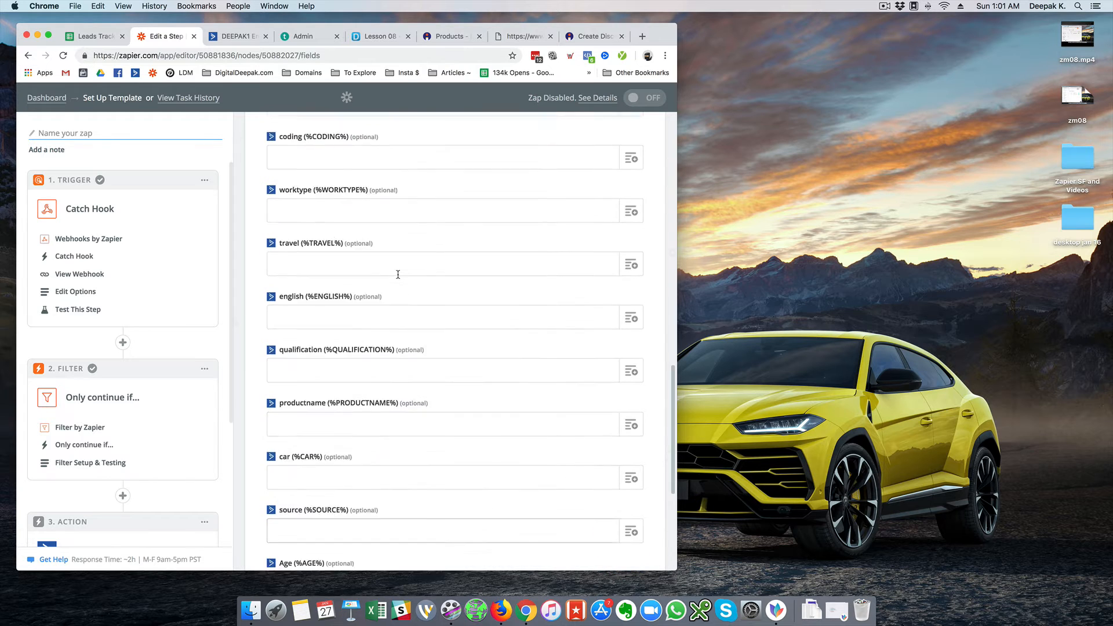
scroll(397, 274, up, 10)
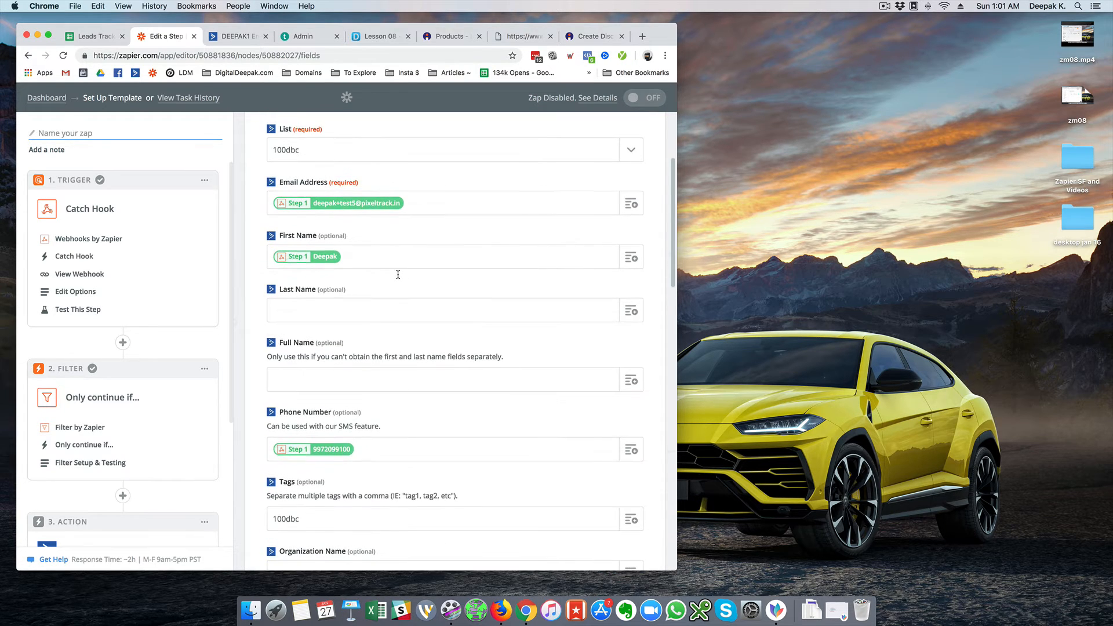
scroll(398, 278, up, 4)
scroll(398, 278, down, 6)
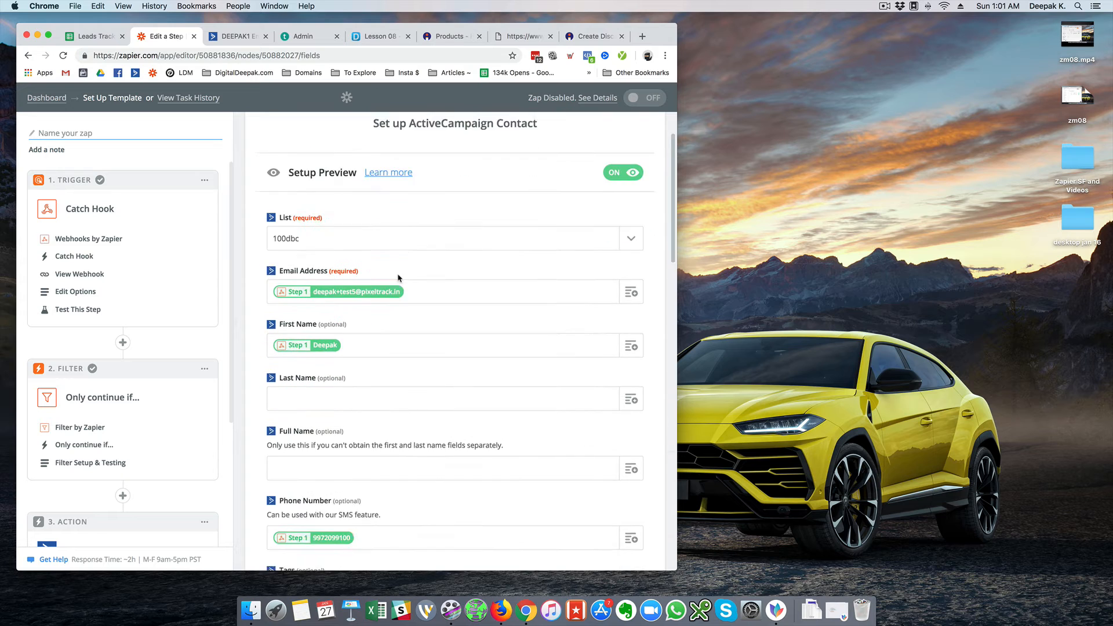
scroll(398, 278, down, 1)
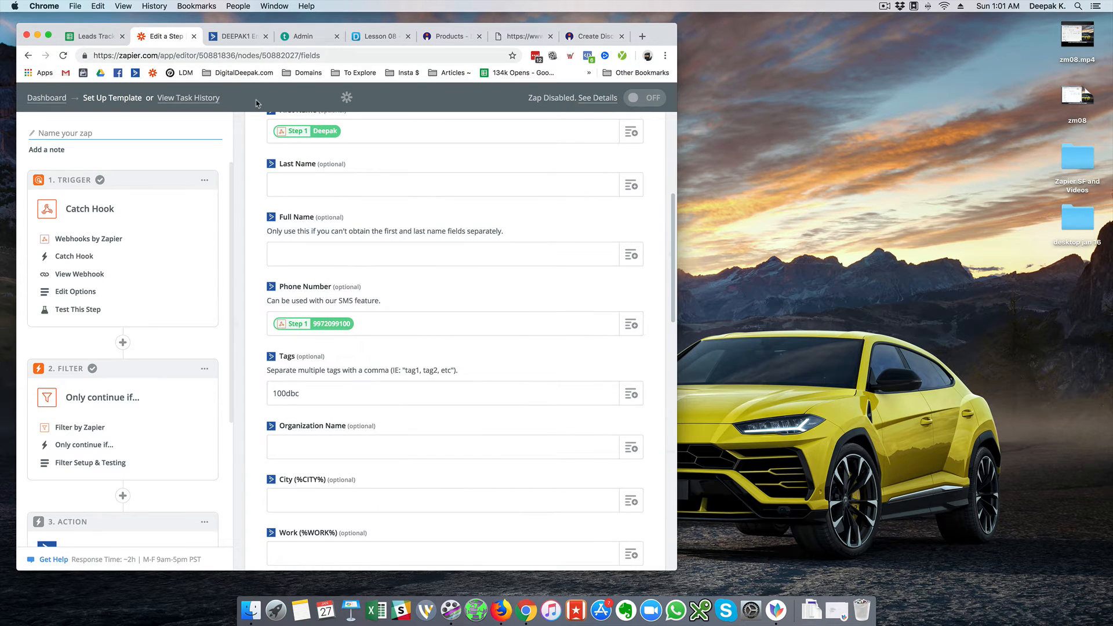
click(230, 38)
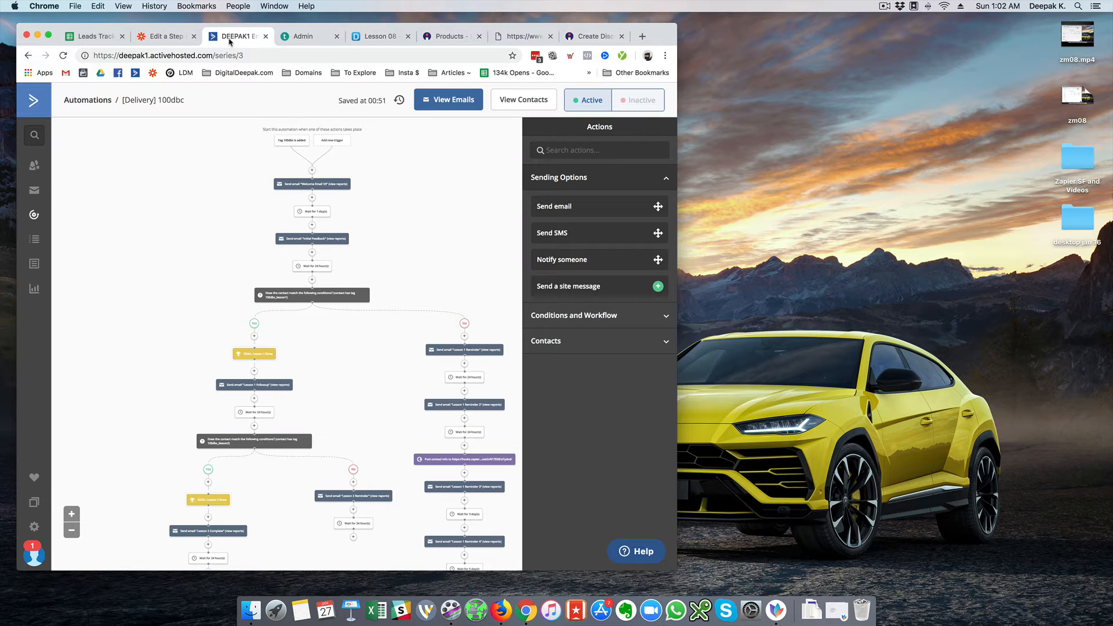
Open the first contact's detail page in ActiveCampaign and show all its fields
click(34, 165)
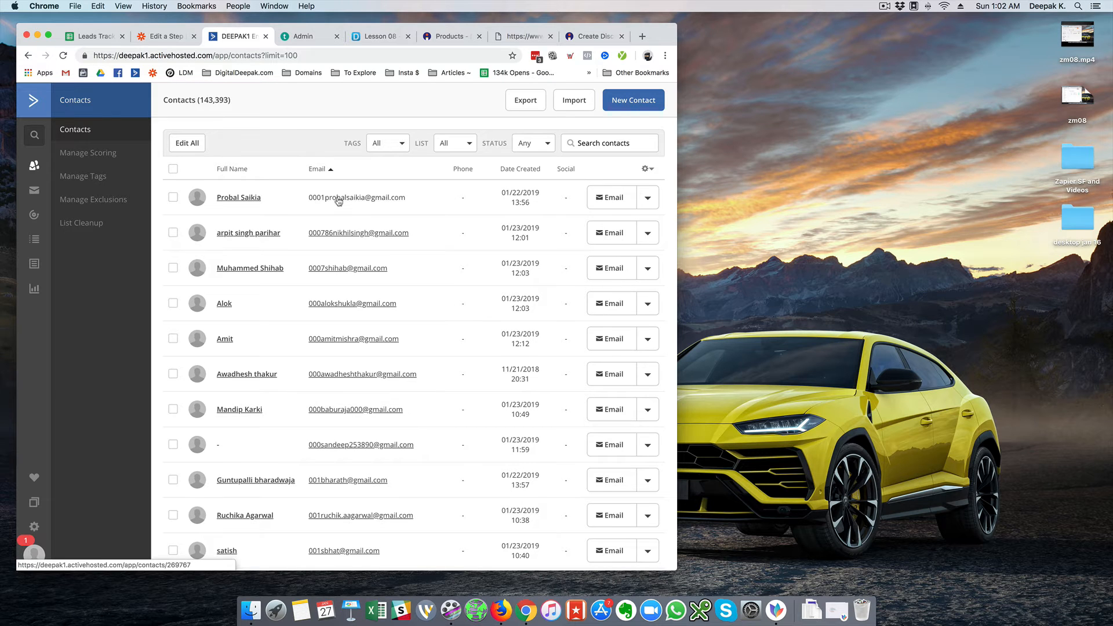
click(339, 200)
click(306, 247)
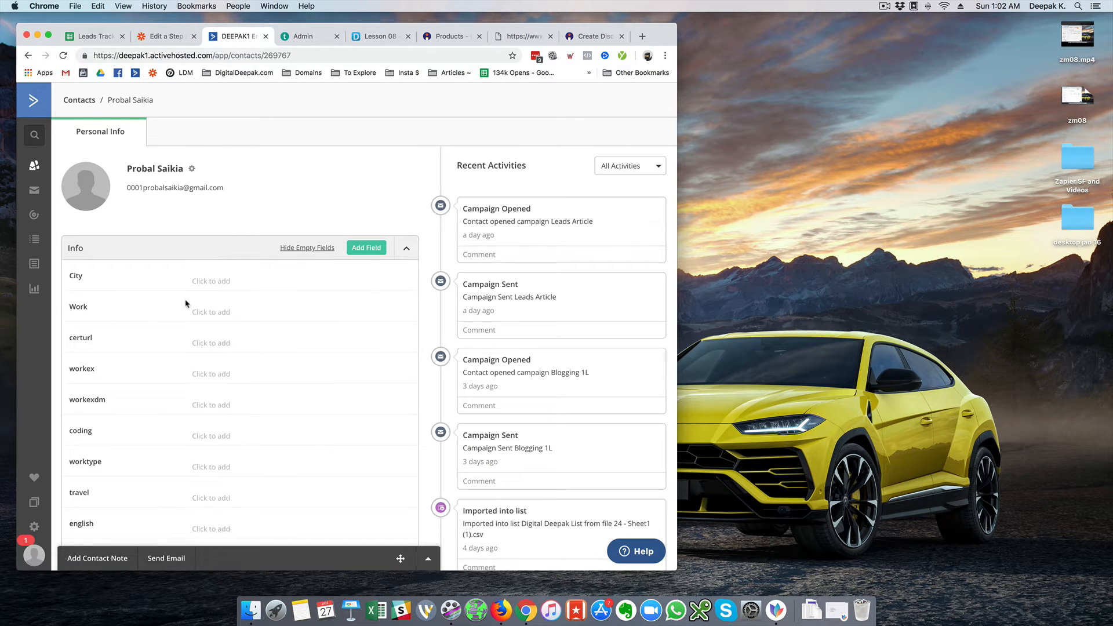
scroll(186, 303, down, 2)
scroll(186, 304, down, 10)
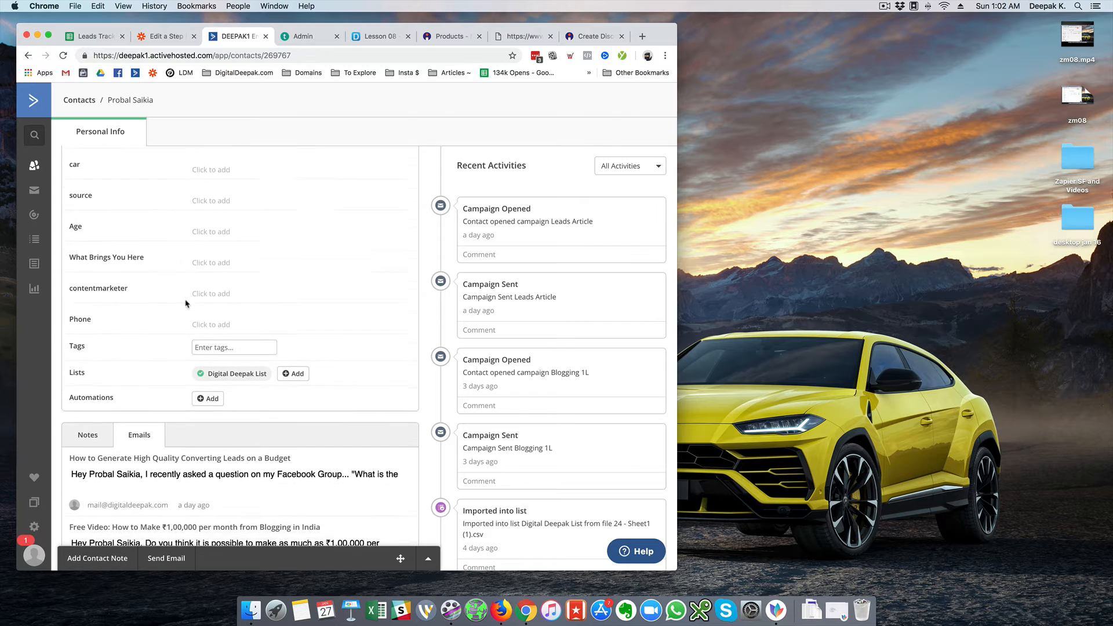
scroll(186, 303, up, 9)
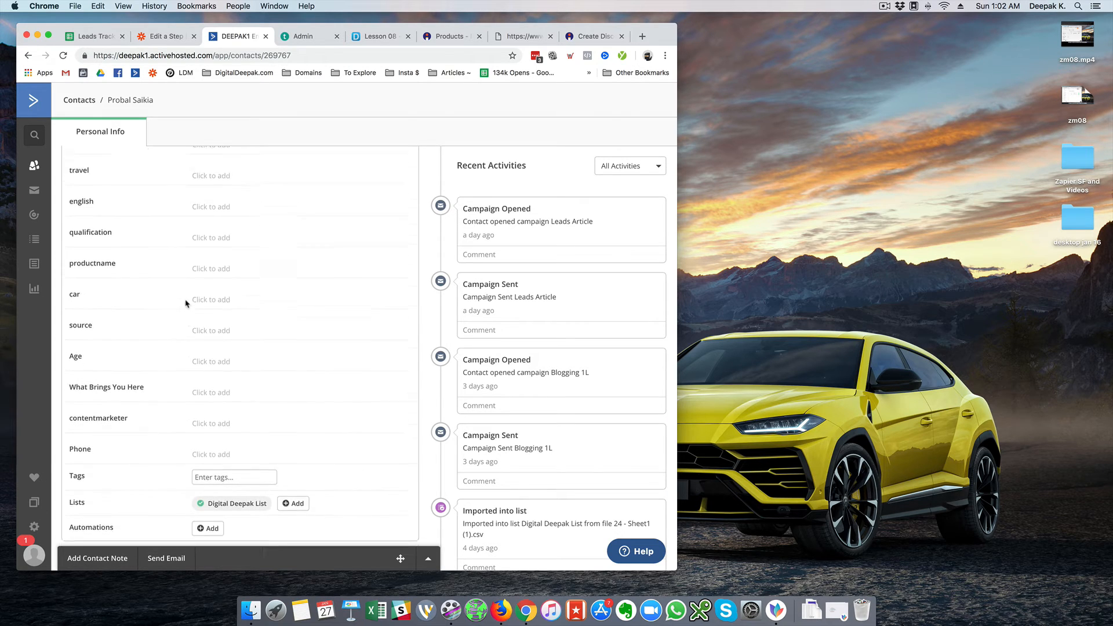
scroll(186, 303, up, 3)
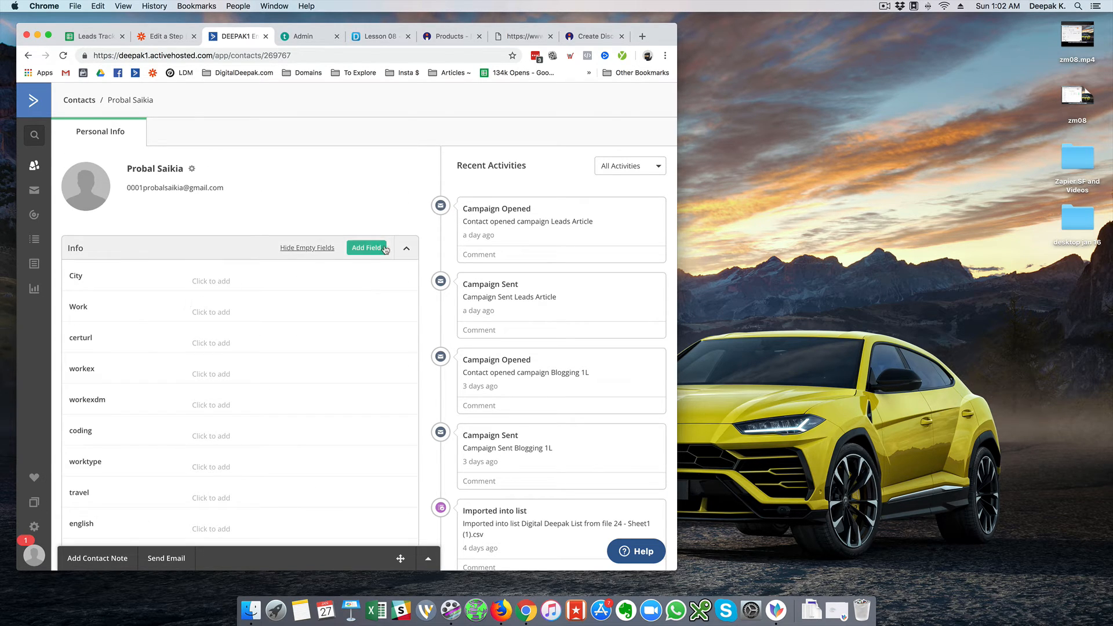
Add a text-input contact field named Revenue, then return to the Zapier step
click(380, 248)
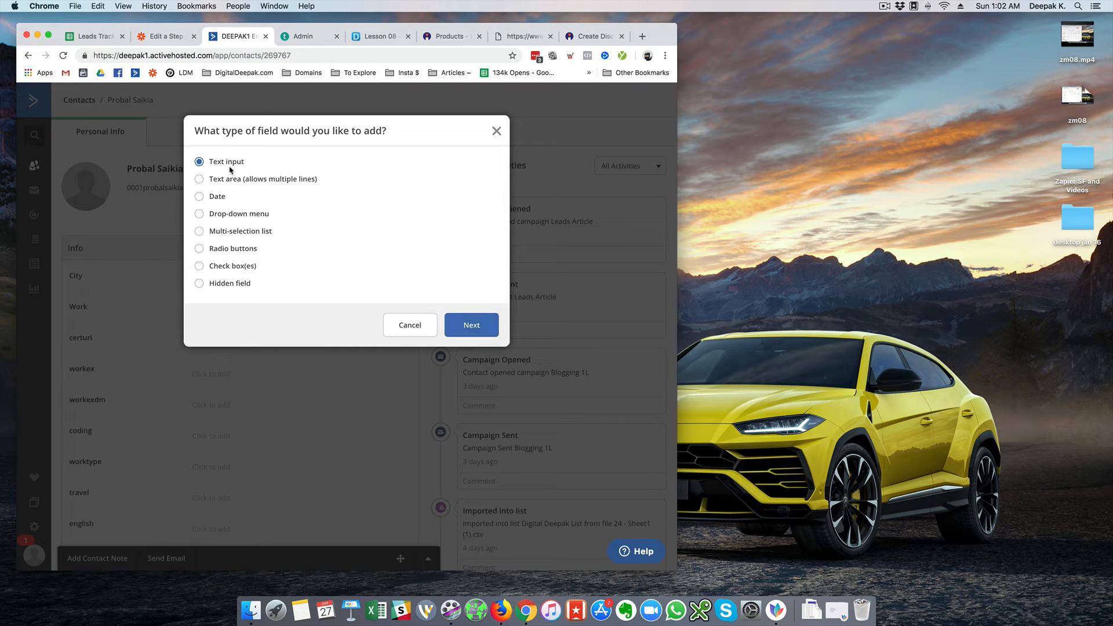
click(469, 325)
click(292, 180)
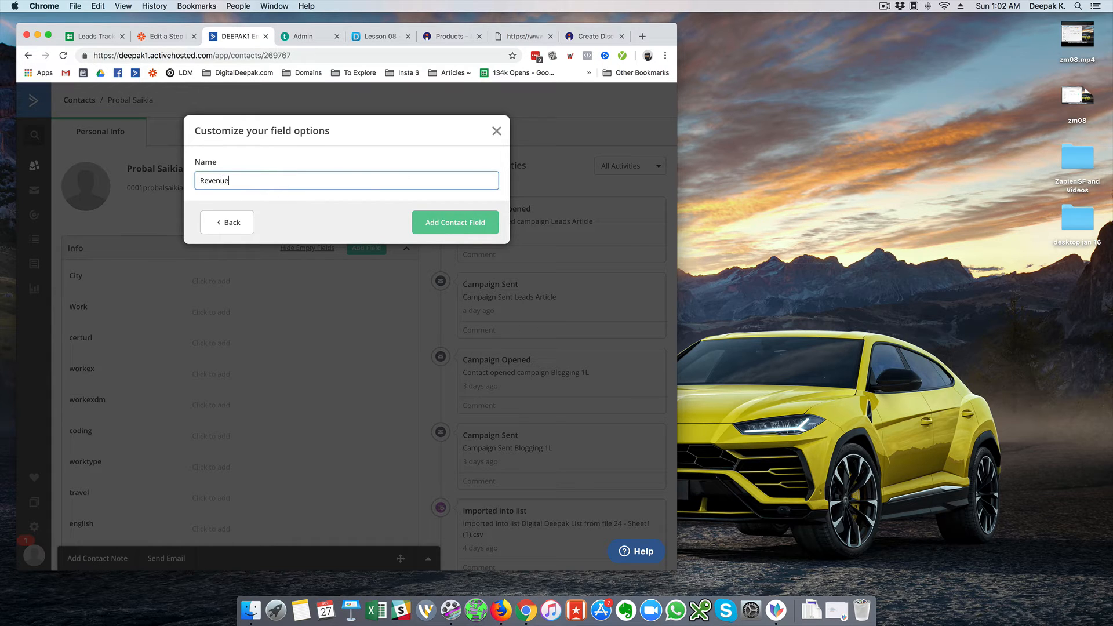
click(454, 222)
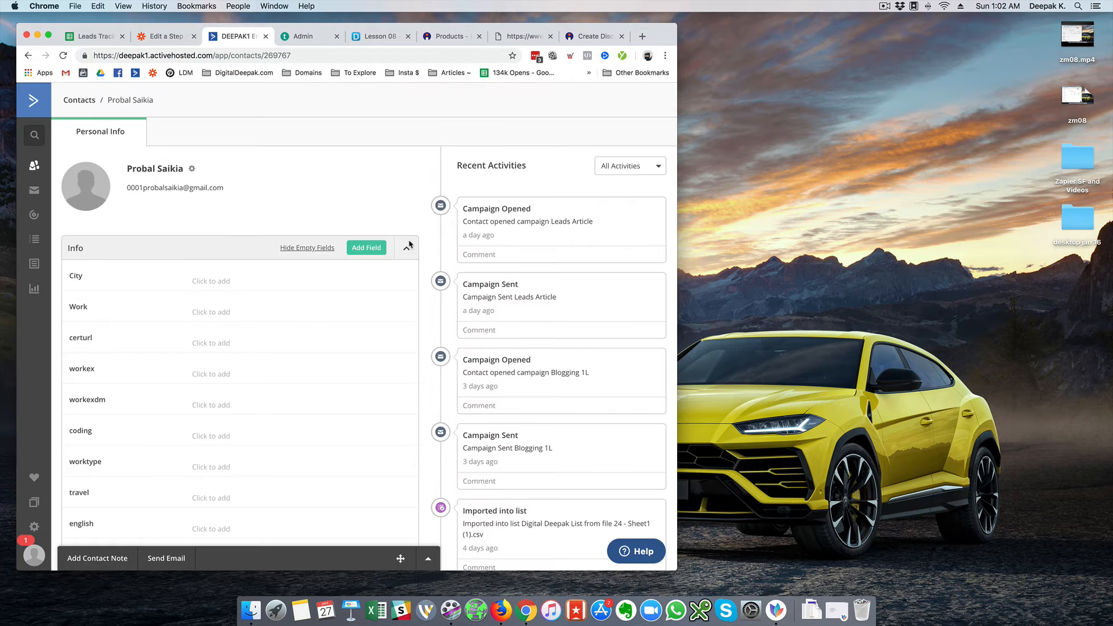
scroll(275, 303, down, 10)
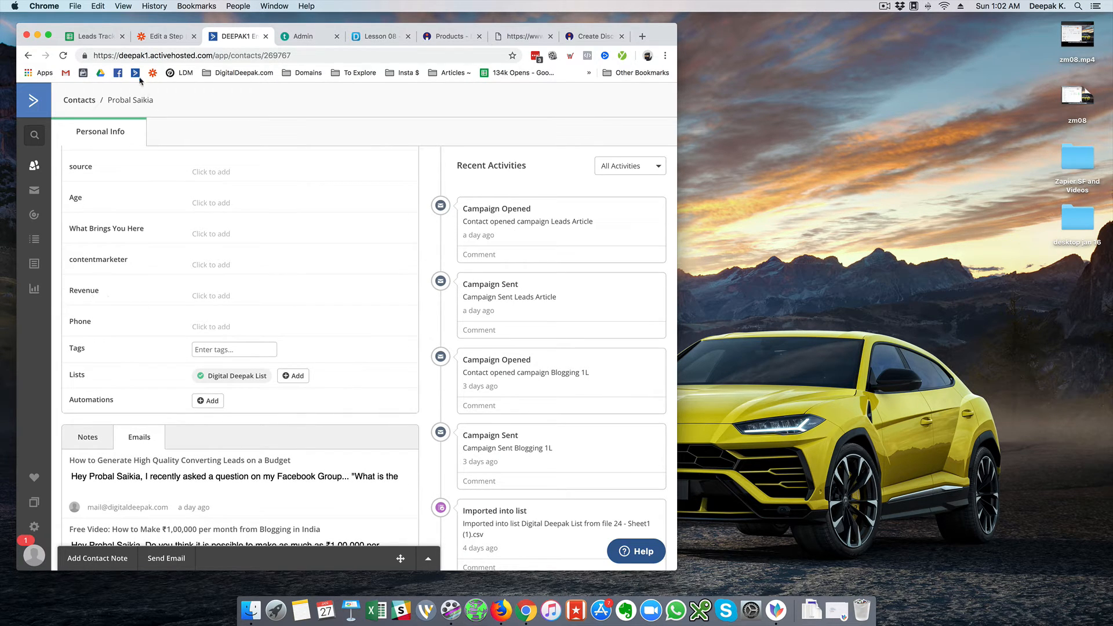
click(149, 45)
scroll(293, 284, down, 15)
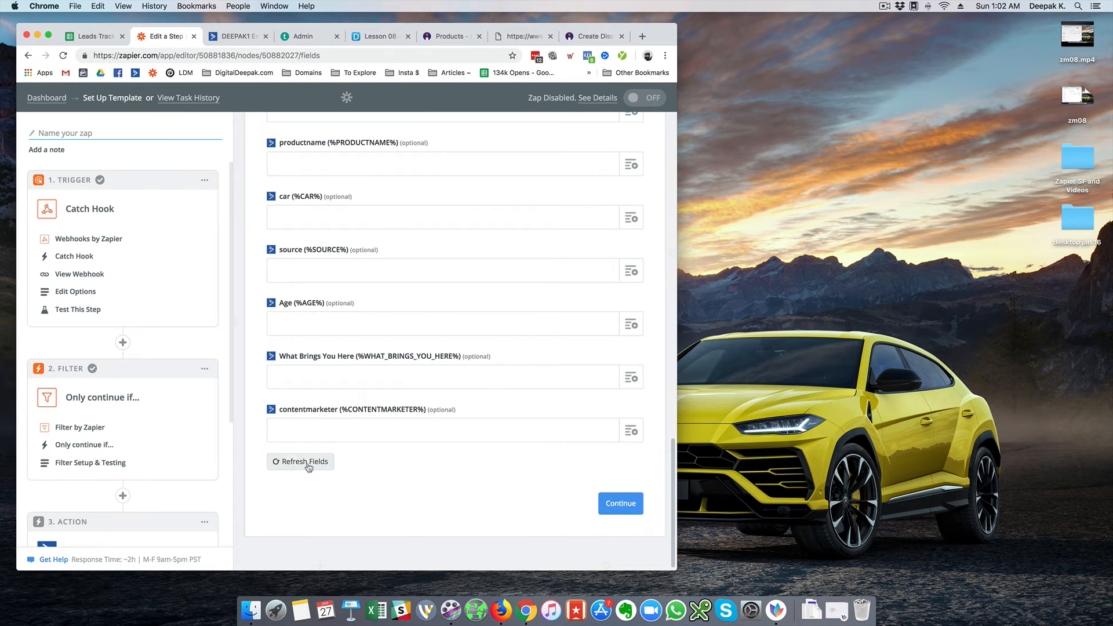
Refresh the step's fields and map Catch Hook Amount (0.00) into the Revenue field
click(308, 464)
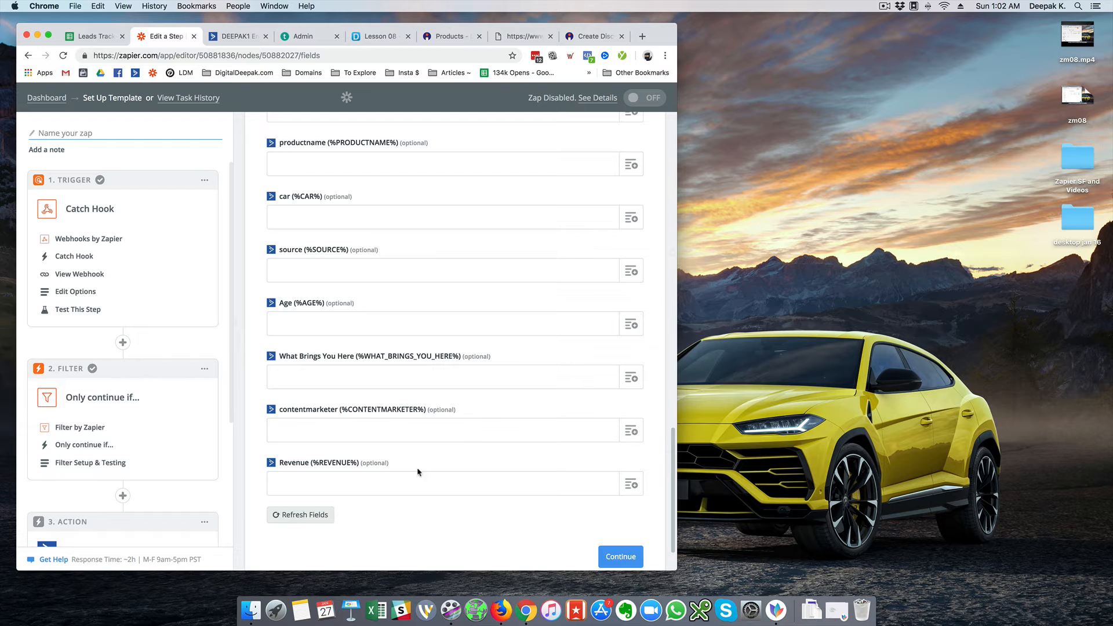
scroll(449, 457, down, 2)
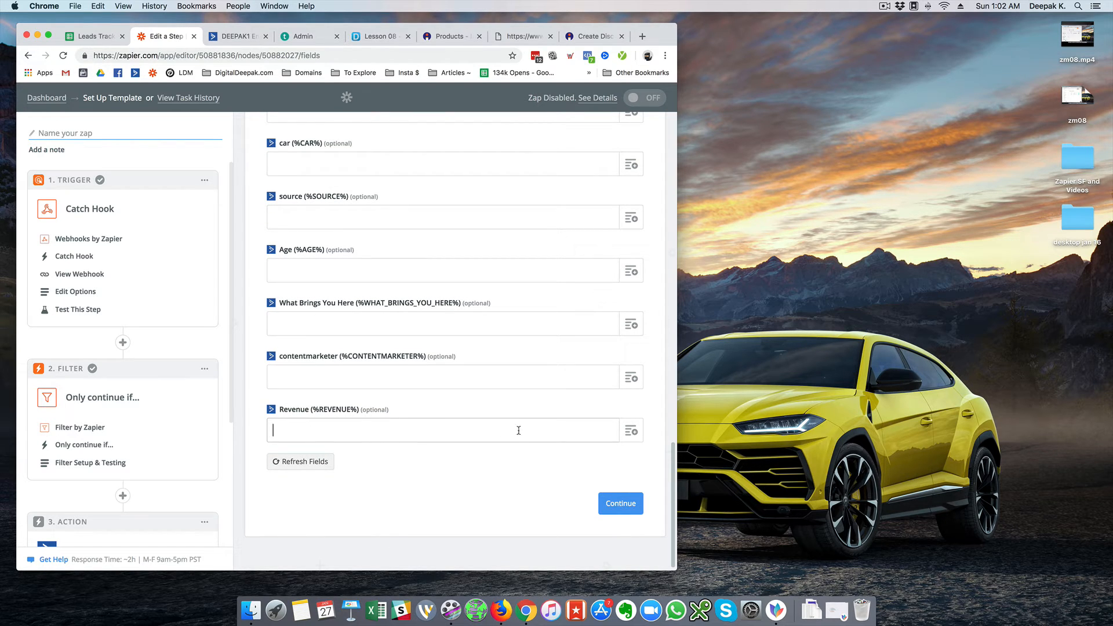
click(631, 430)
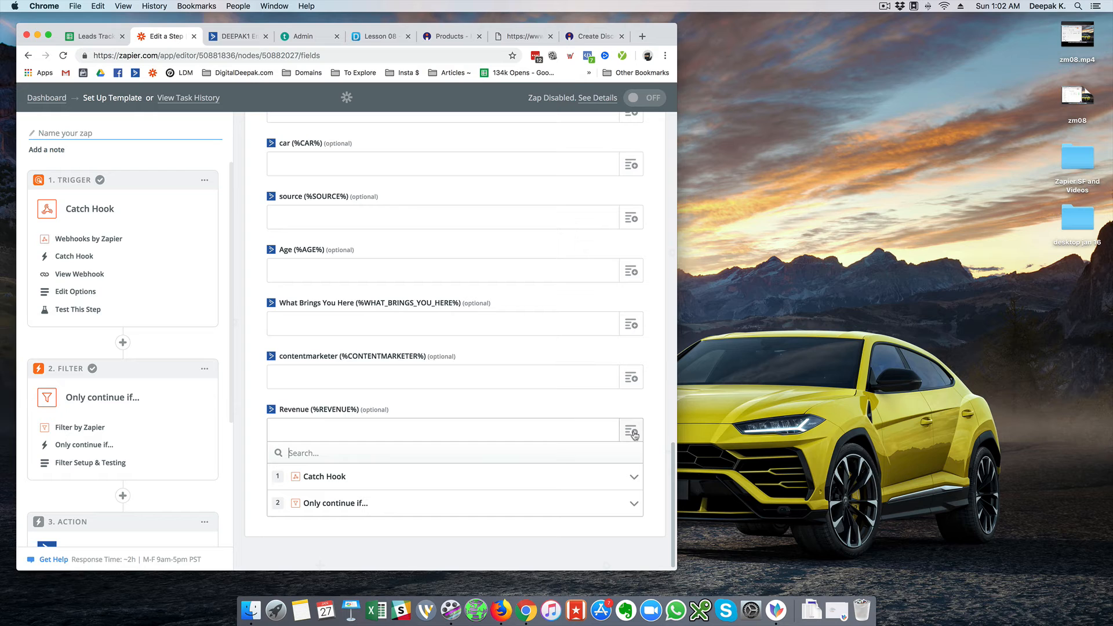
click(329, 476)
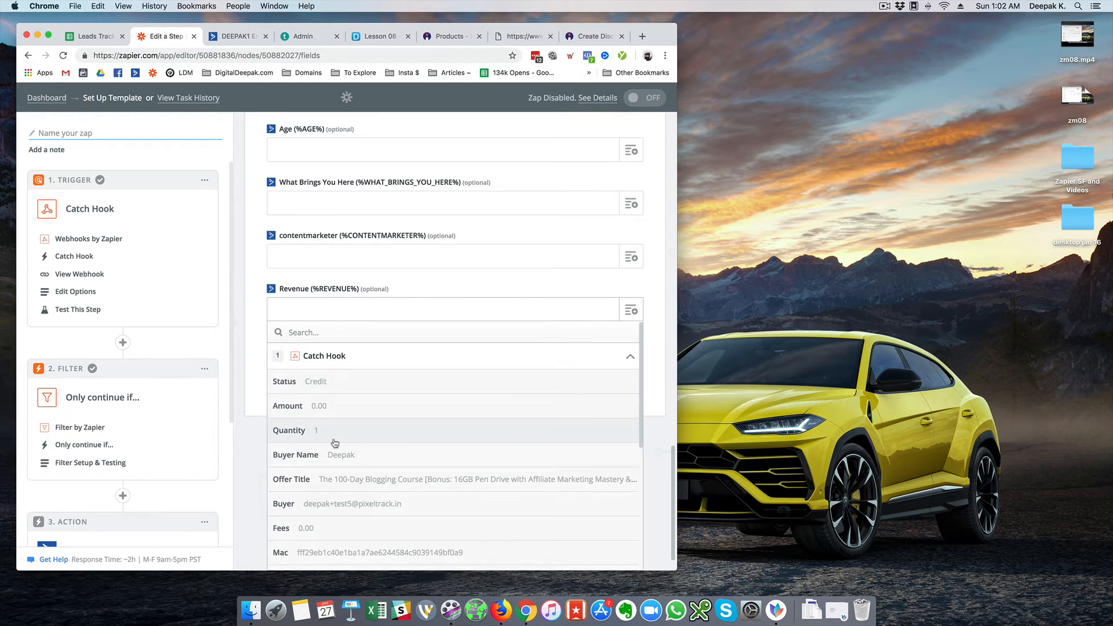
scroll(335, 443, down, 5)
scroll(325, 418, up, 4)
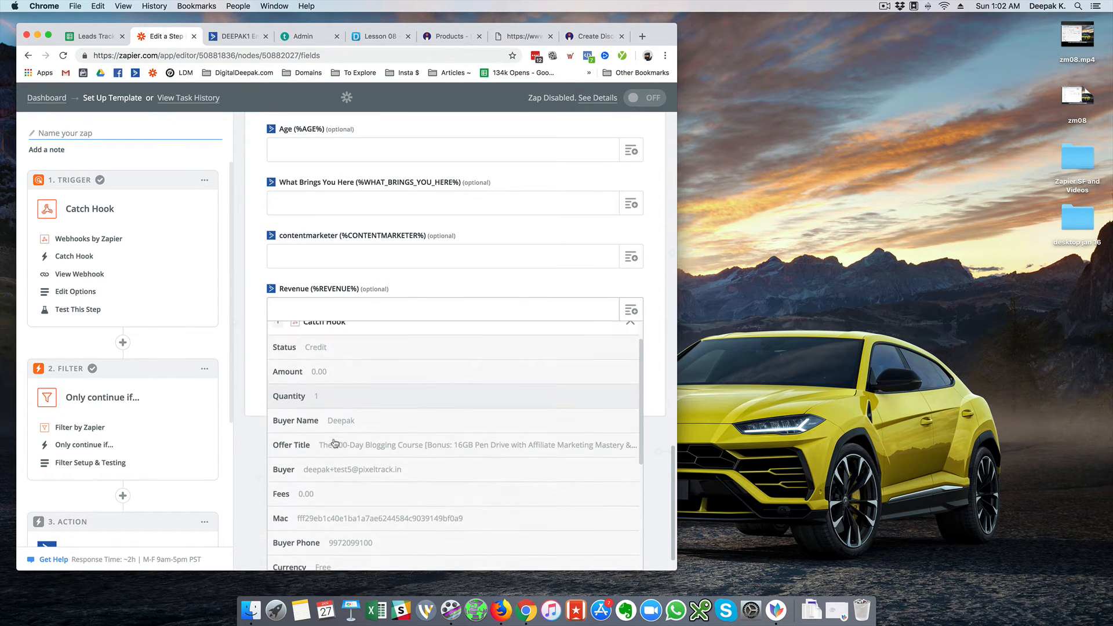
click(316, 379)
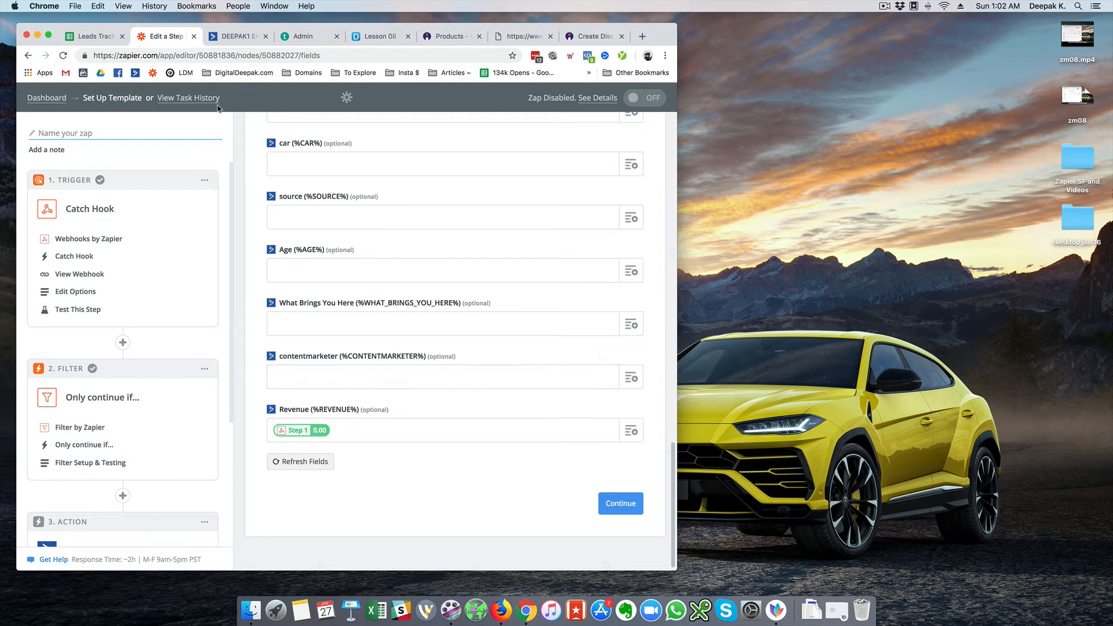
click(231, 38)
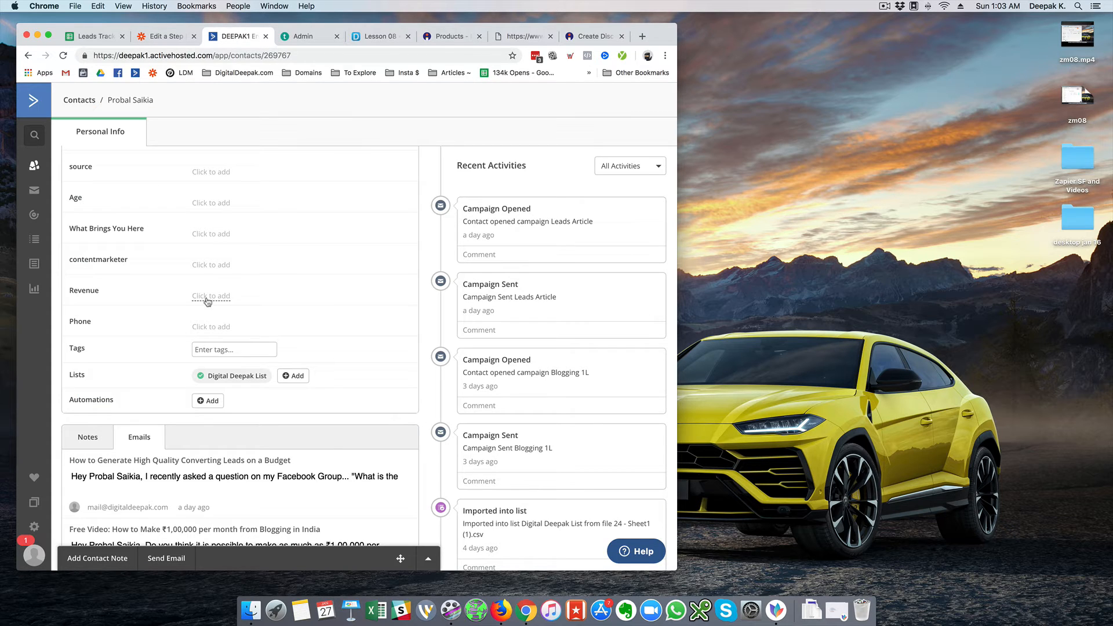
click(174, 44)
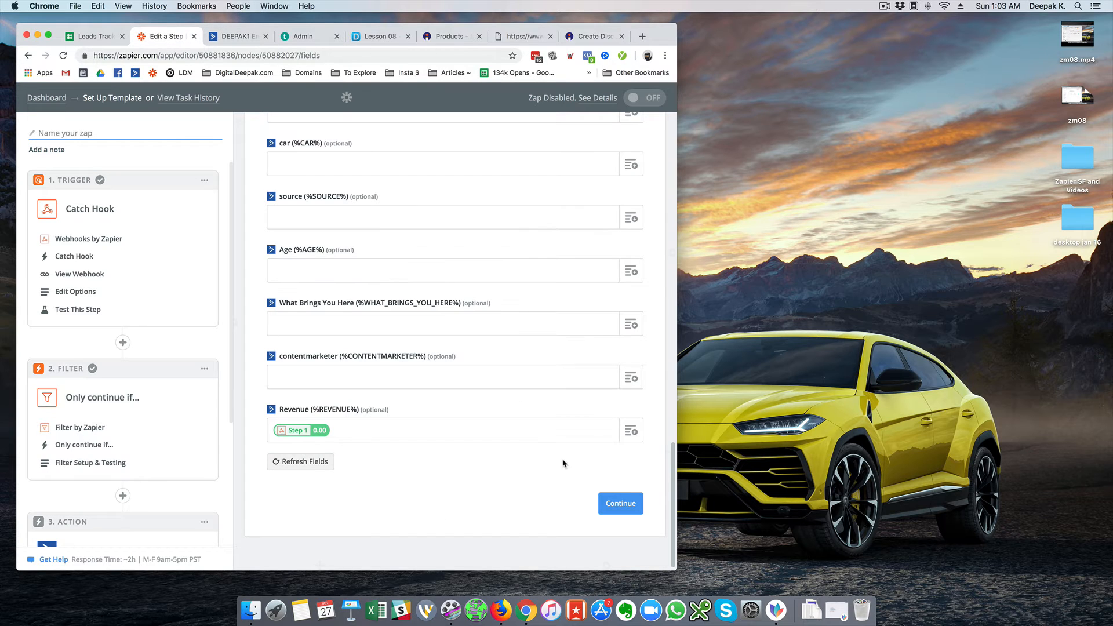
Send a test contact to ActiveCampaign, get 'Contact added', and finish the action step
click(603, 503)
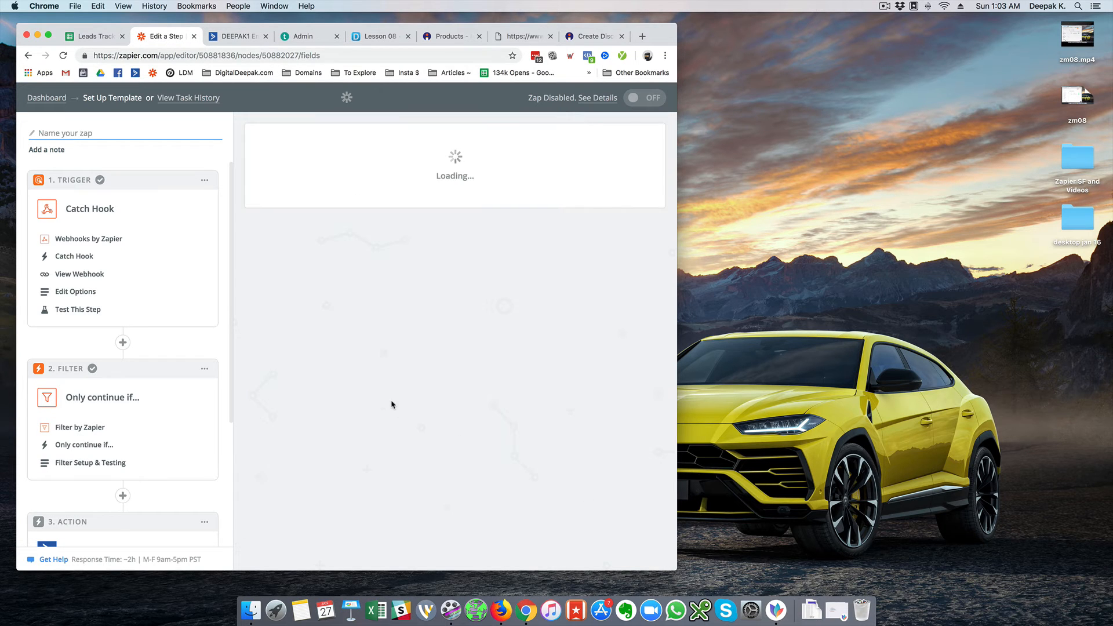
scroll(503, 406, down, 10)
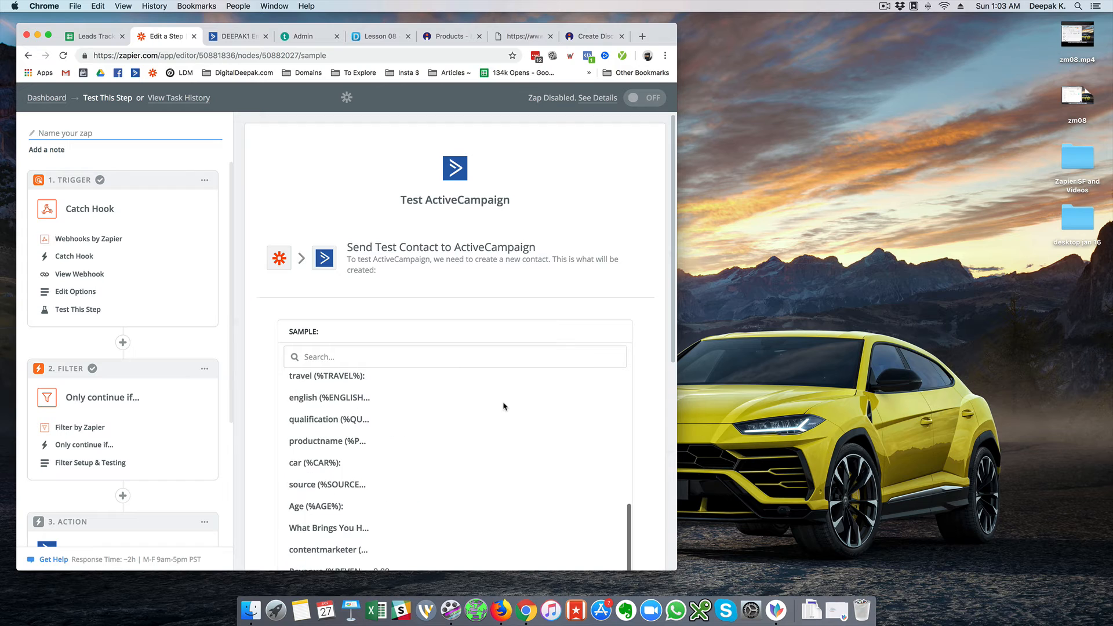
click(545, 492)
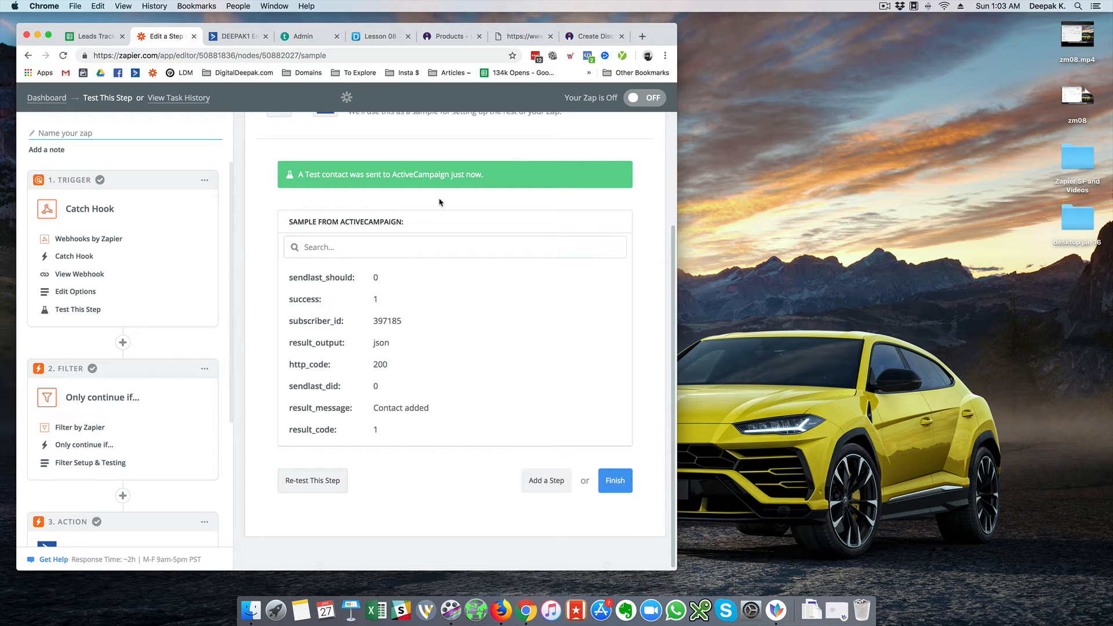
click(620, 481)
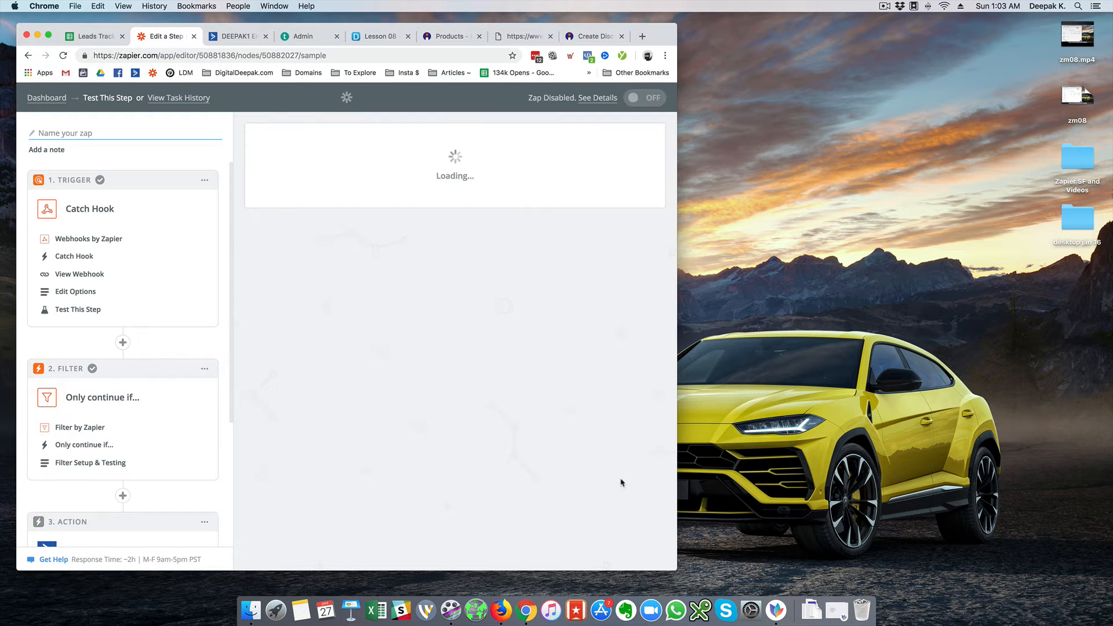
scroll(149, 423, down, 3)
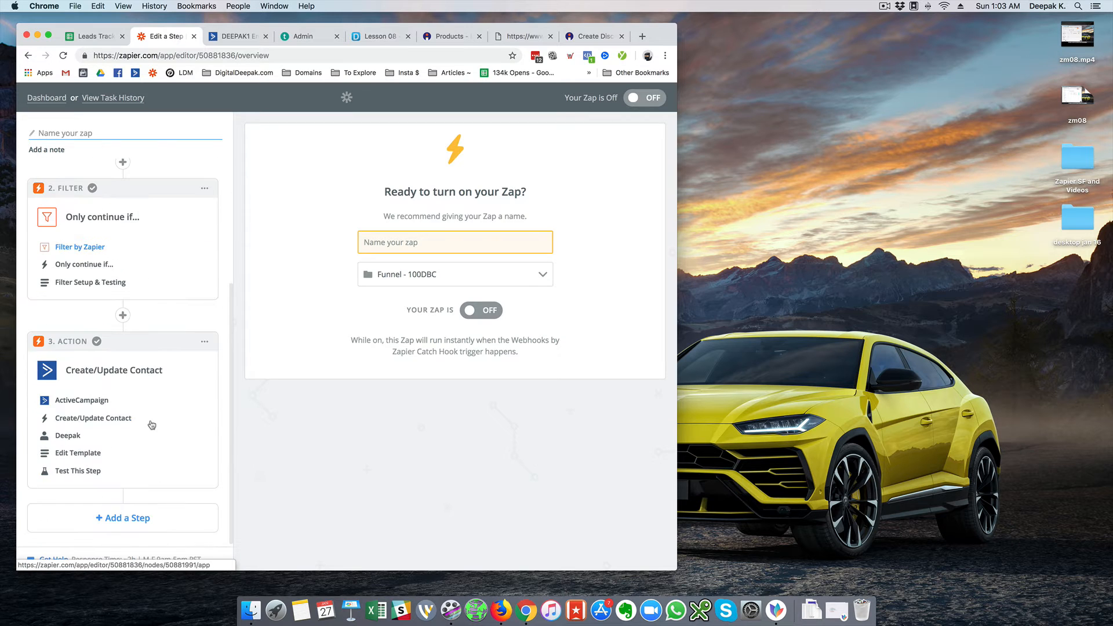
Name the zap '100DBC Sales' and add a new action step after ActiveCampaign
click(392, 240)
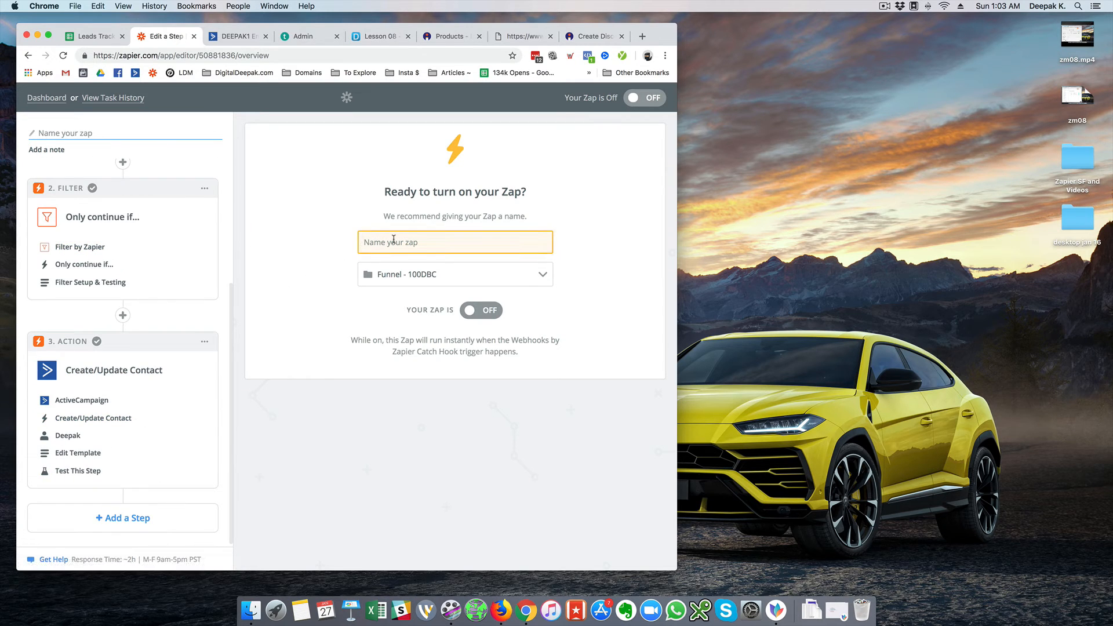
text(100DBC Sales)
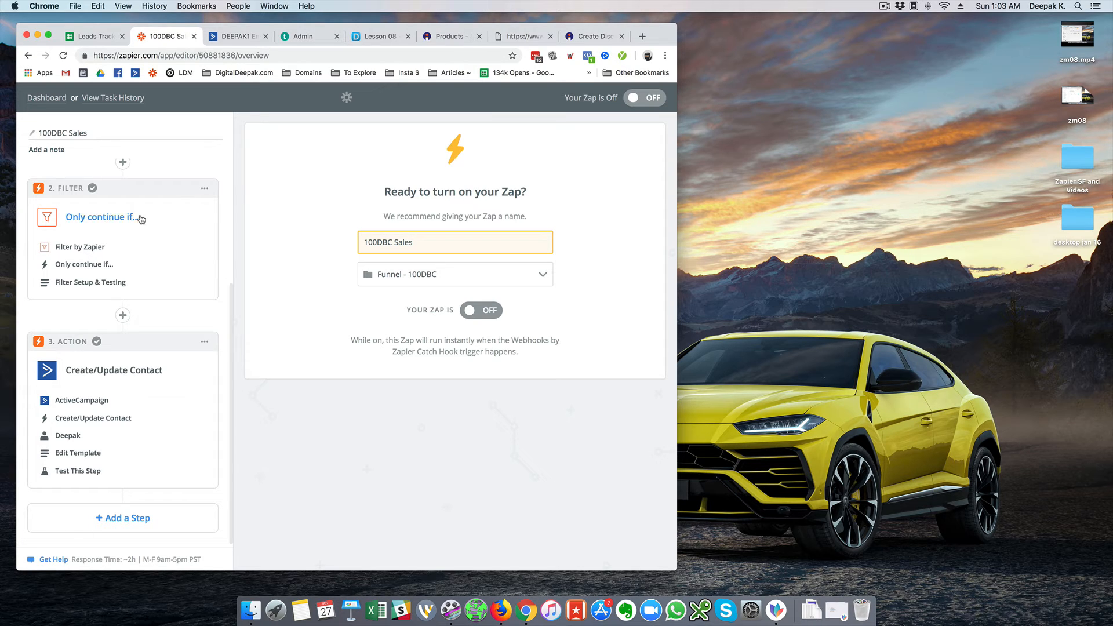
scroll(141, 219, up, 3)
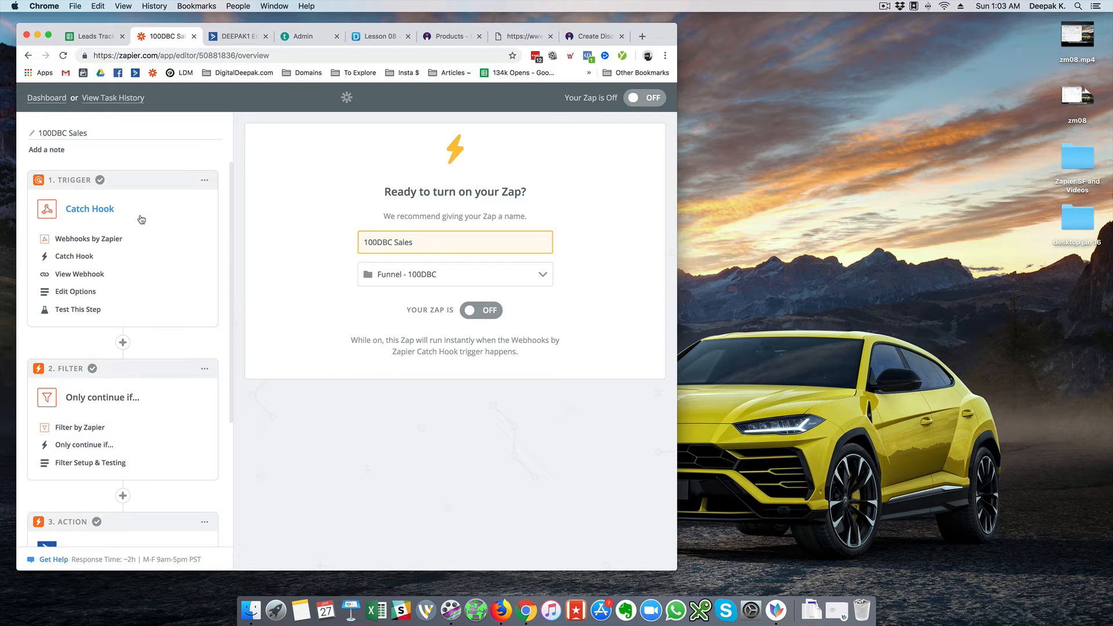
scroll(141, 219, down, 5)
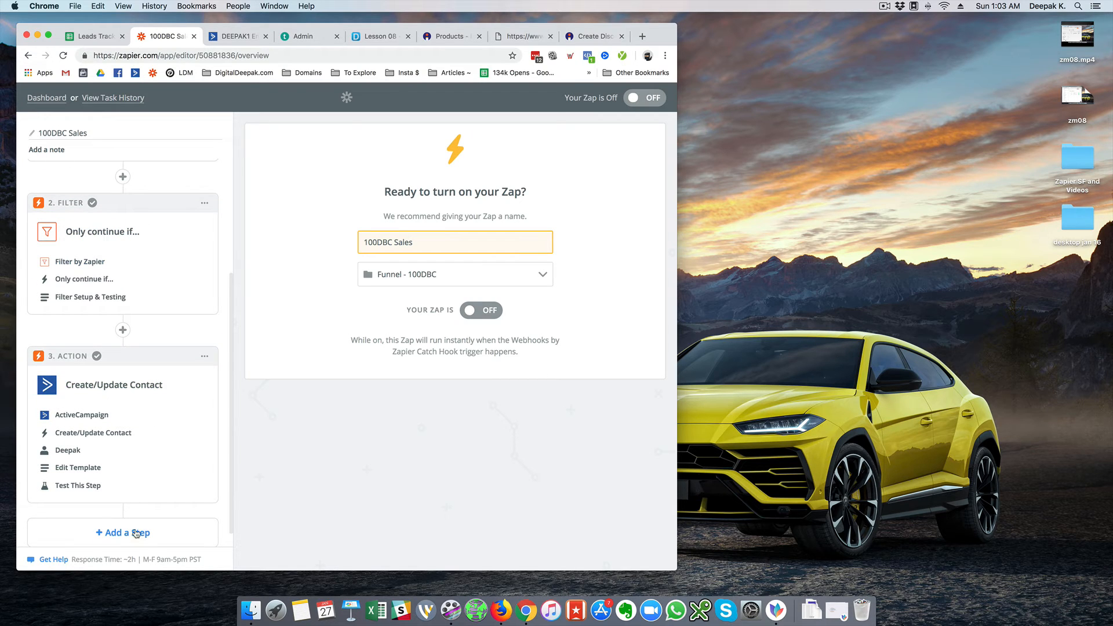
click(138, 533)
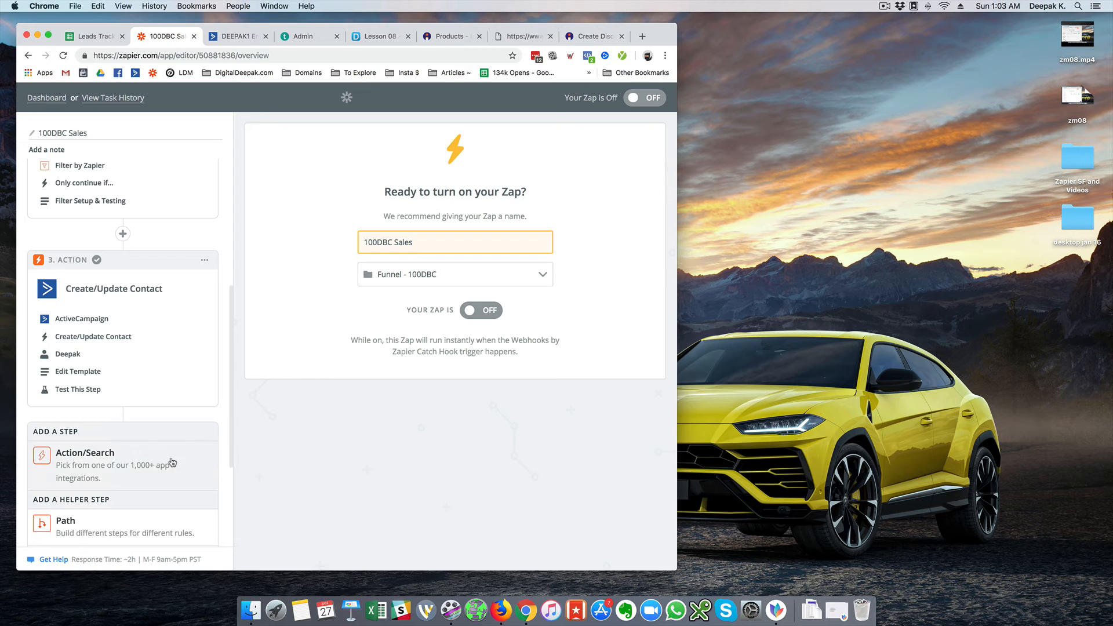
click(203, 447)
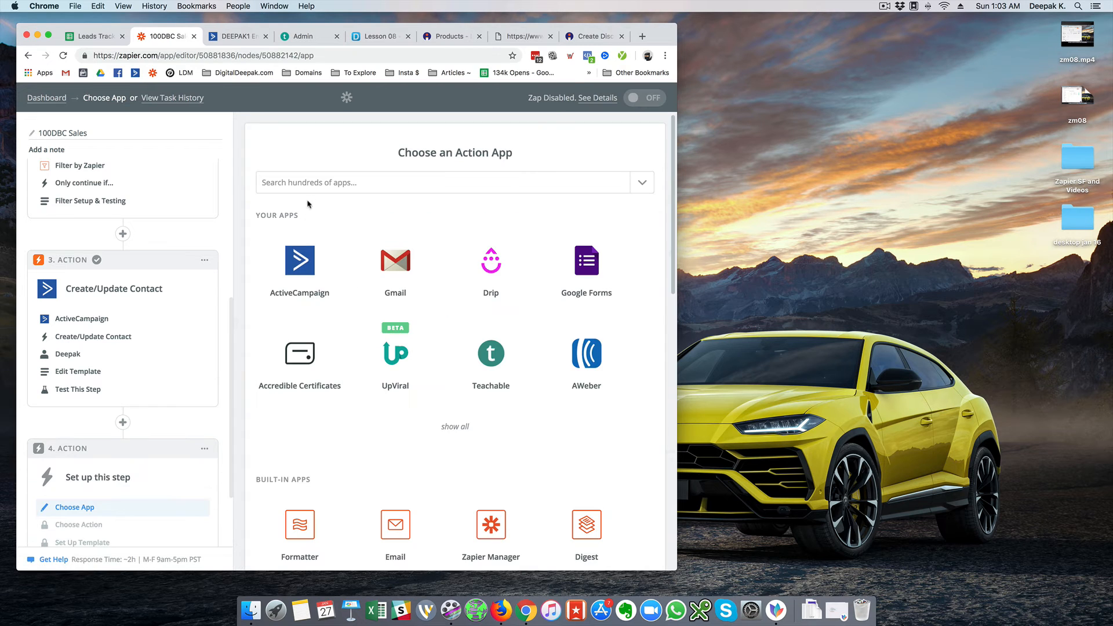
Make step 4 a Google Sheets Create Spreadsheet Row action, then open a blank browser tab
click(312, 189)
text(google)
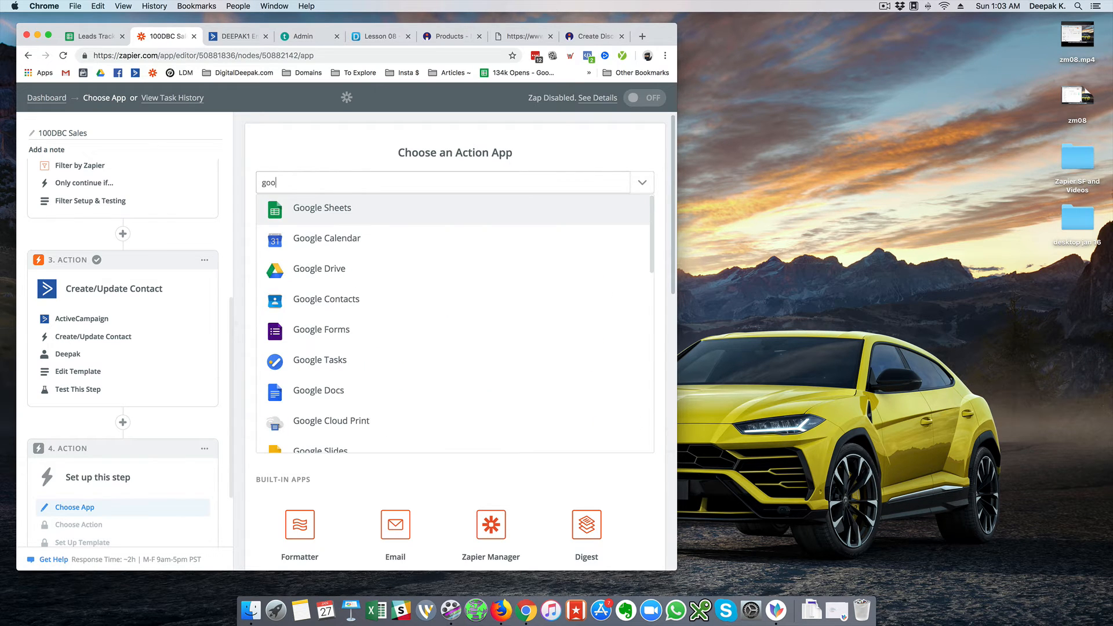
click(335, 204)
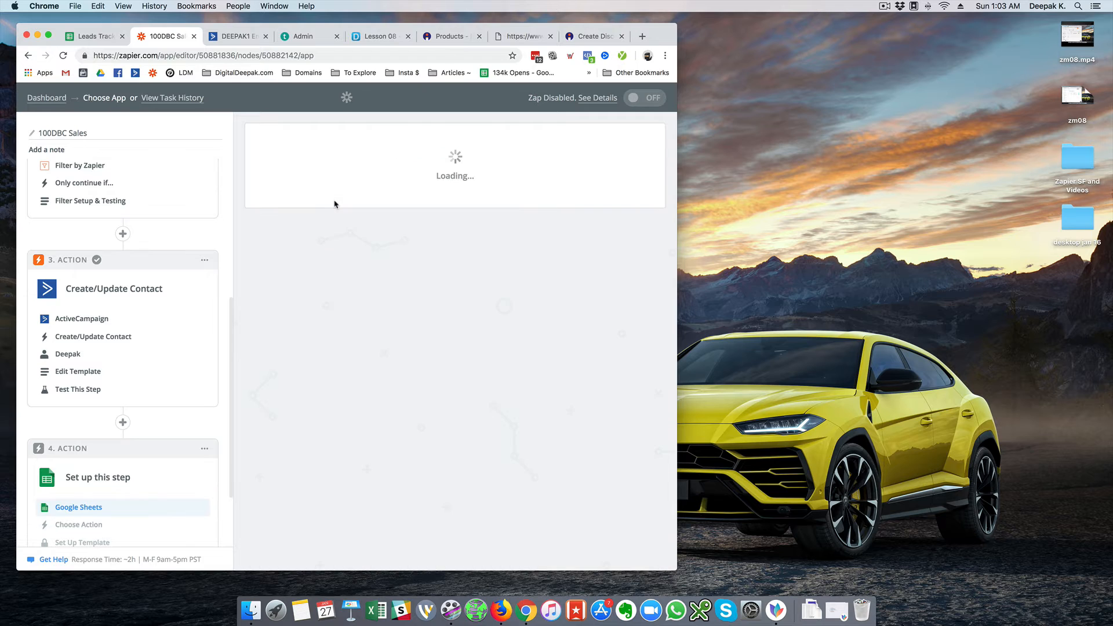
click(387, 356)
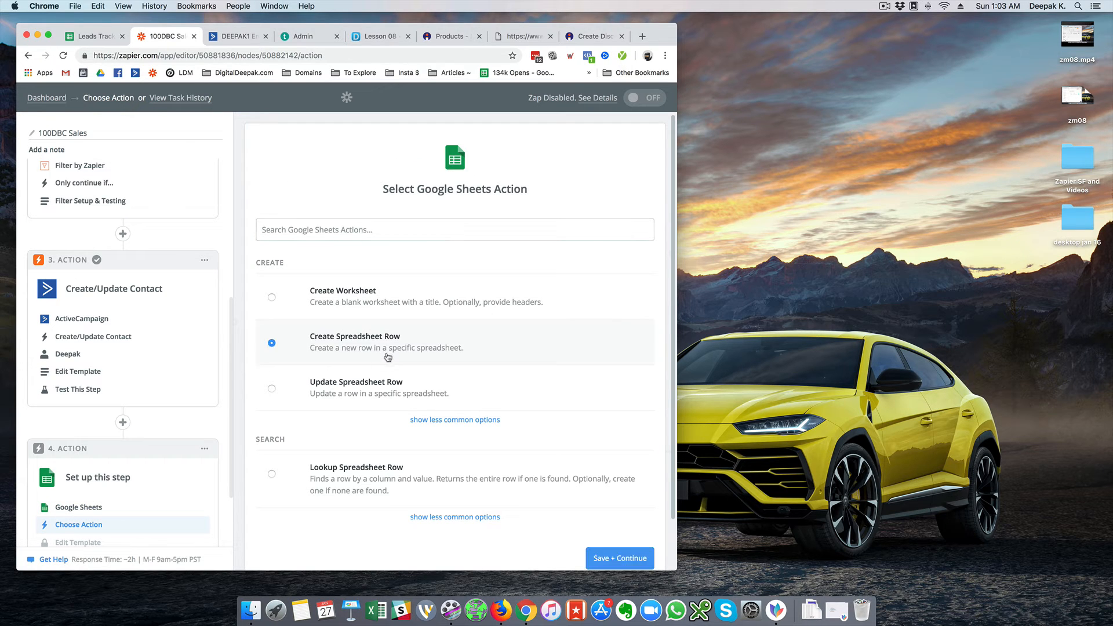
click(625, 551)
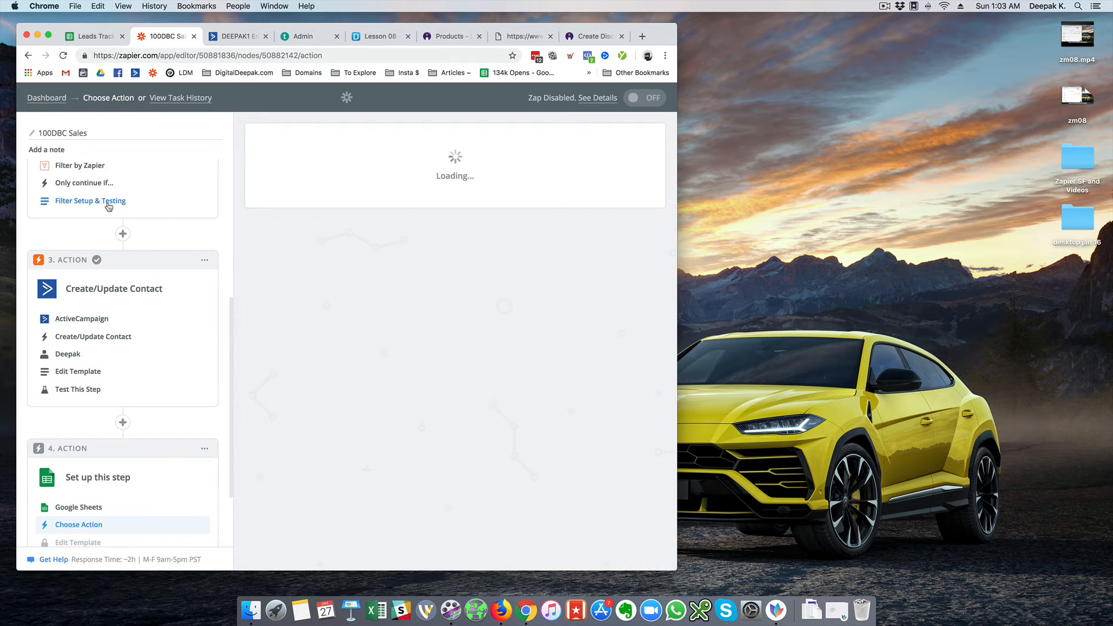
click(639, 37)
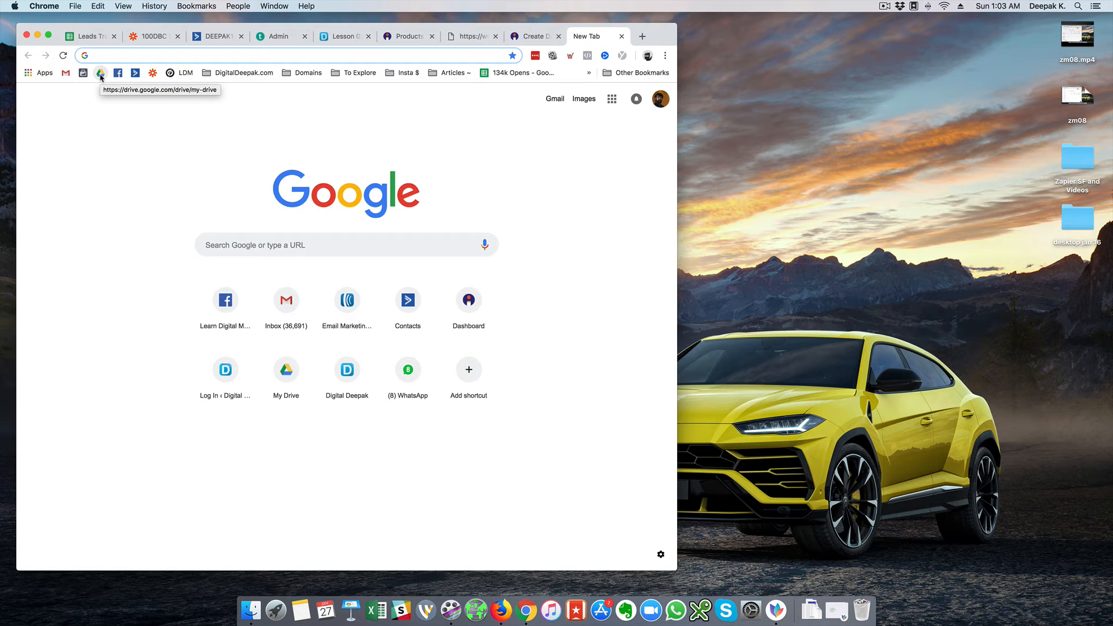
Create a new Google Sheets file from Drive titled '100DBC 2019 Sales'
click(101, 74)
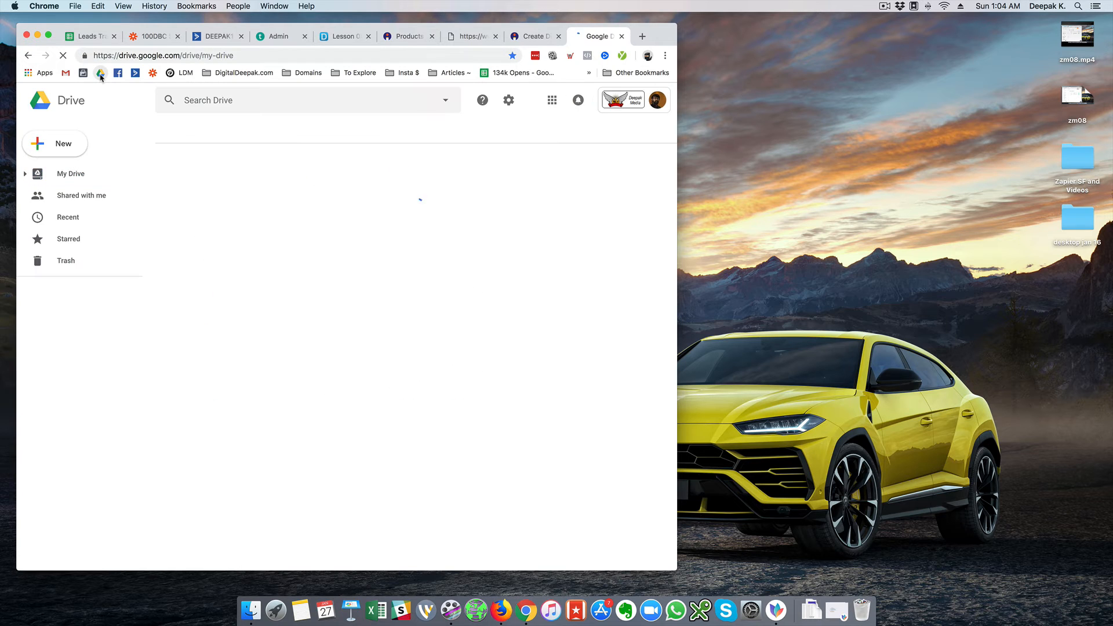
click(58, 149)
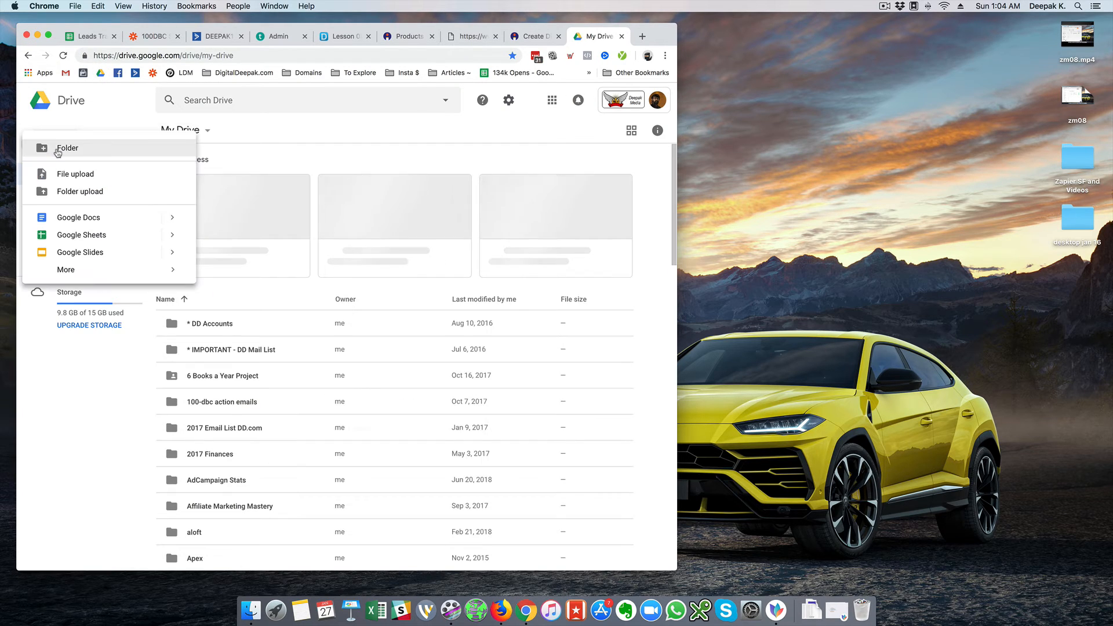
click(73, 237)
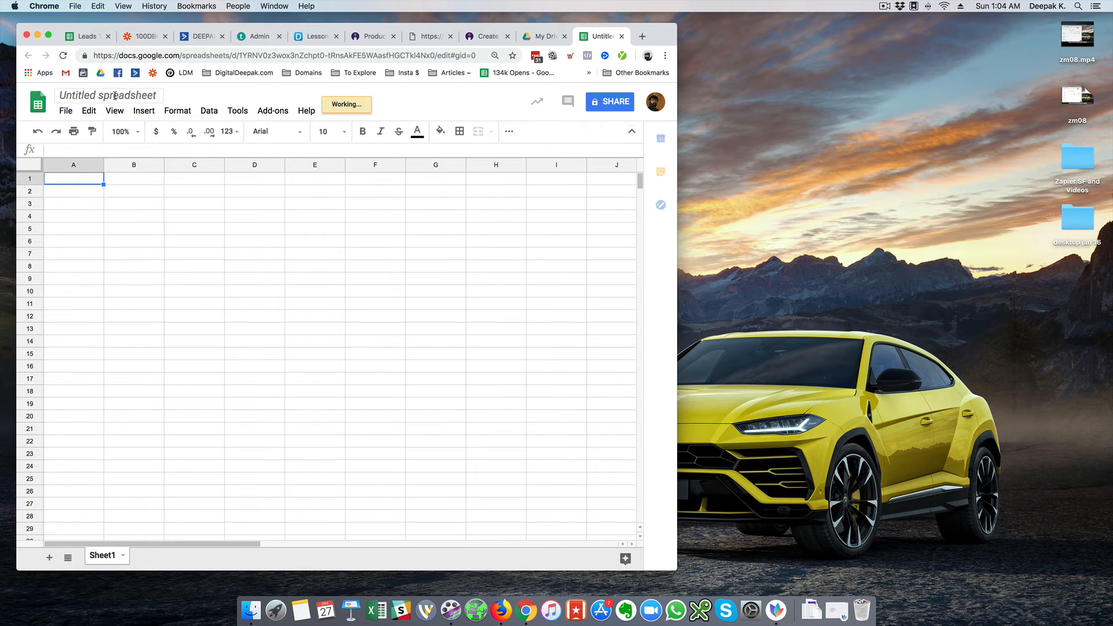
click(111, 95)
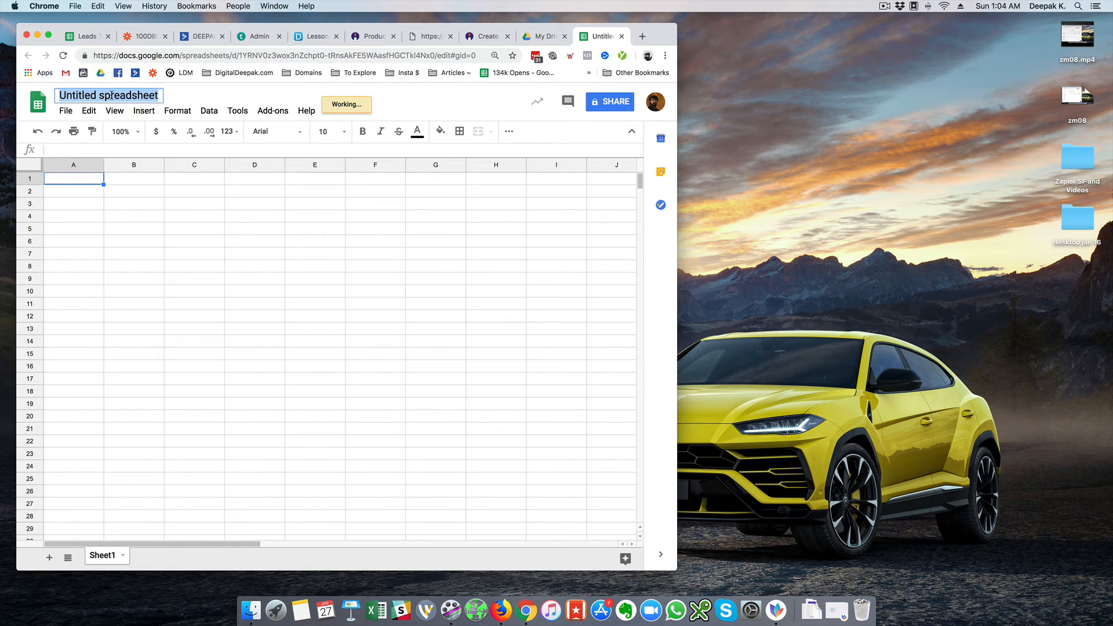
text(100DBC)
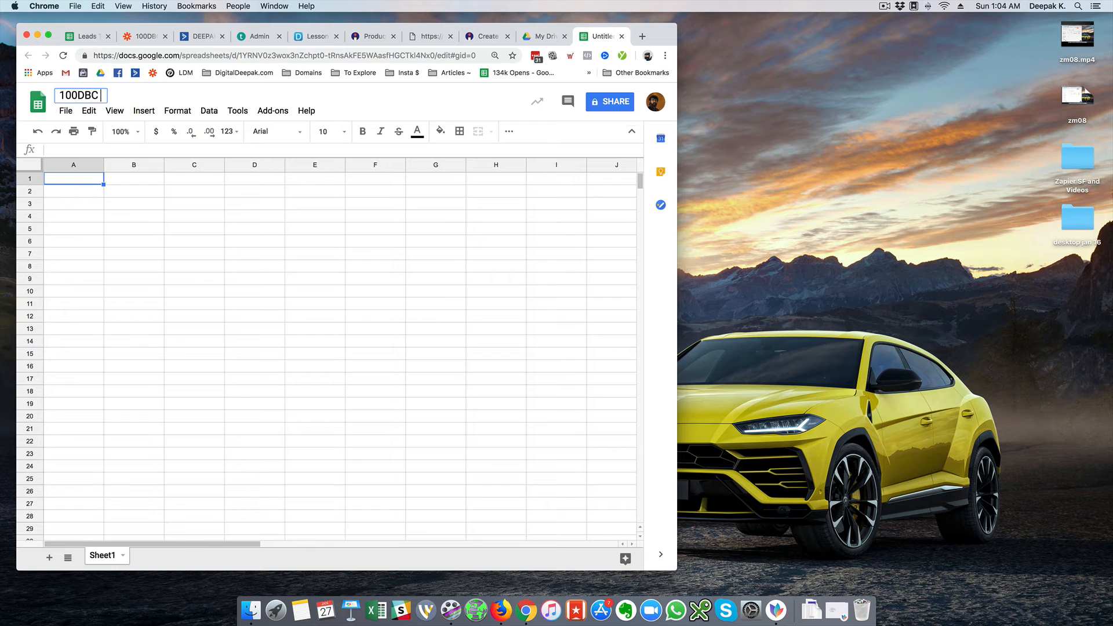
text( 2019 Sales)
key(Return)
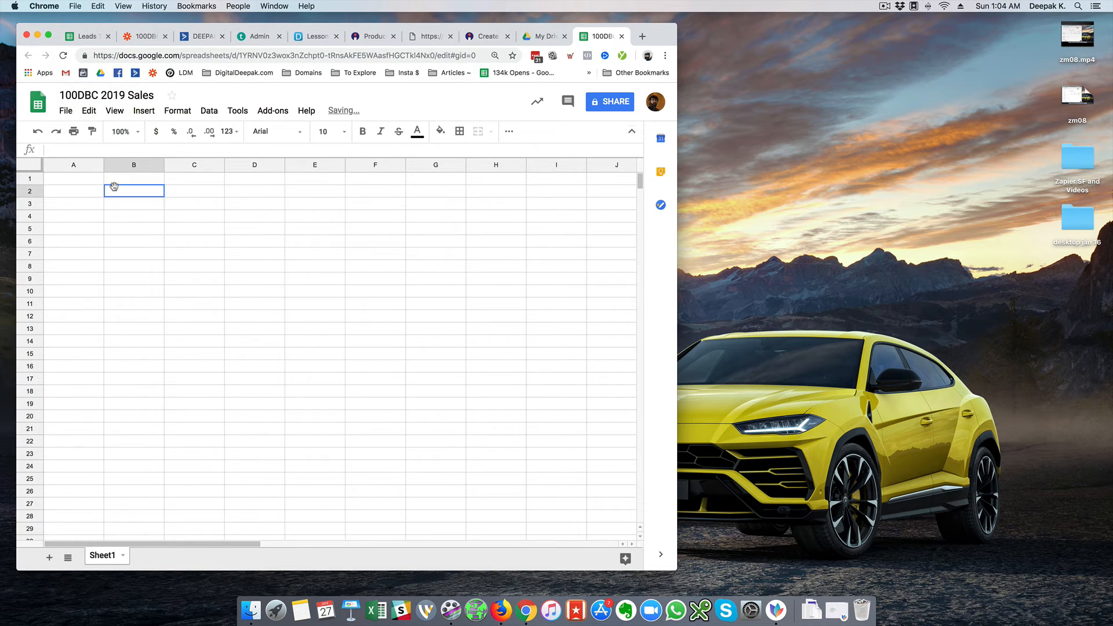
Back in the Catch Hook trigger's test, expand the Hook A sample showing status Credit, buyer_name and payment_id
click(157, 39)
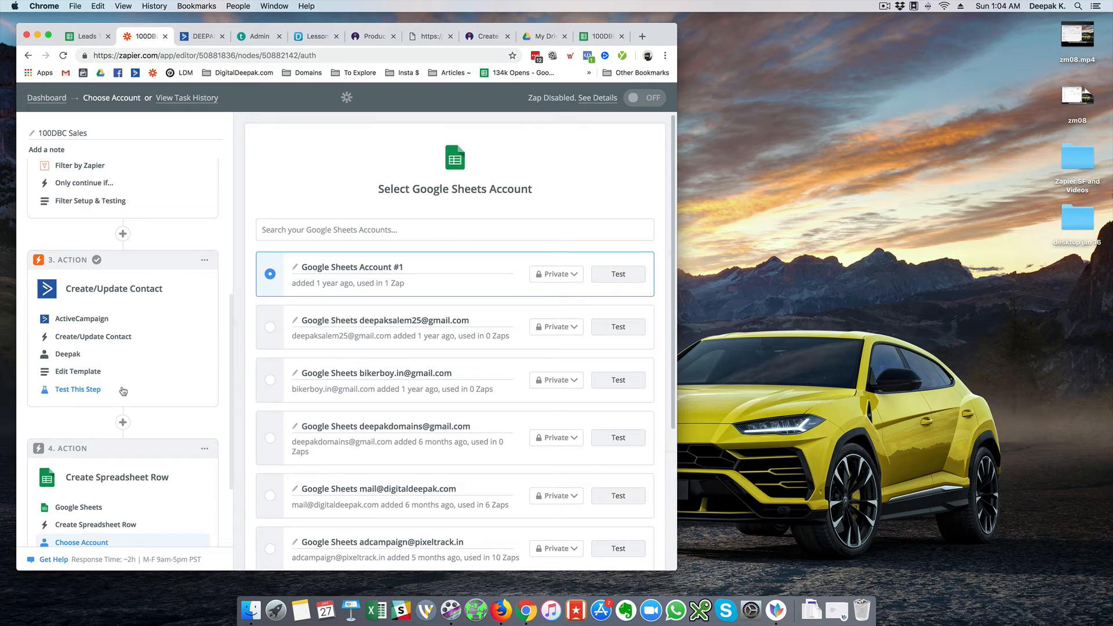
scroll(132, 296, up, 3)
scroll(132, 296, up, 3)
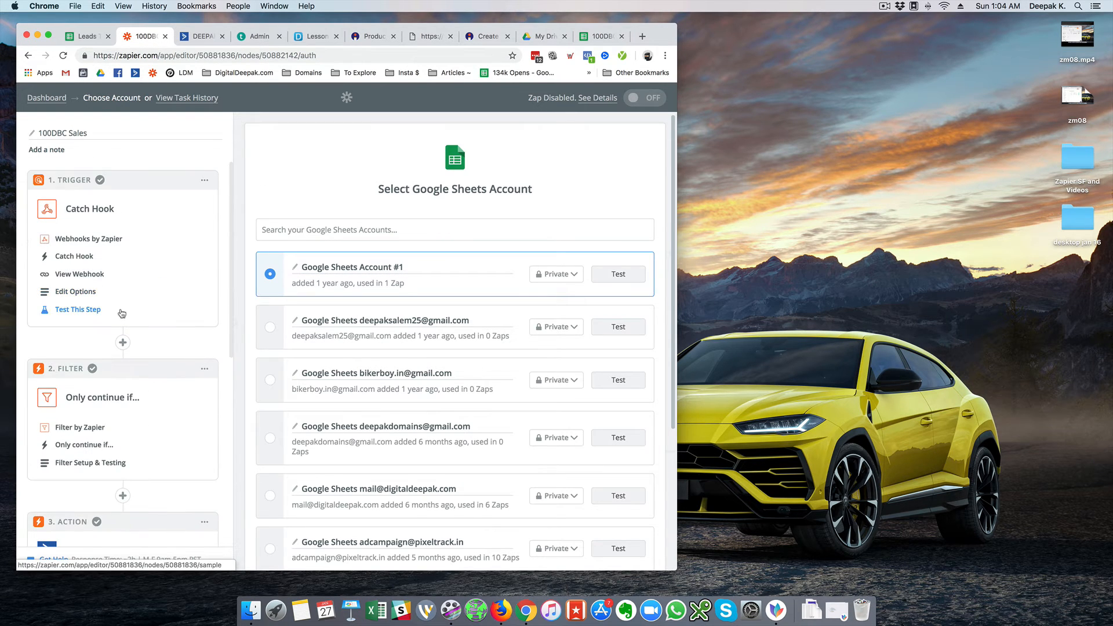
click(123, 310)
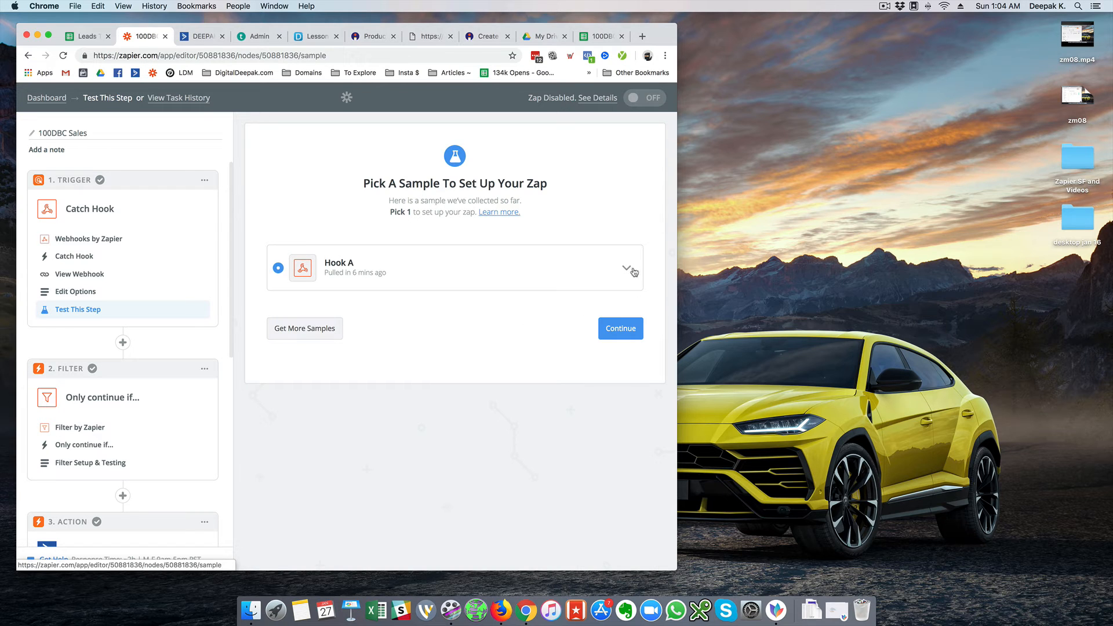
click(626, 268)
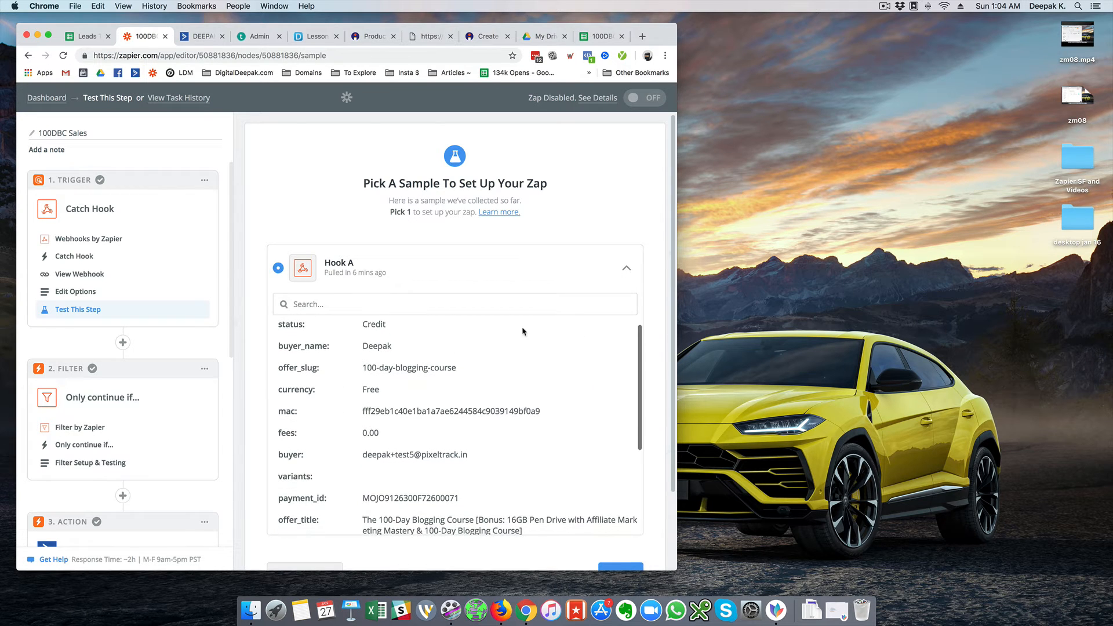
scroll(638, 328, down, 3)
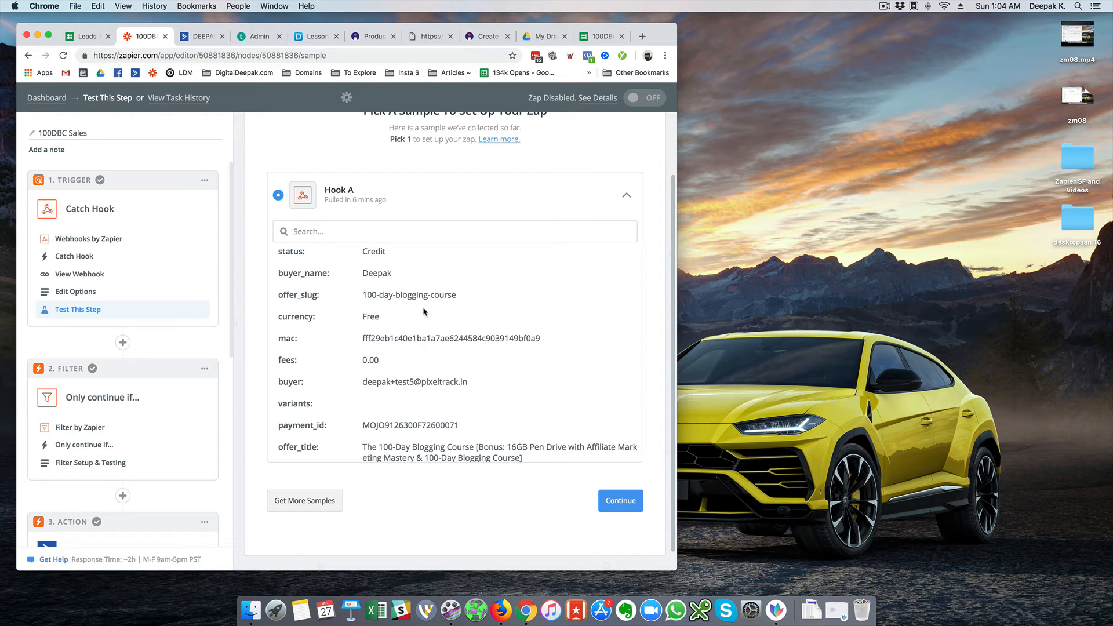
scroll(460, 250, up, 1)
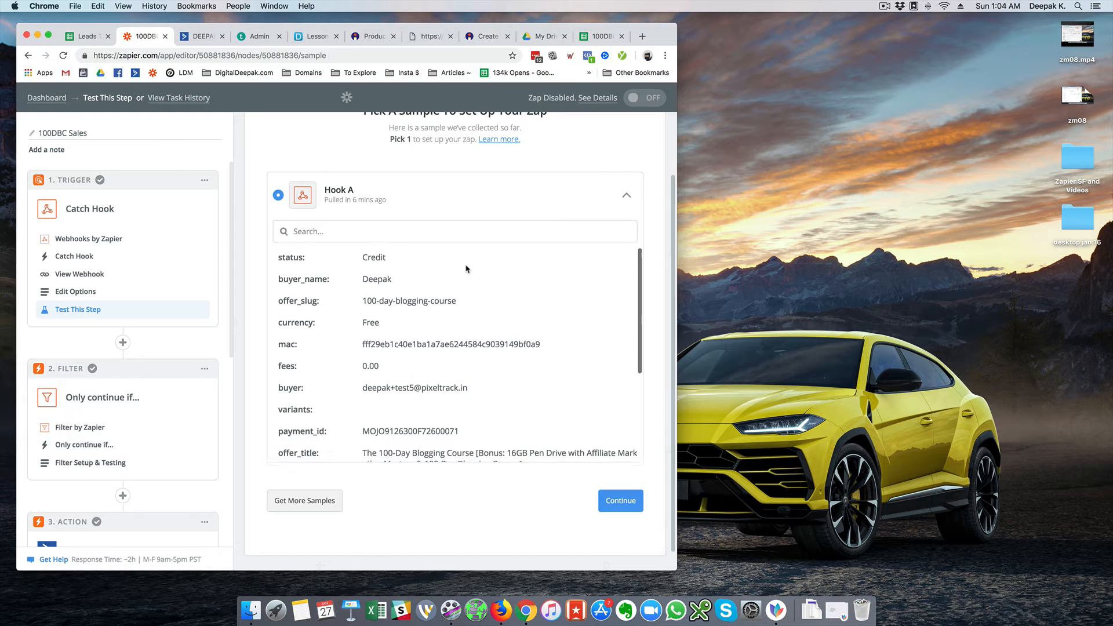
Enter headers Email ID, Name, Phone Number, Status and Amount across row 1 of 100DBC 2019 Sales
click(594, 40)
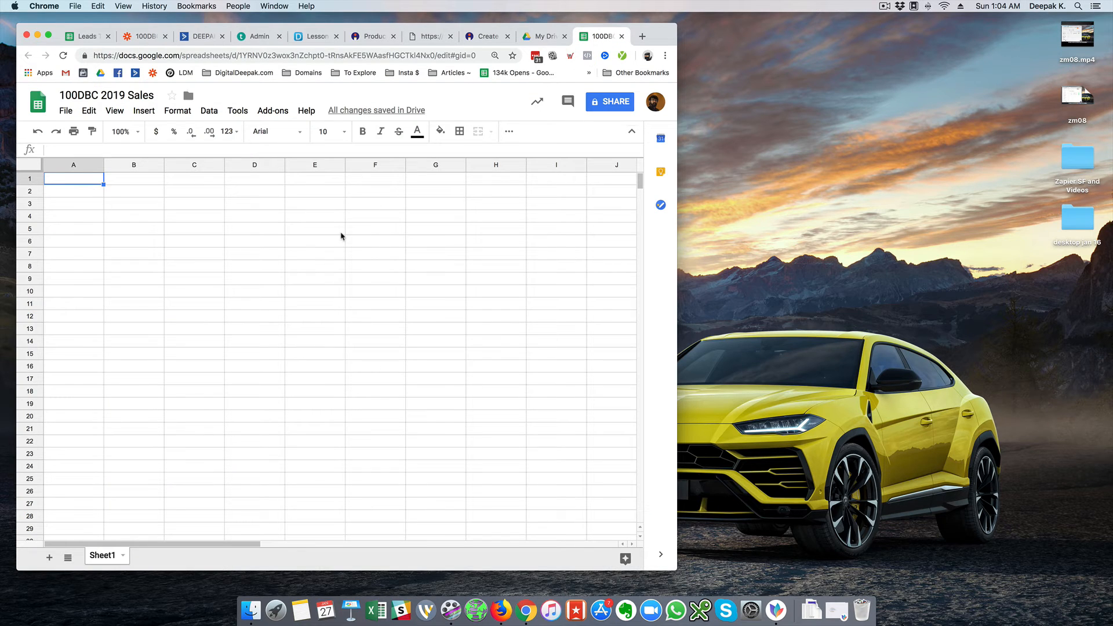
text(Email ID)
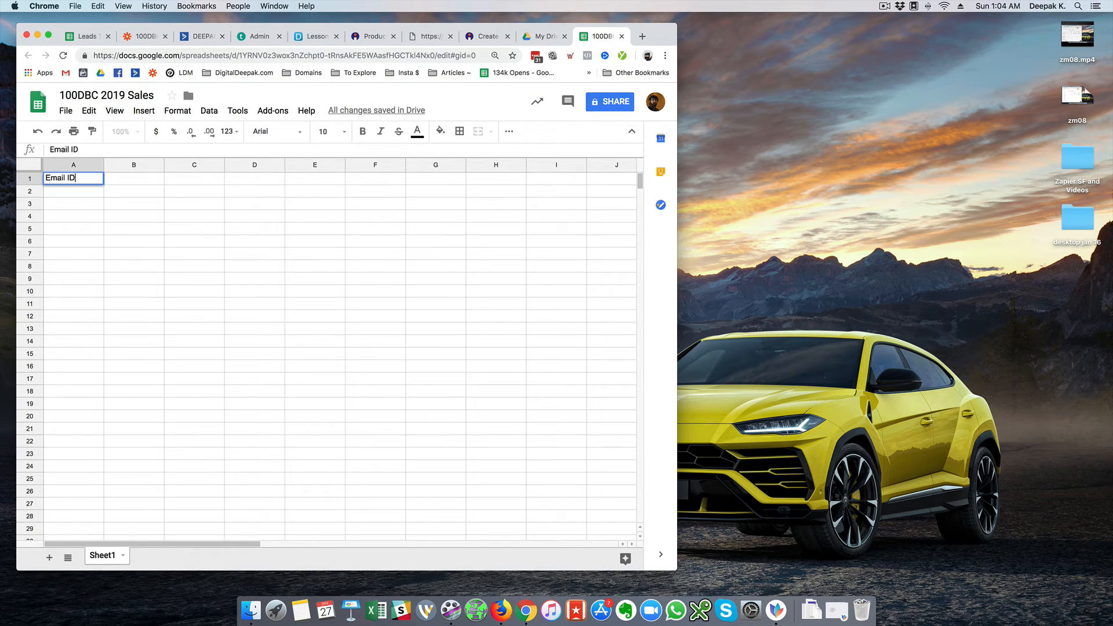
key(Tab)
text(Name)
key(Tab)
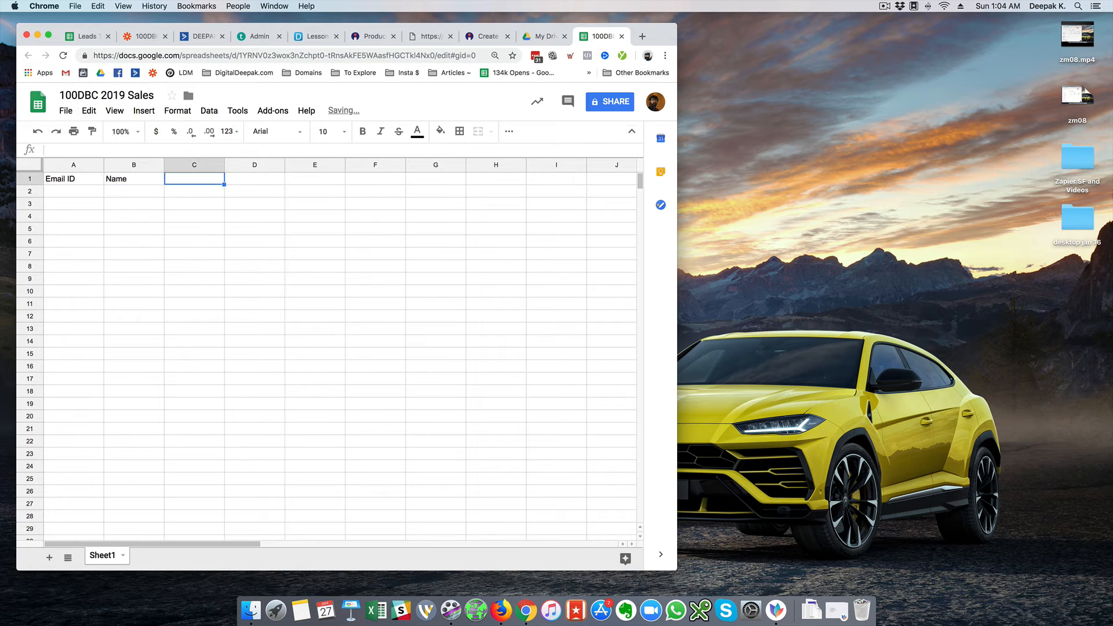
text(Phone Numb)
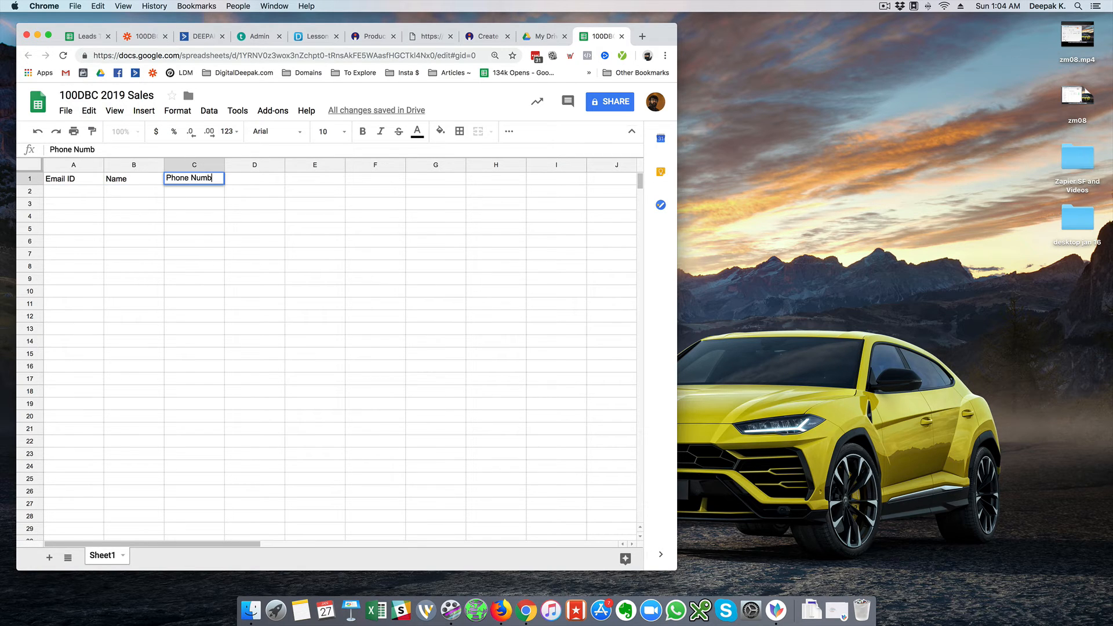
text(er)
key(Tab)
text(S)
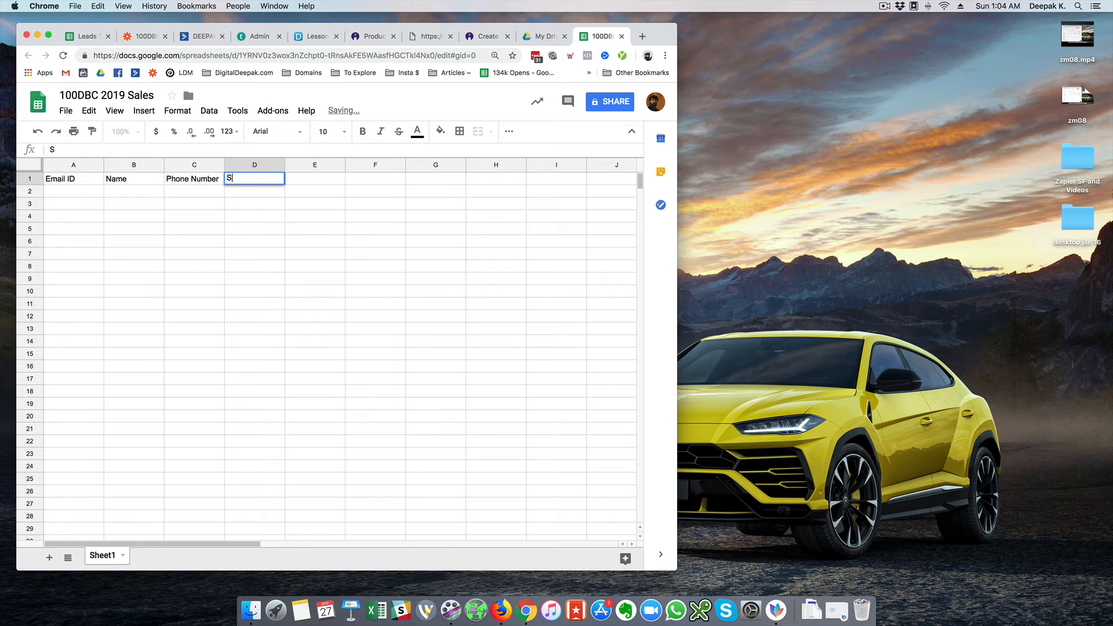
text(tatus)
key(Tab)
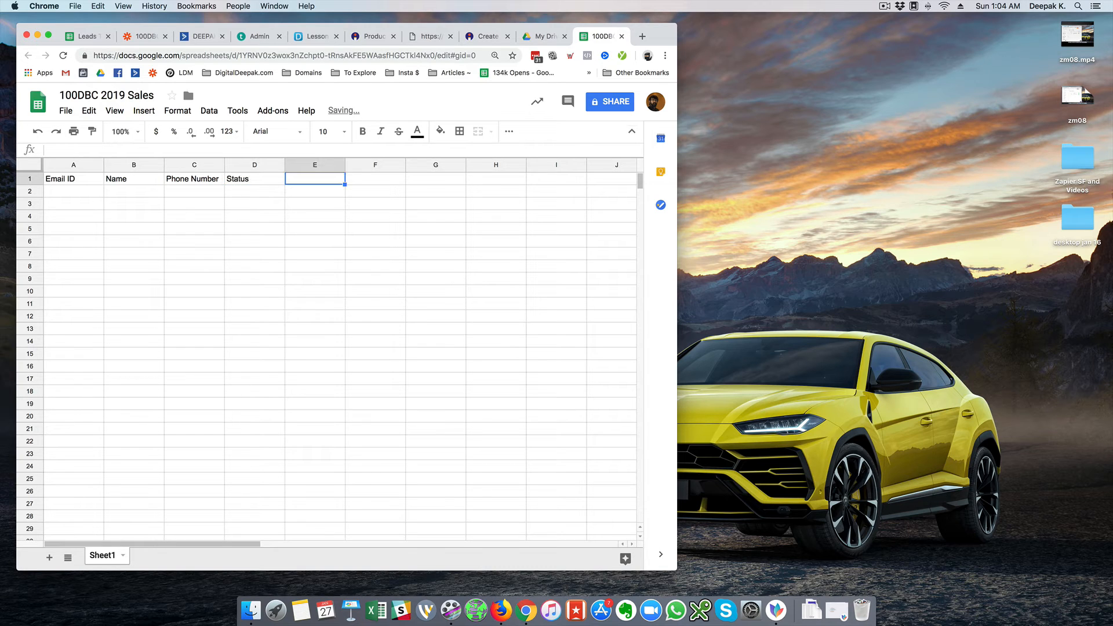
text(Amount)
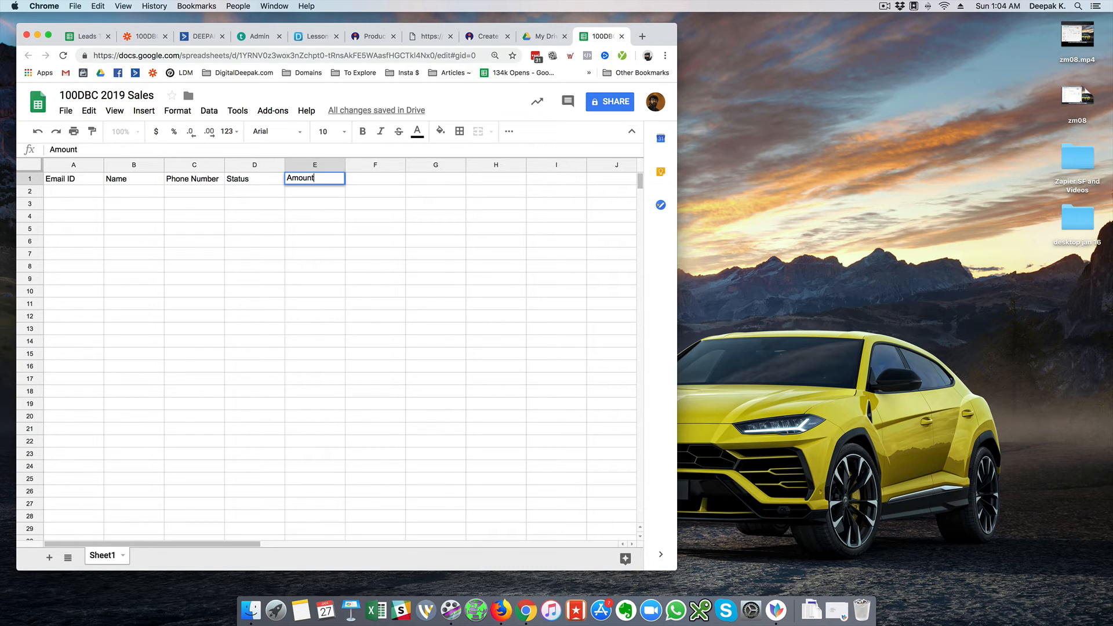
key(Tab)
After checking the Zapier sample fields, add the Fees header in column F
key(super+2)
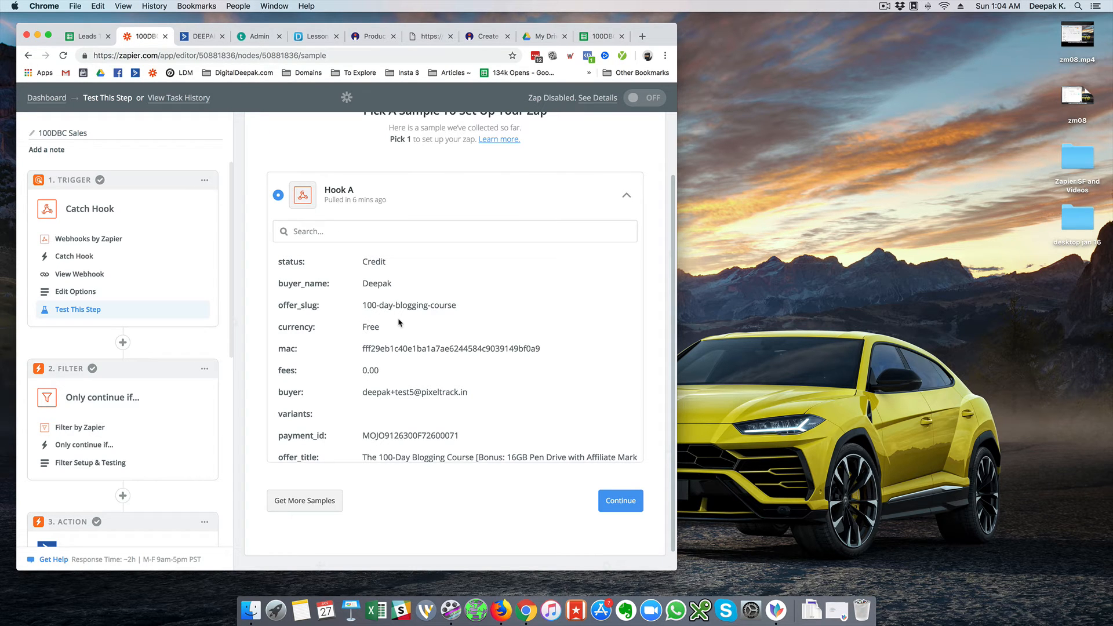
scroll(442, 331, down, 5)
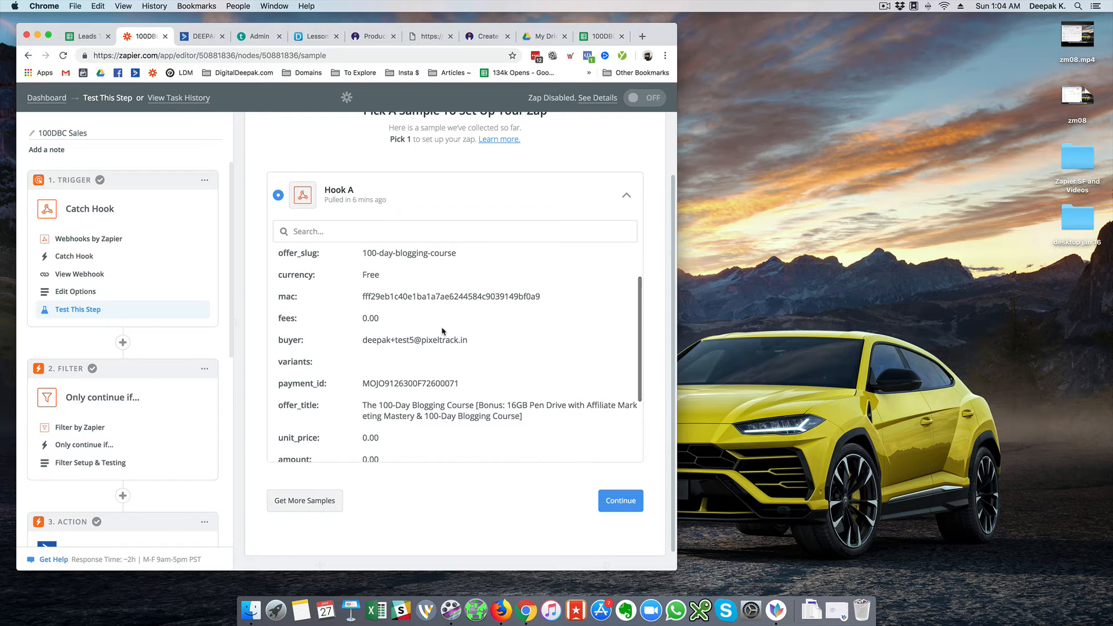
scroll(442, 331, down, 3)
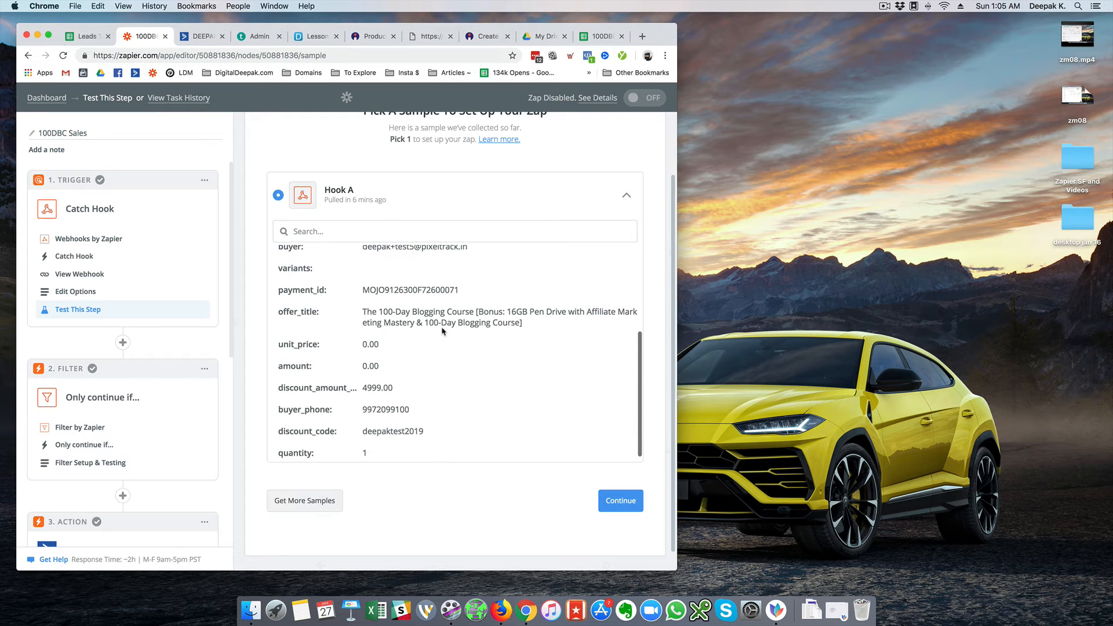
click(585, 37)
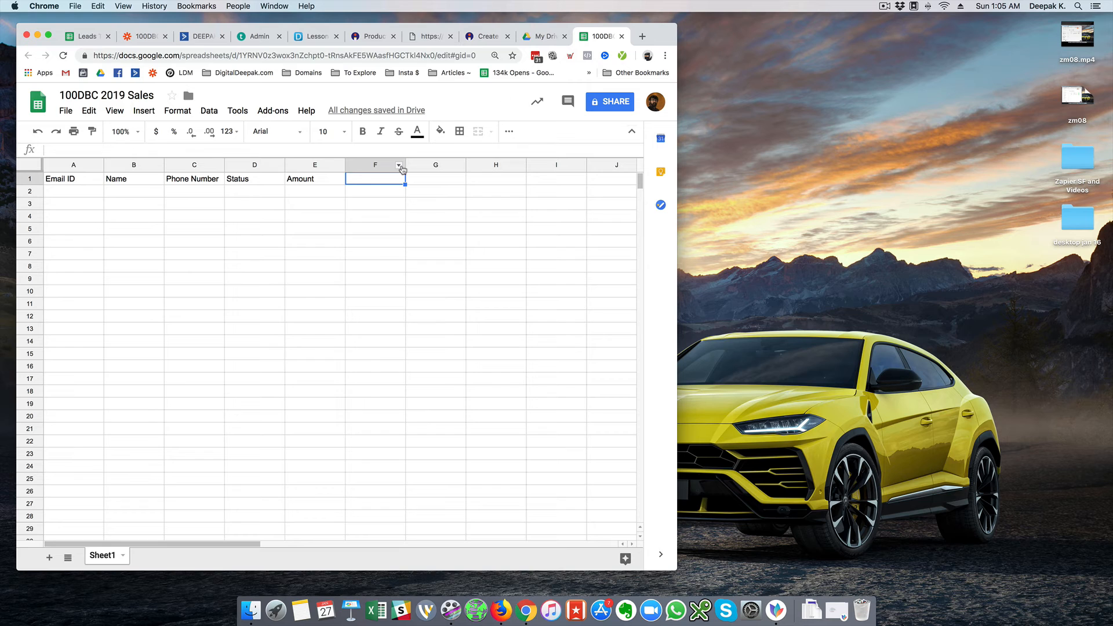
text(Fees)
key(Return)
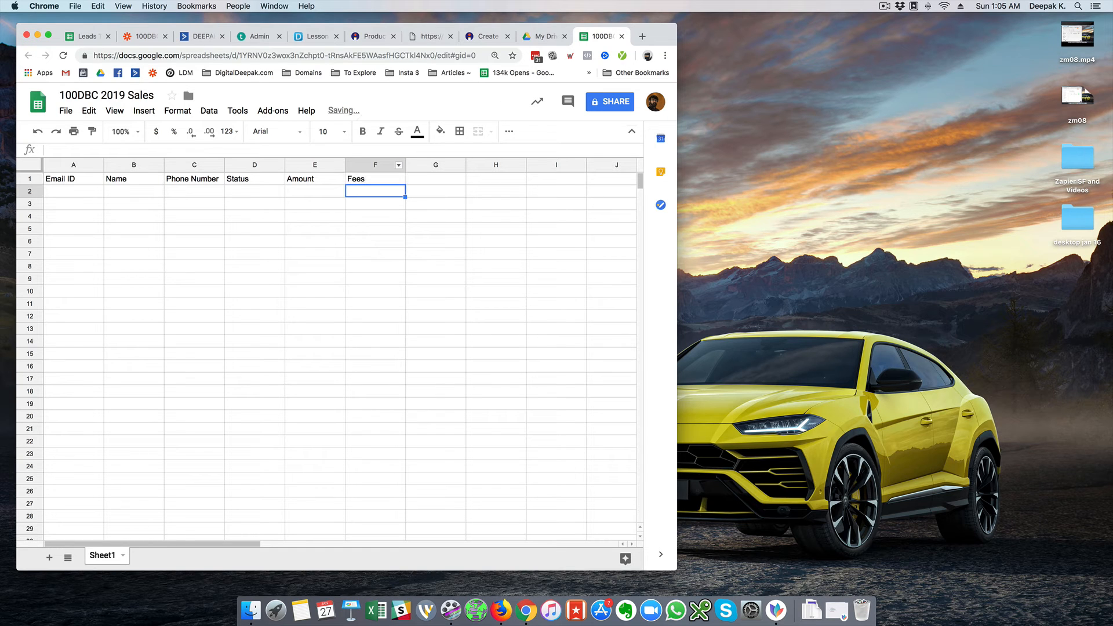
click(251, 37)
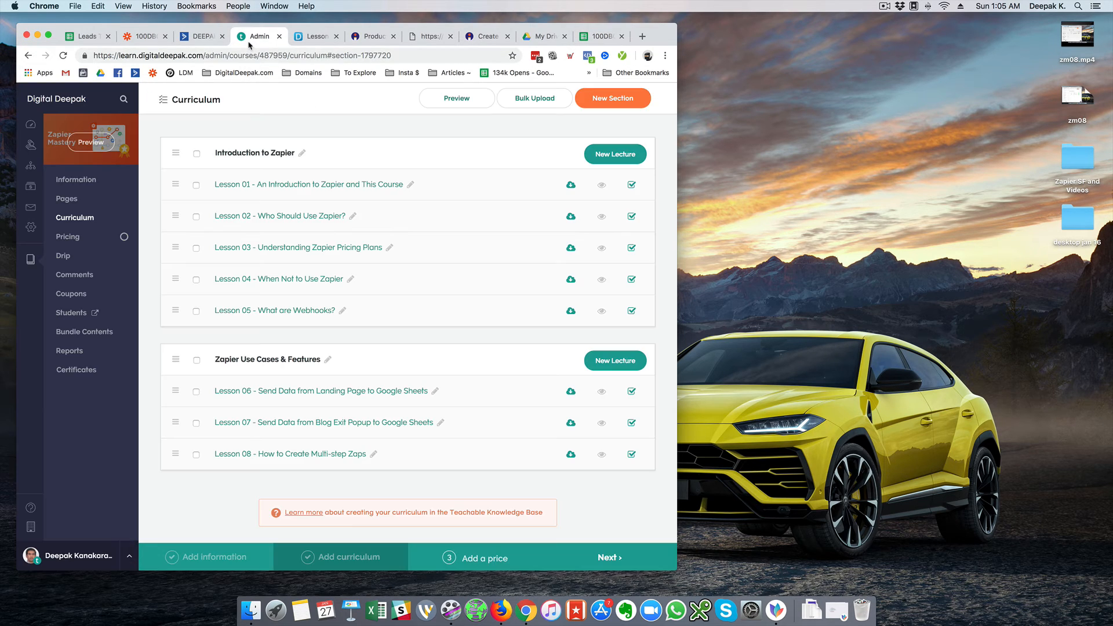
click(200, 37)
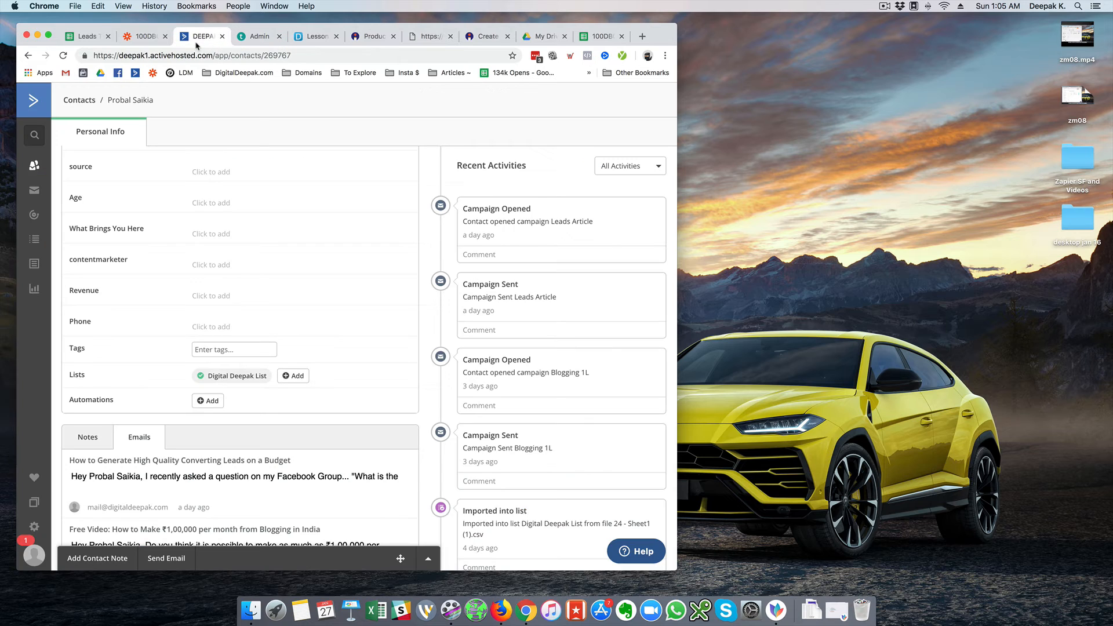
click(140, 41)
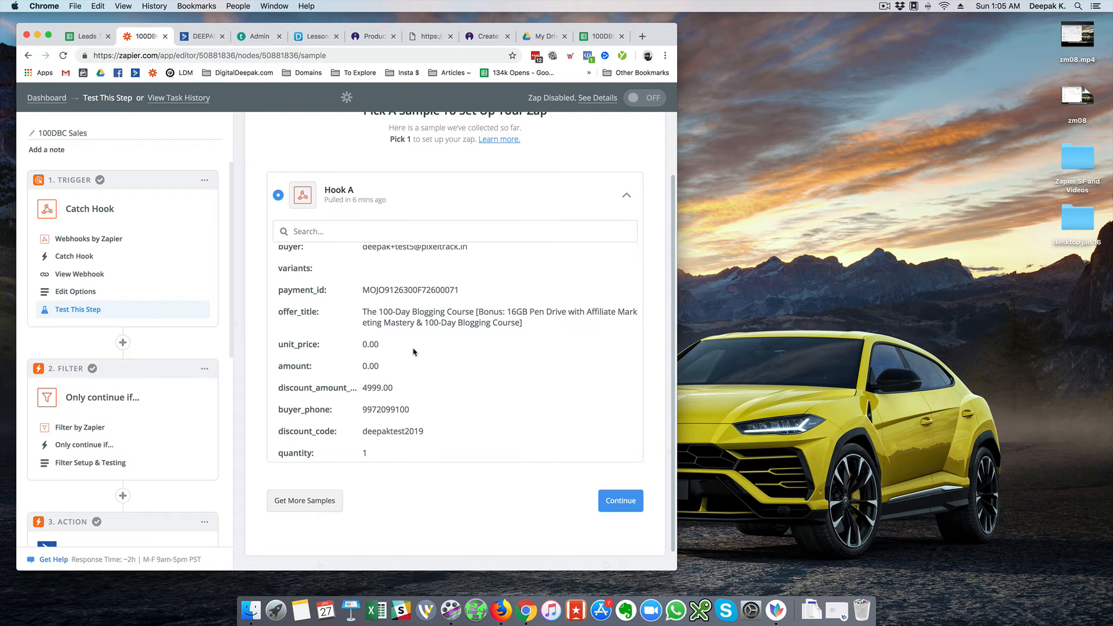
scroll(413, 352, down, 1)
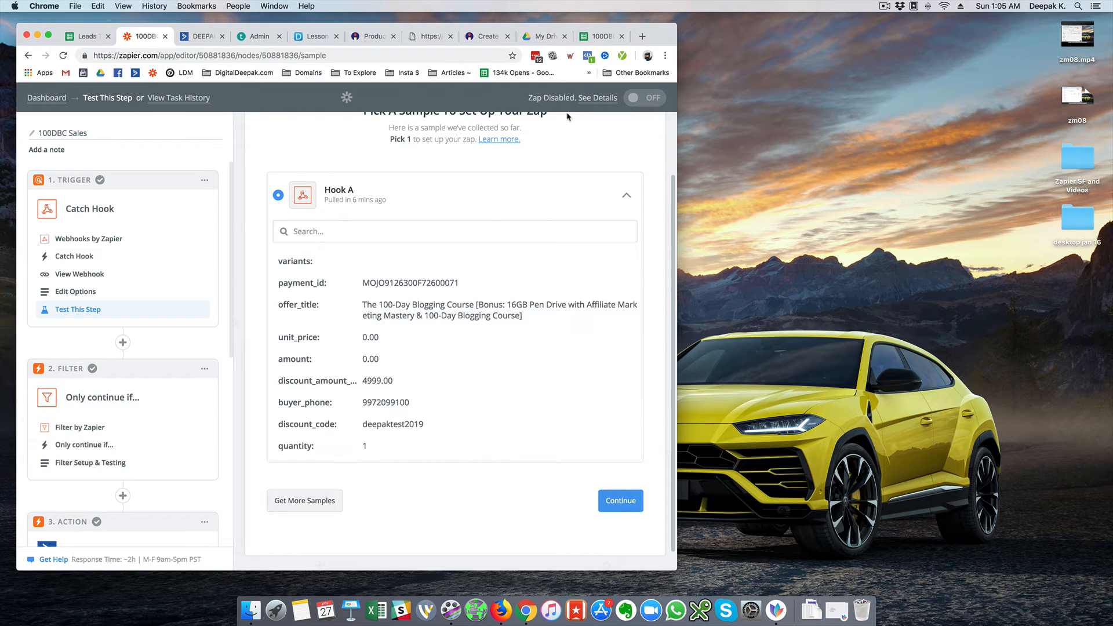
Add Payment ID and Discount Code headers in columns G and H
click(596, 37)
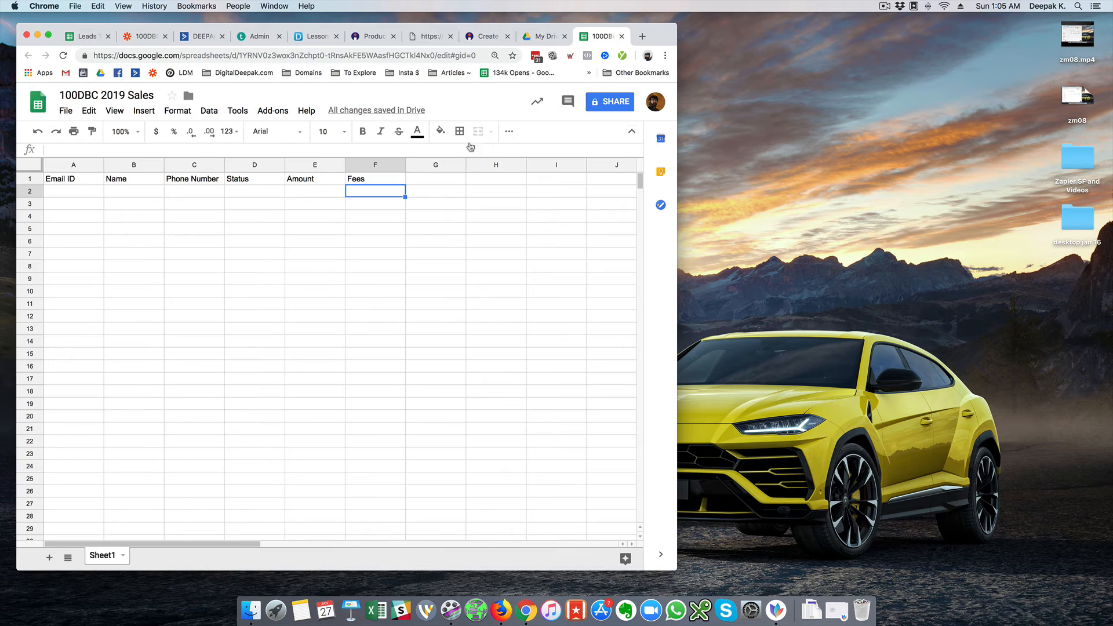
text(Pay)
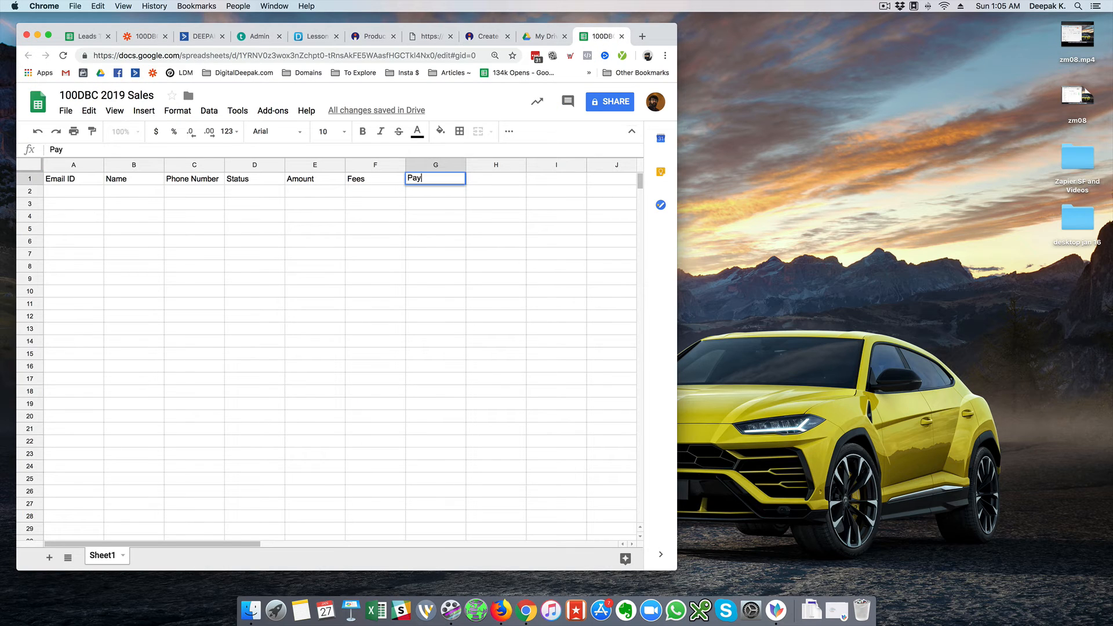
text(ment ID)
key(Tab)
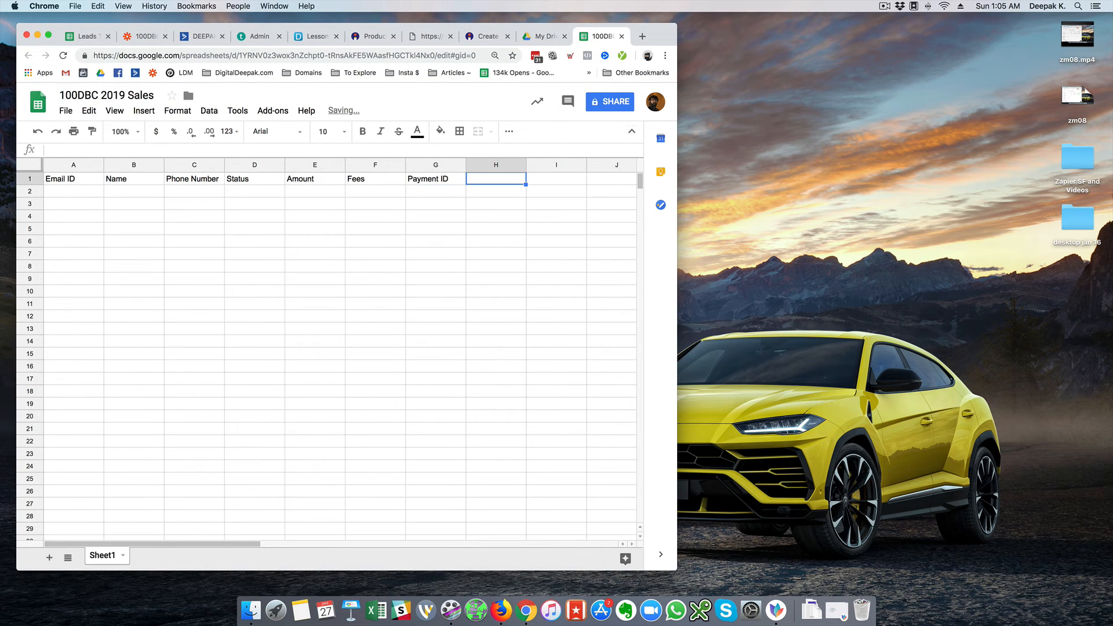
text(Dicount)
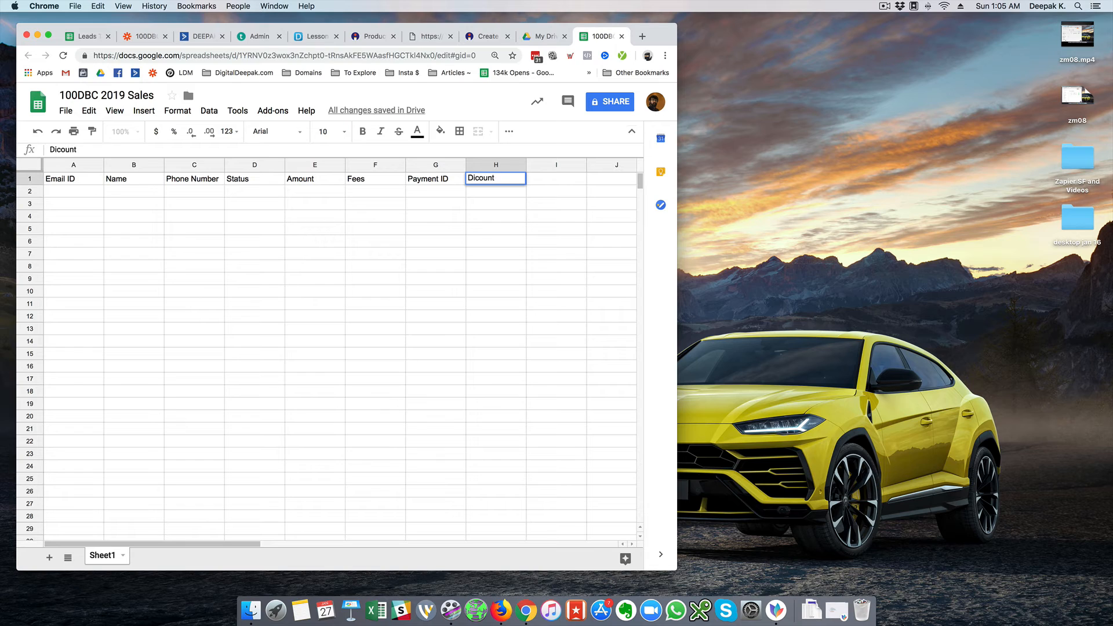
text(count Code)
key(Tab)
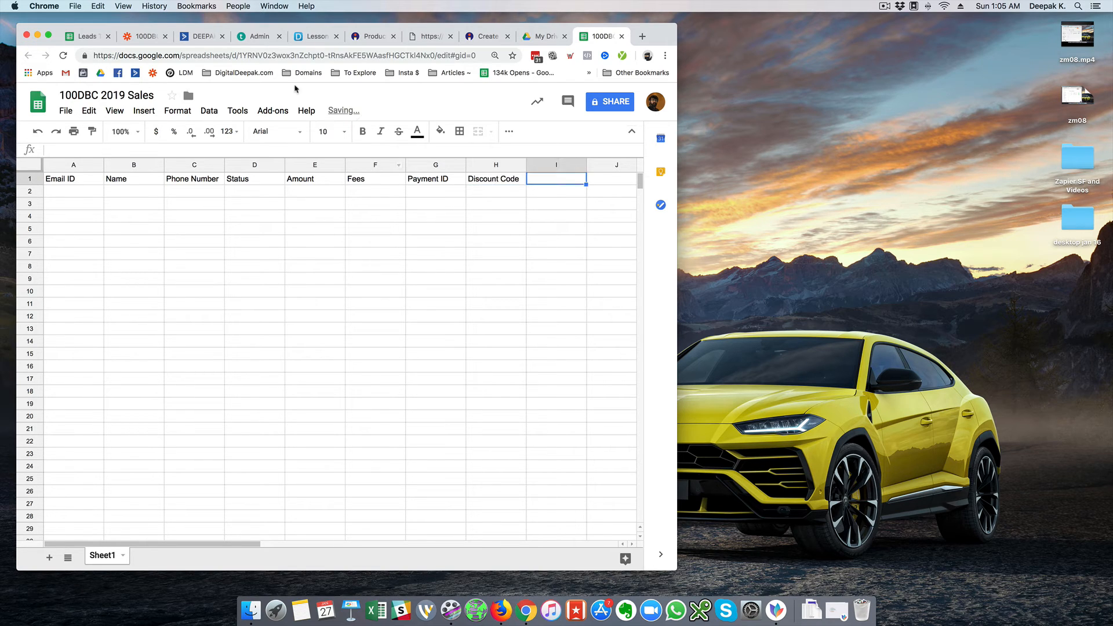
After rechecking the Zapier sample, add the Discount Amount header in column I
click(144, 36)
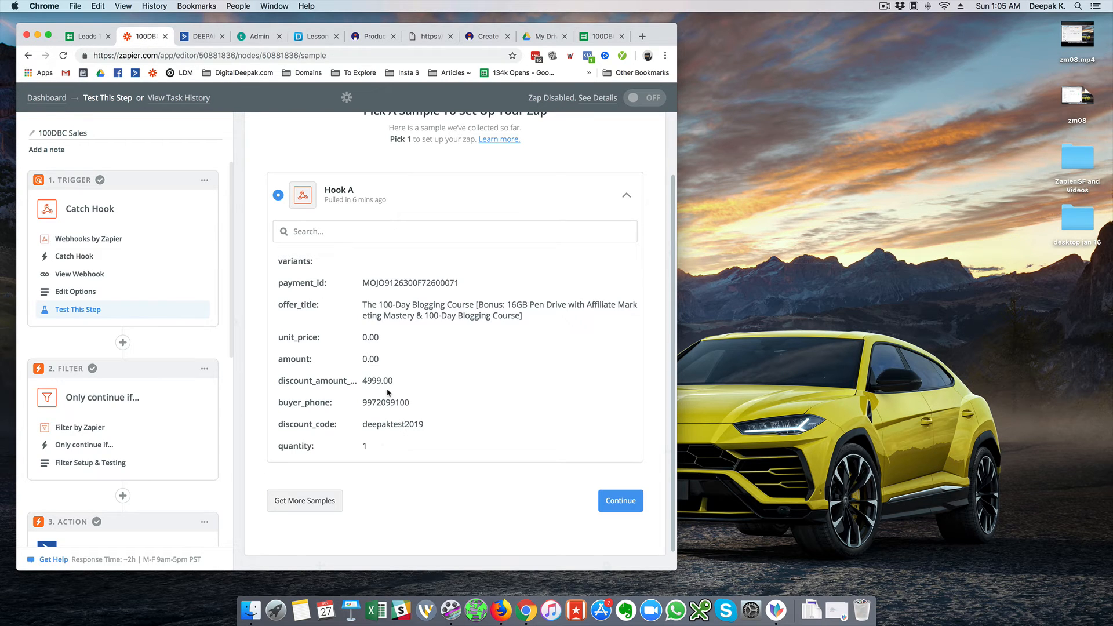
scroll(414, 350, up, 5)
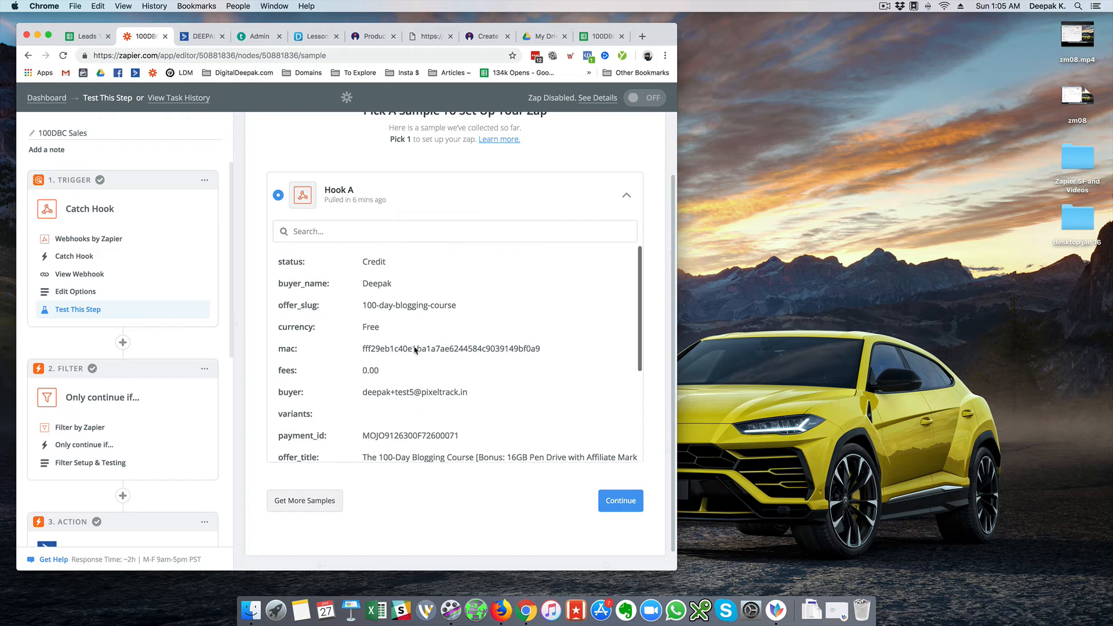
scroll(414, 346, up, 2)
click(597, 36)
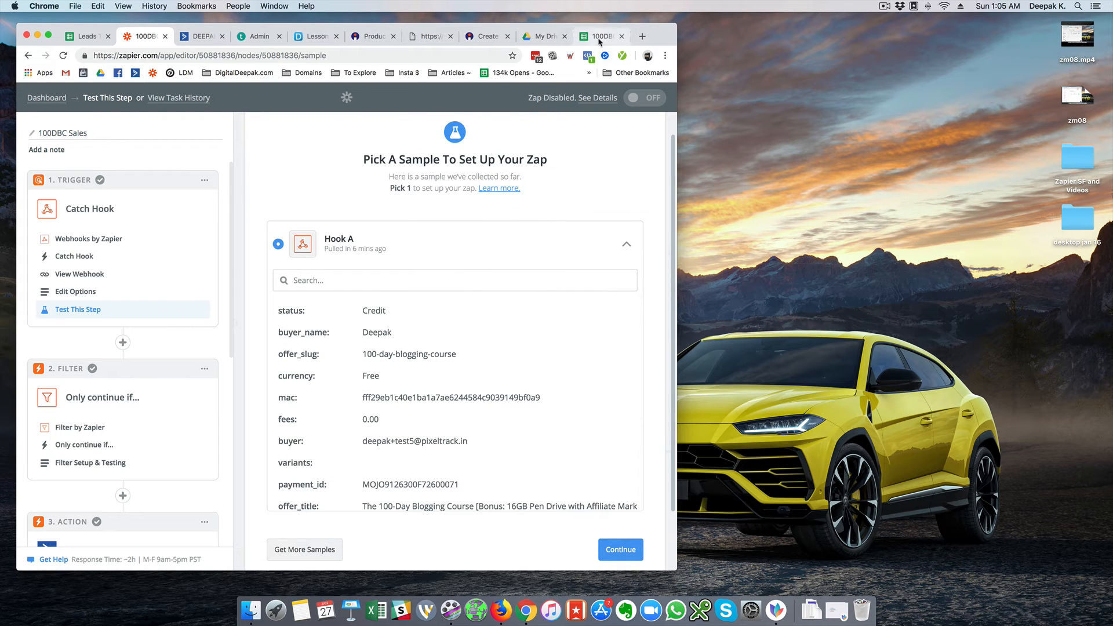
text(Dis)
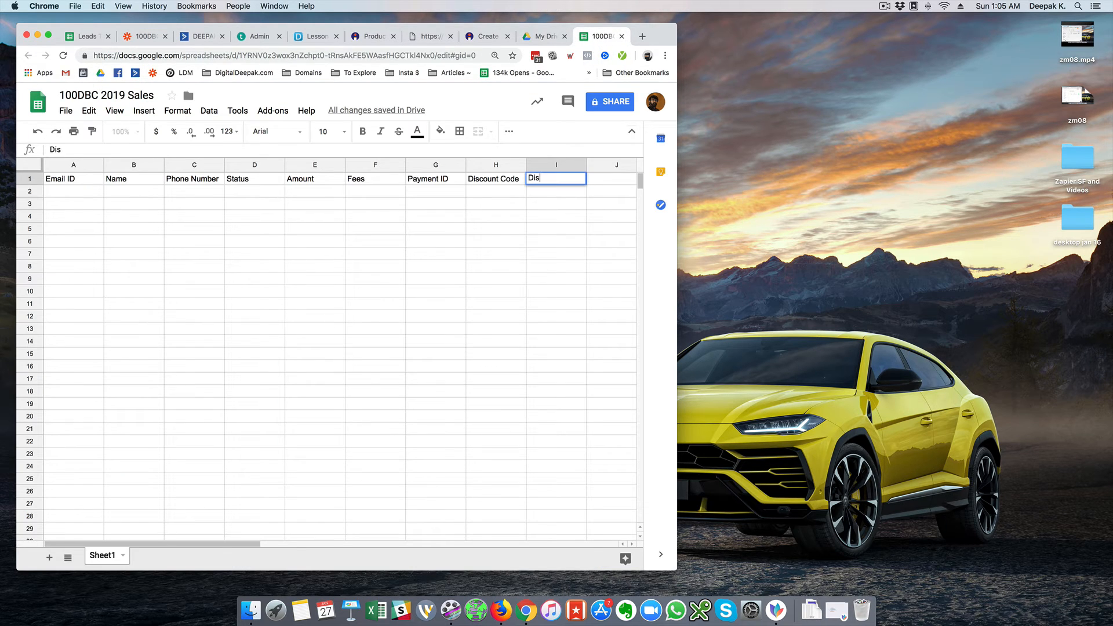
text(count Amount)
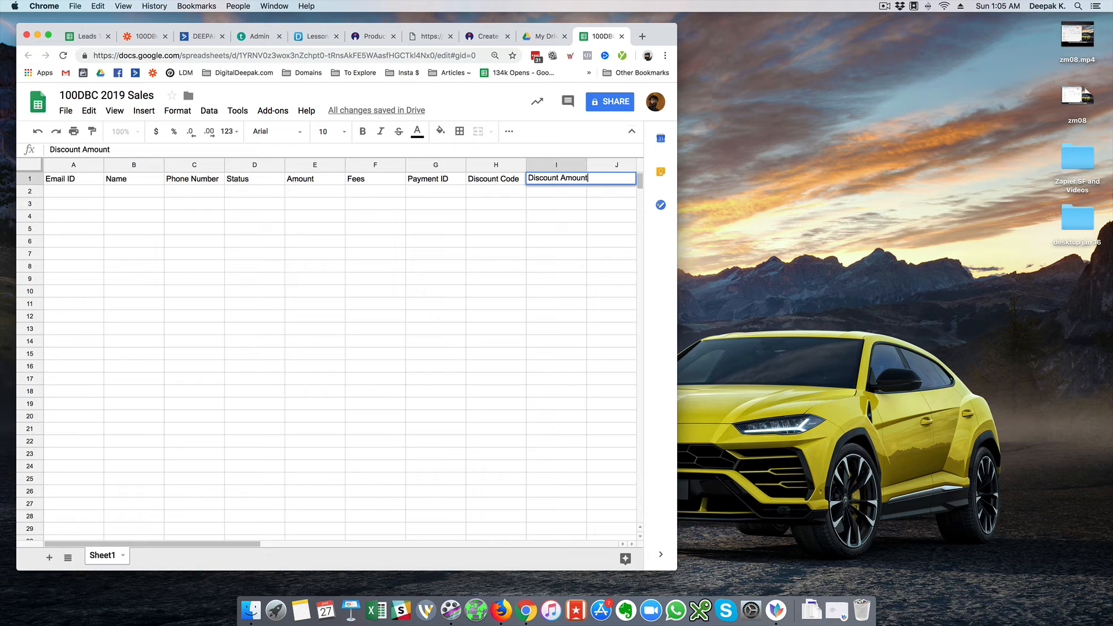
click(520, 253)
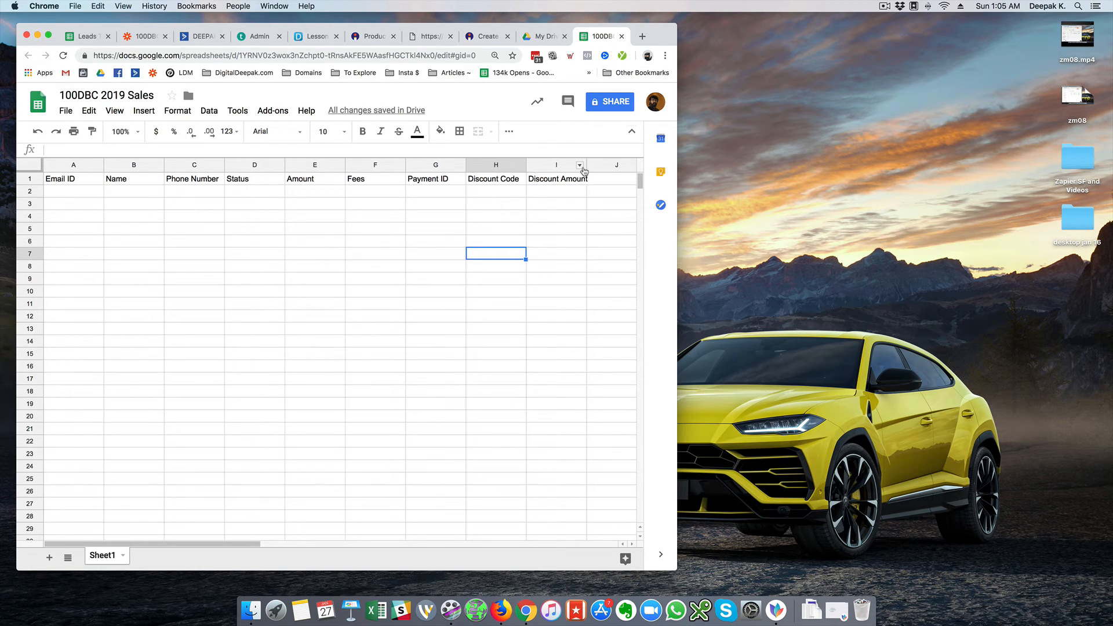
Widen column I to fit Discount Amount and freeze the header row
drag(585, 165, 599, 164)
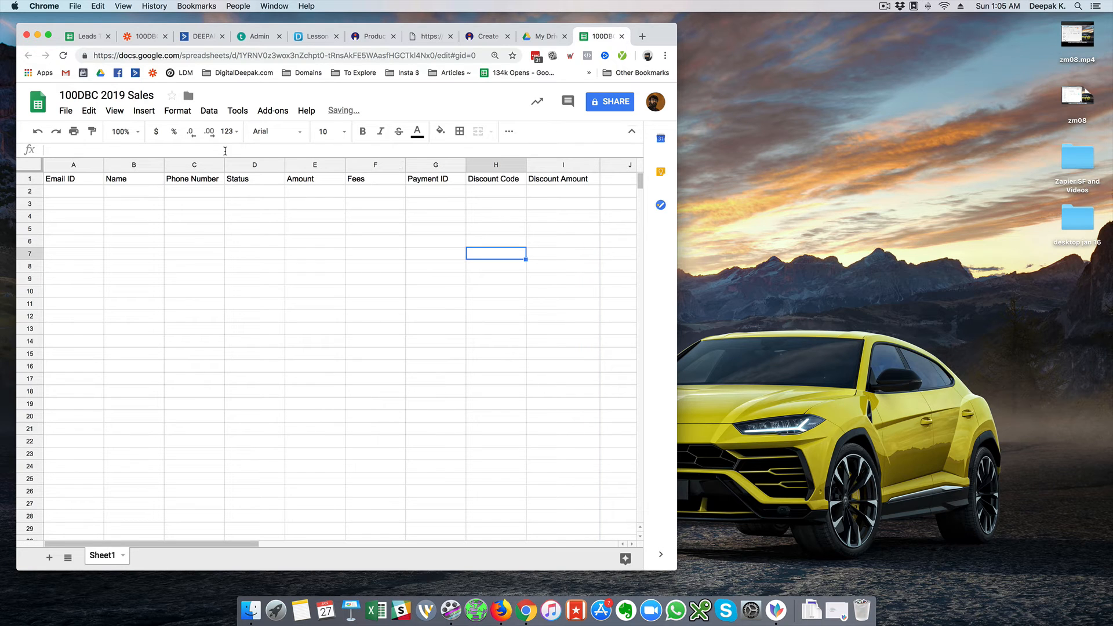
click(114, 110)
mouse_move(202, 131)
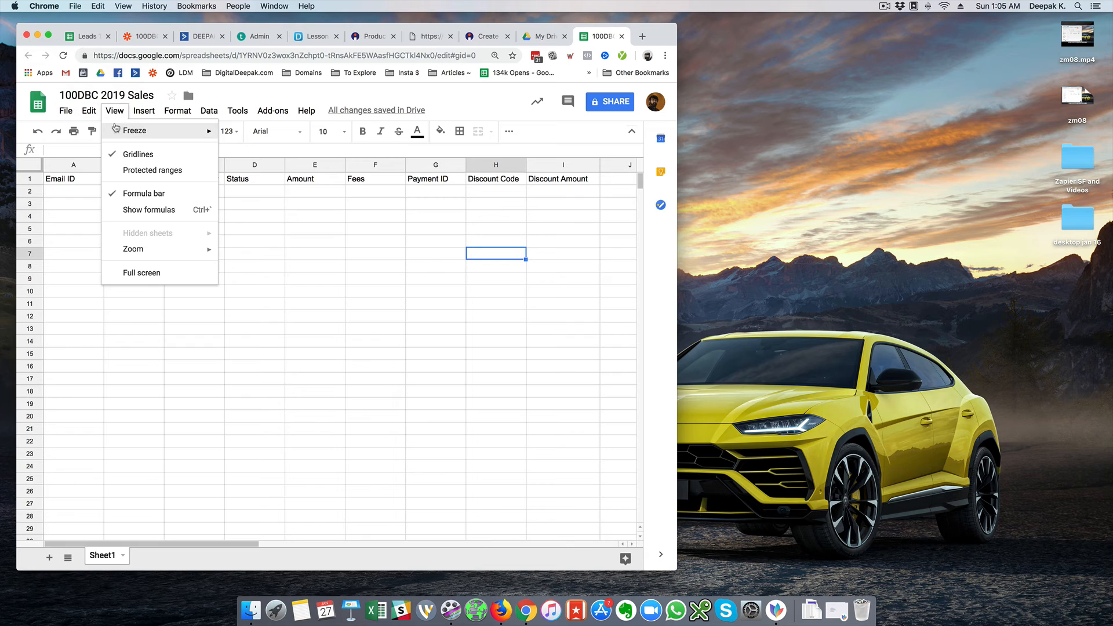
mouse_move(116, 130)
click(244, 148)
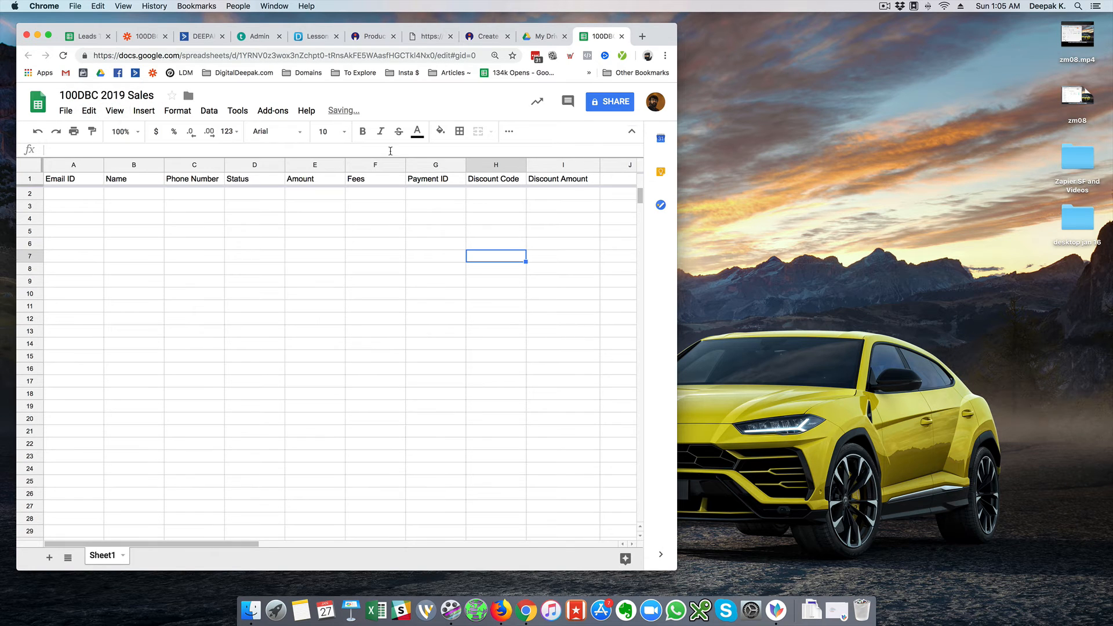
Give the whole header row a light green fill
click(35, 178)
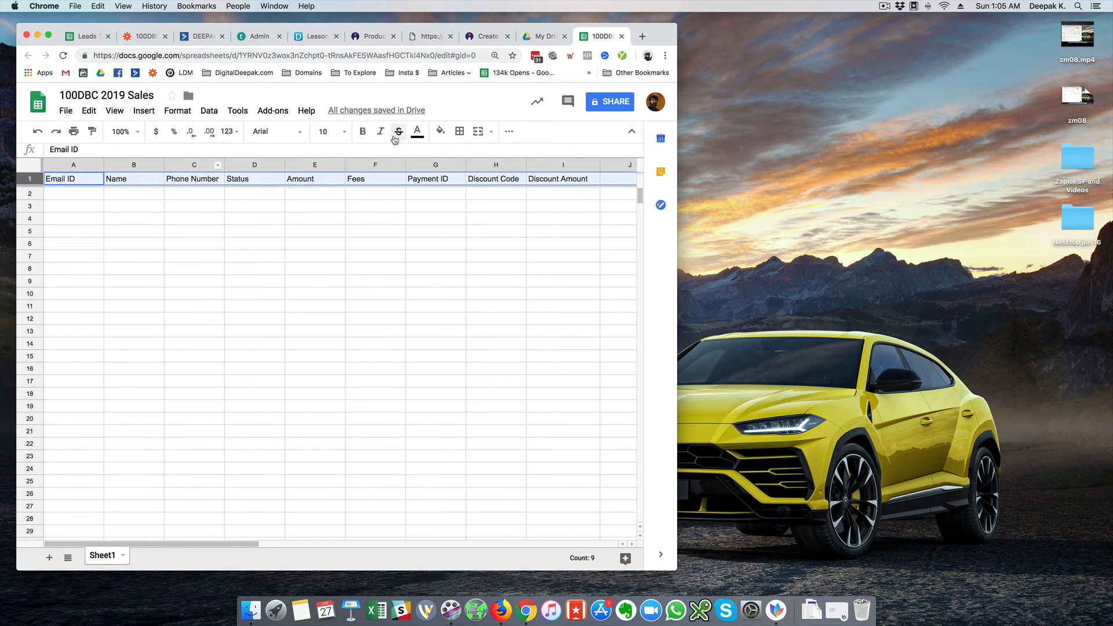
click(440, 131)
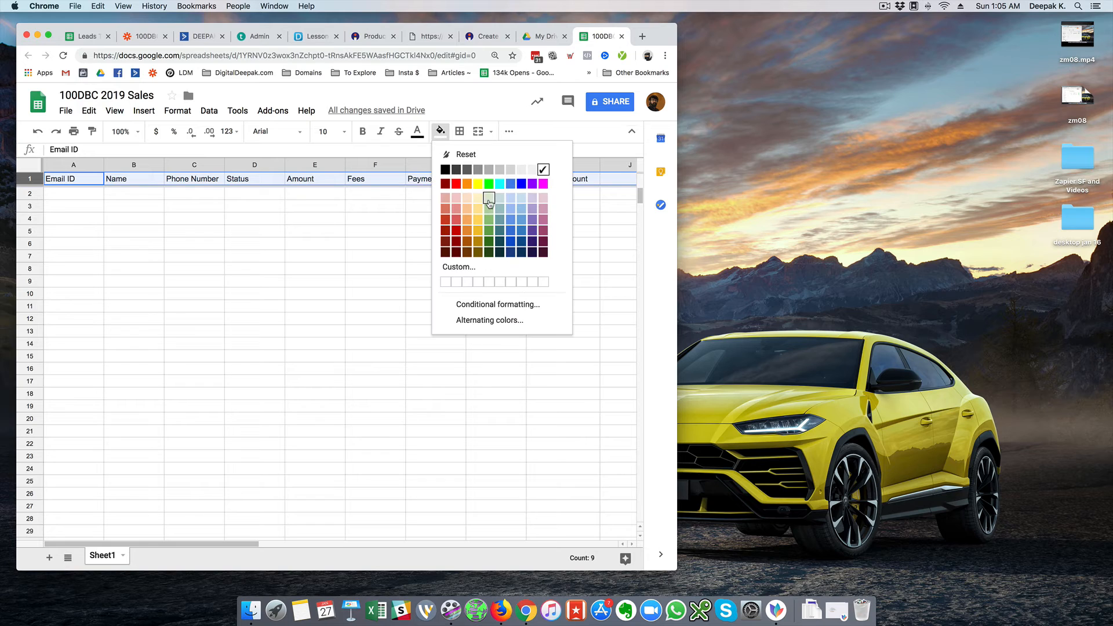
click(489, 201)
click(172, 232)
click(84, 194)
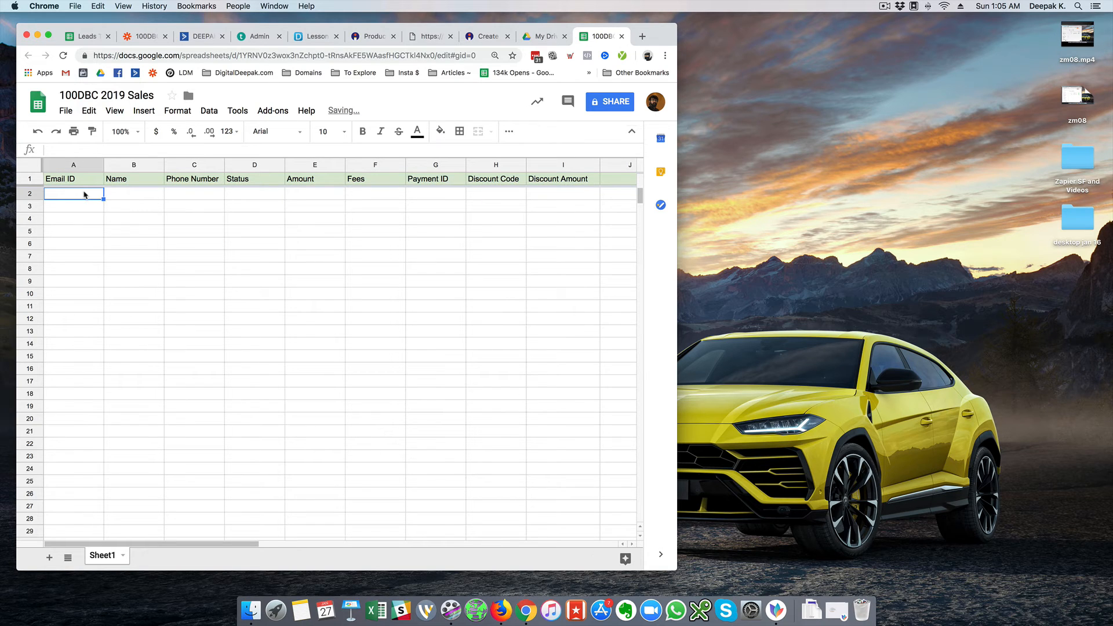
Connect the Zapier spreadsheet-row action to the Google Sheets account and continue
click(140, 37)
scroll(128, 370, down, 6)
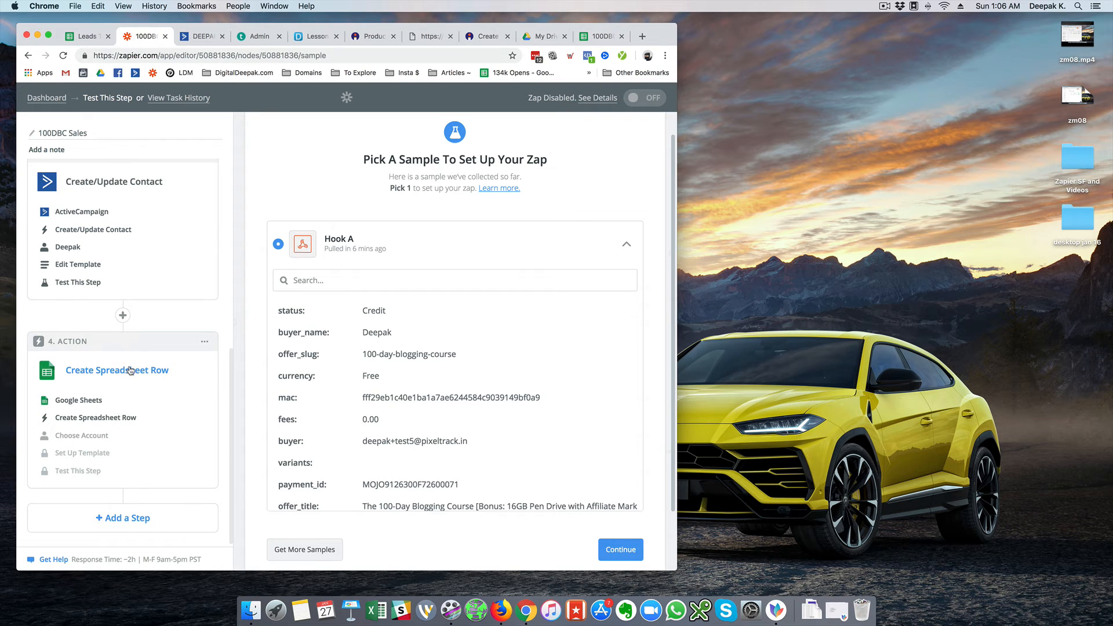
click(129, 436)
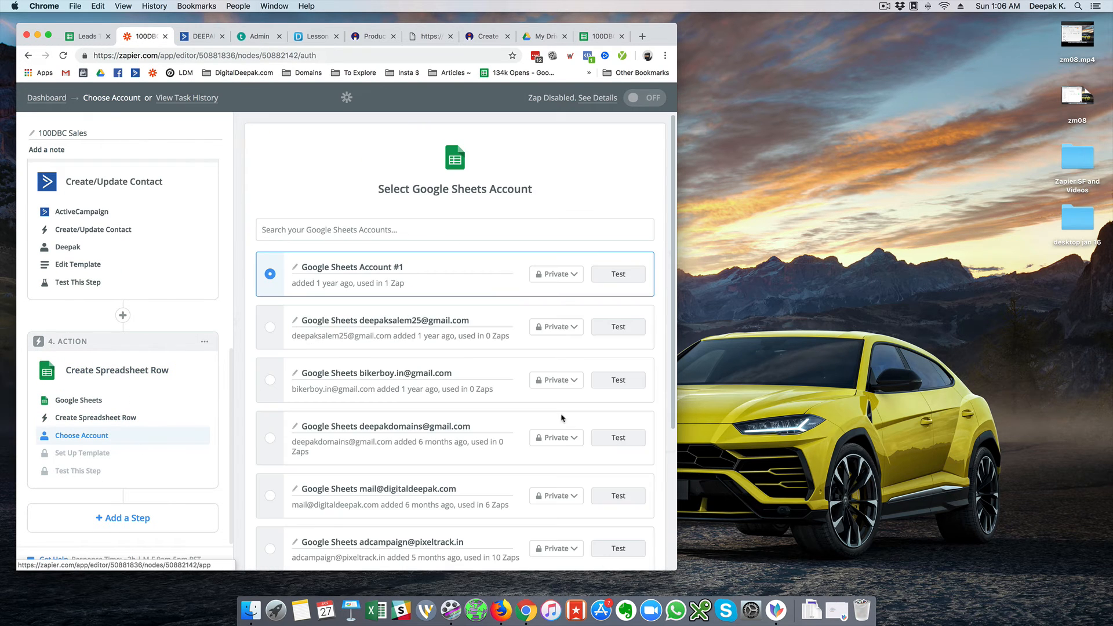
scroll(565, 394, down, 5)
click(269, 398)
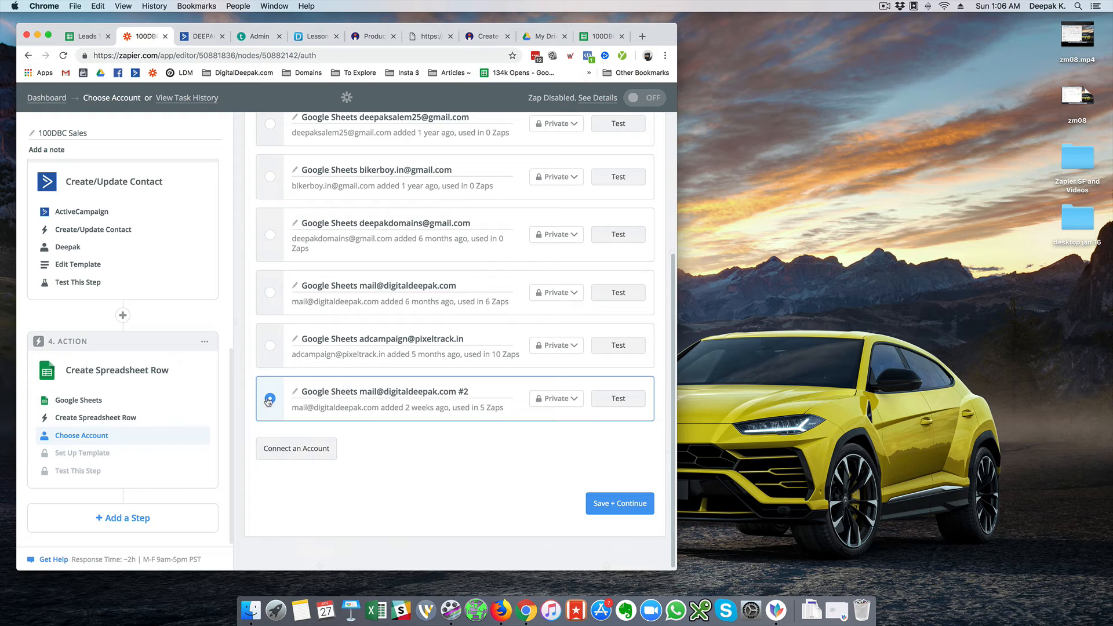
click(628, 504)
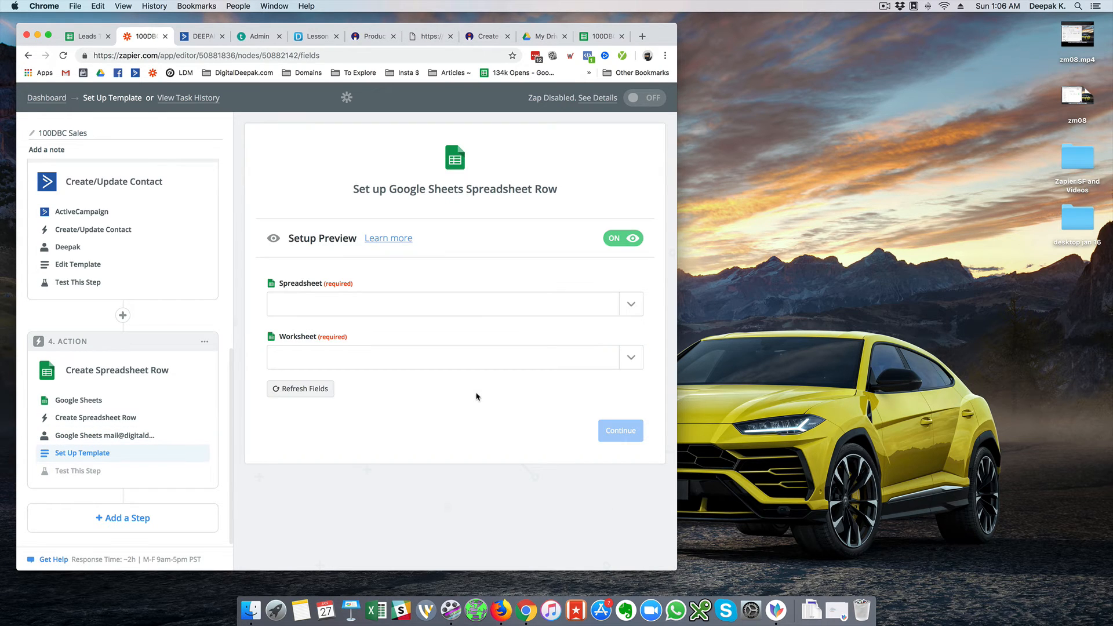
Target the 100DBC 2019 Sales spreadsheet and its Sheet1 worksheet
click(508, 307)
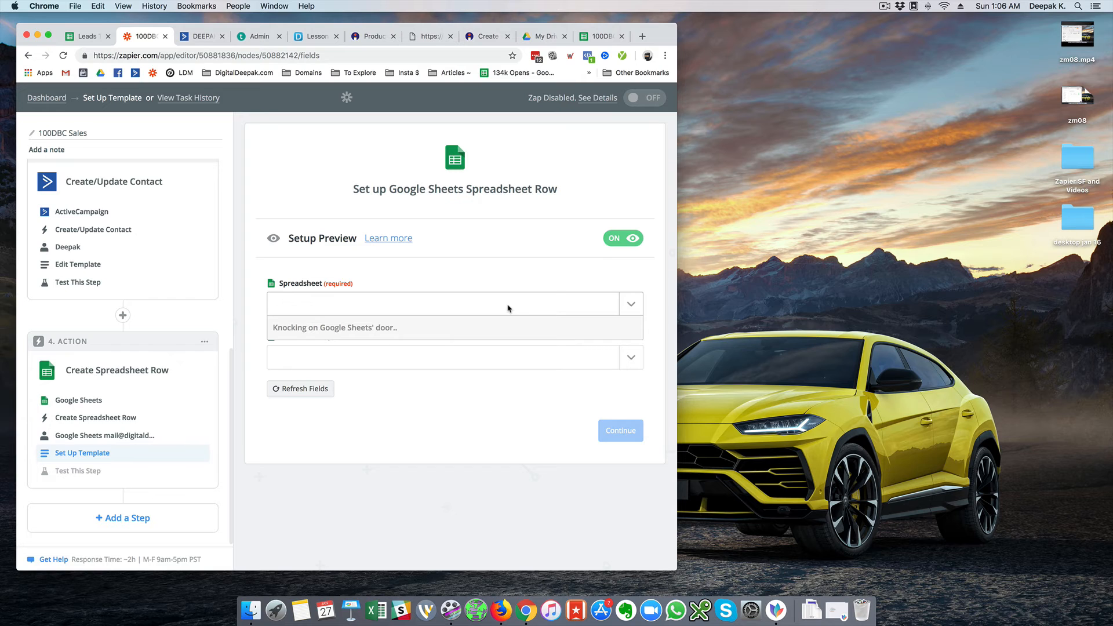
click(291, 349)
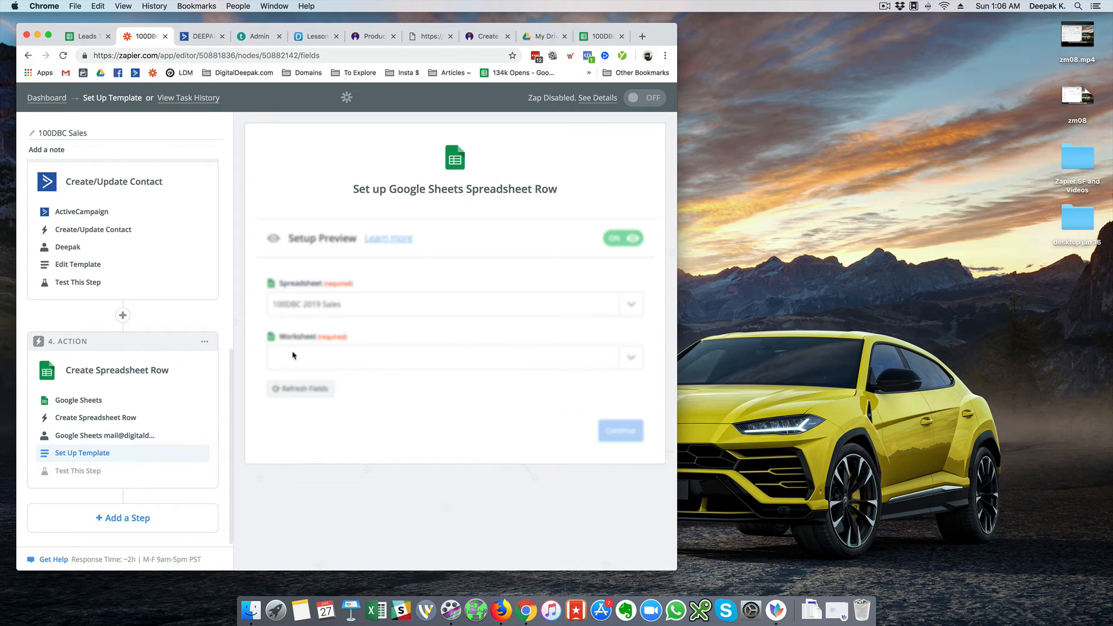
click(439, 363)
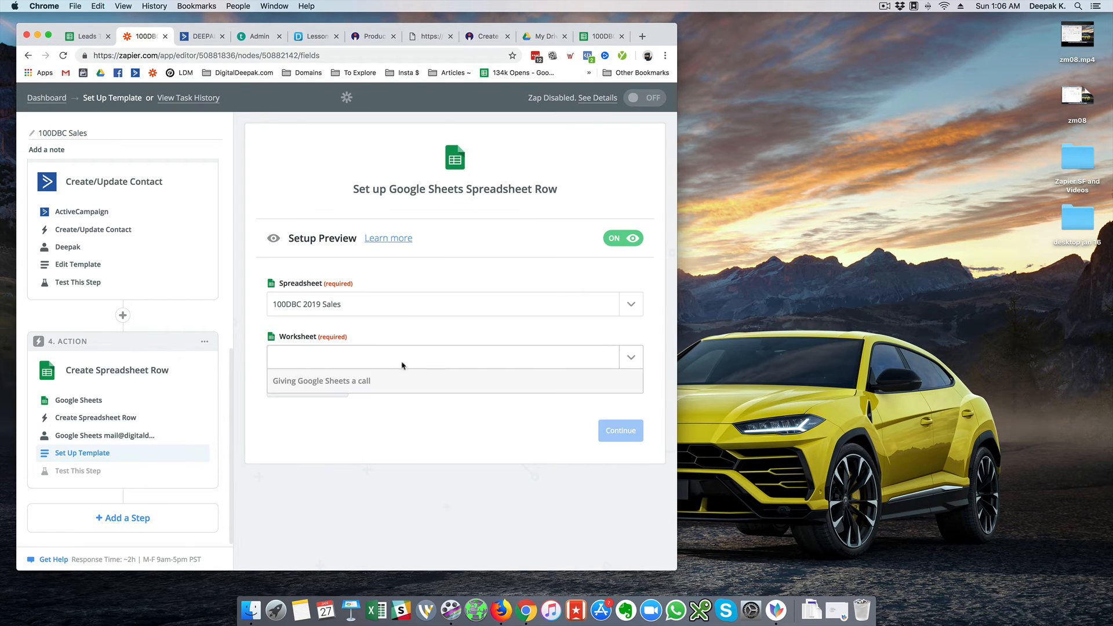
click(298, 402)
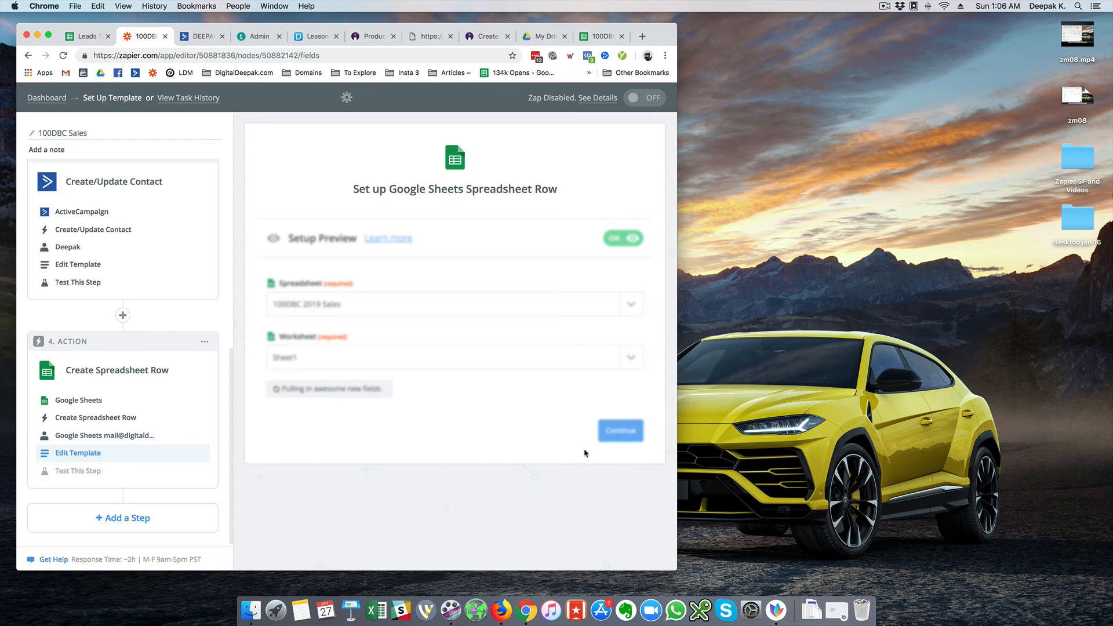
scroll(496, 423, down, 5)
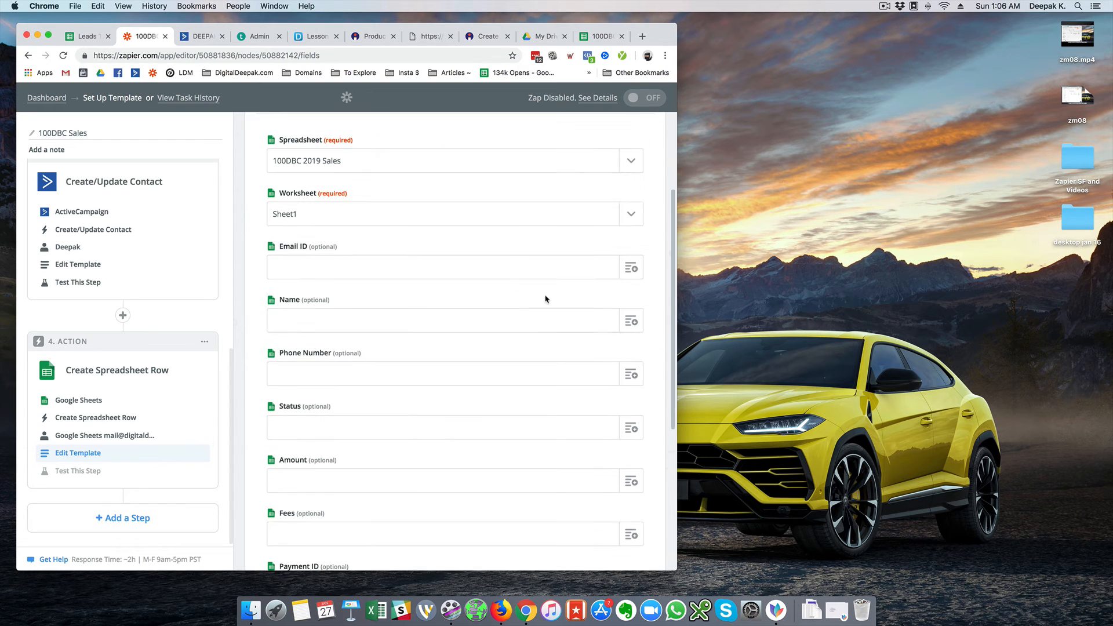
Map the Catch Hook buyer's email into the Email ID field
click(553, 277)
click(630, 267)
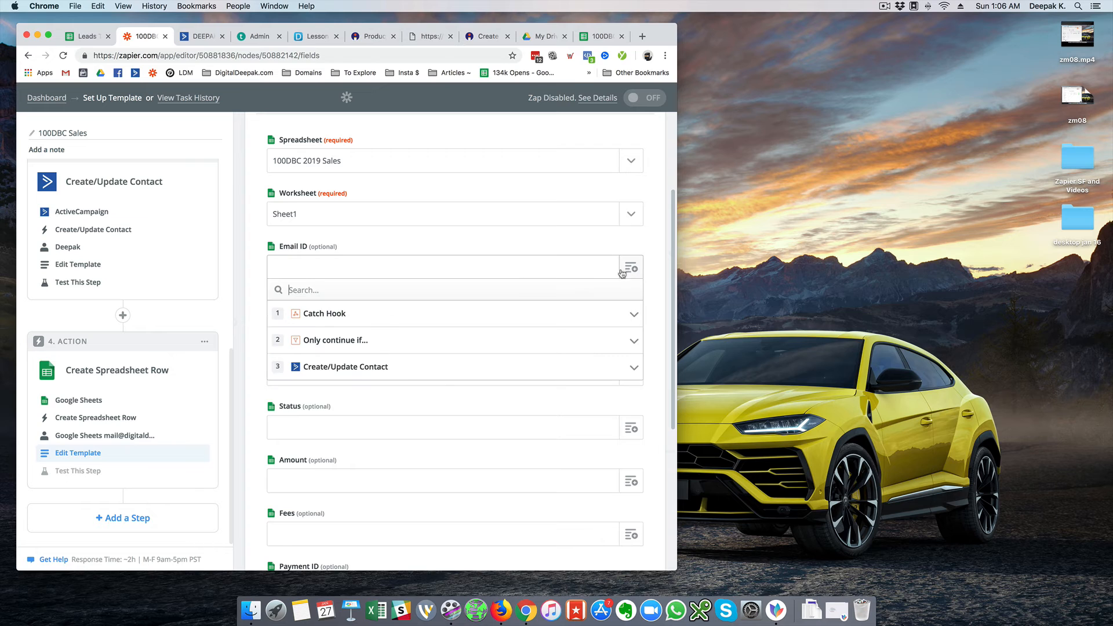
click(392, 322)
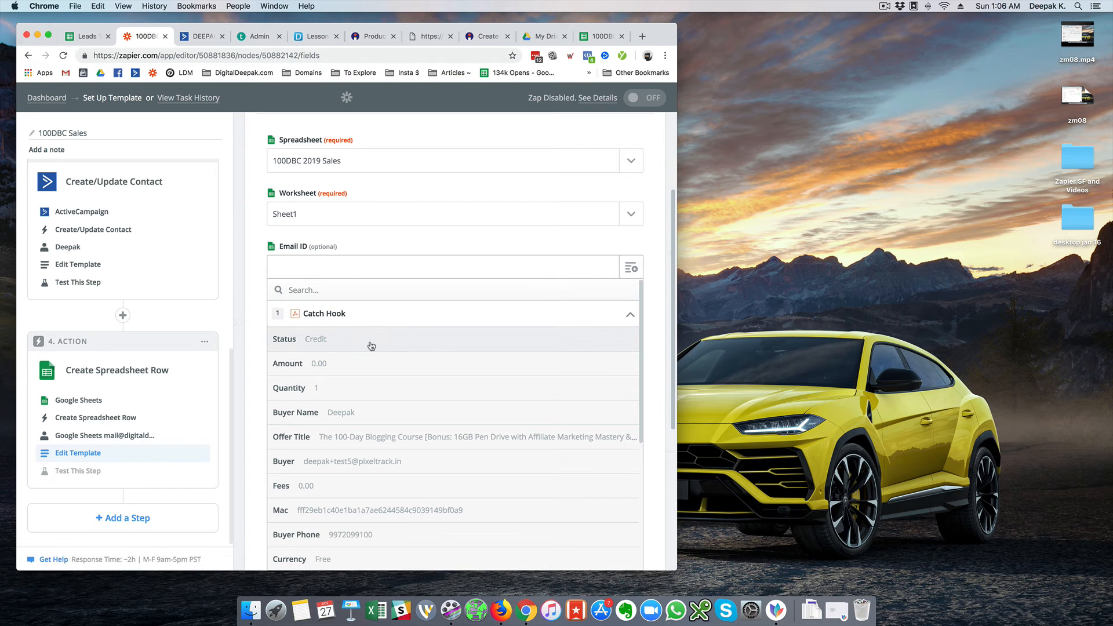
scroll(367, 365, down, 3)
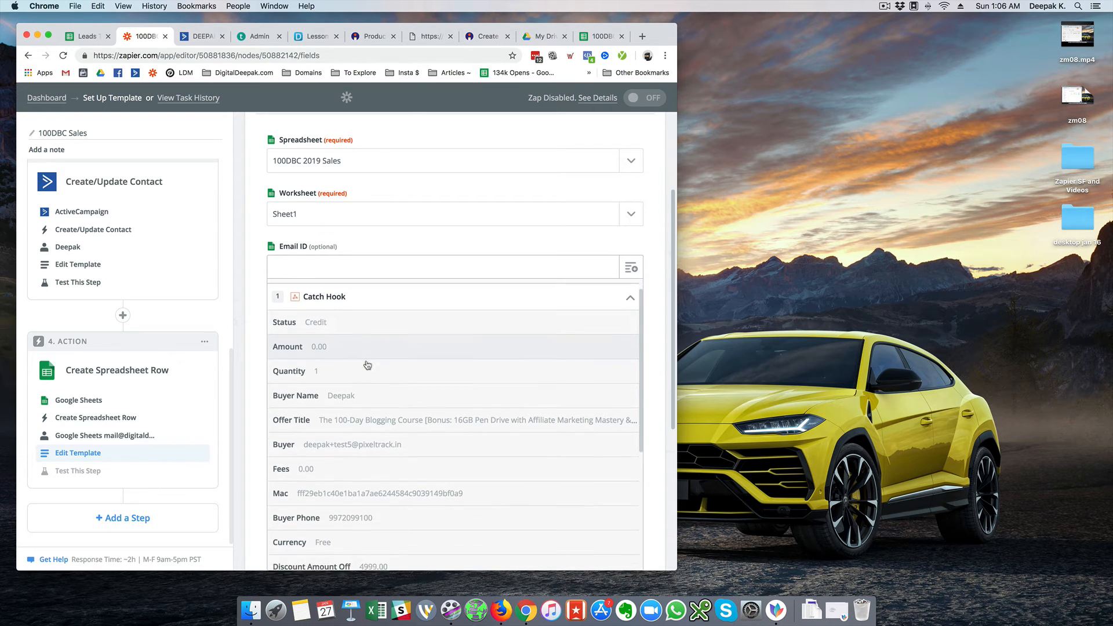
scroll(367, 365, down, 1)
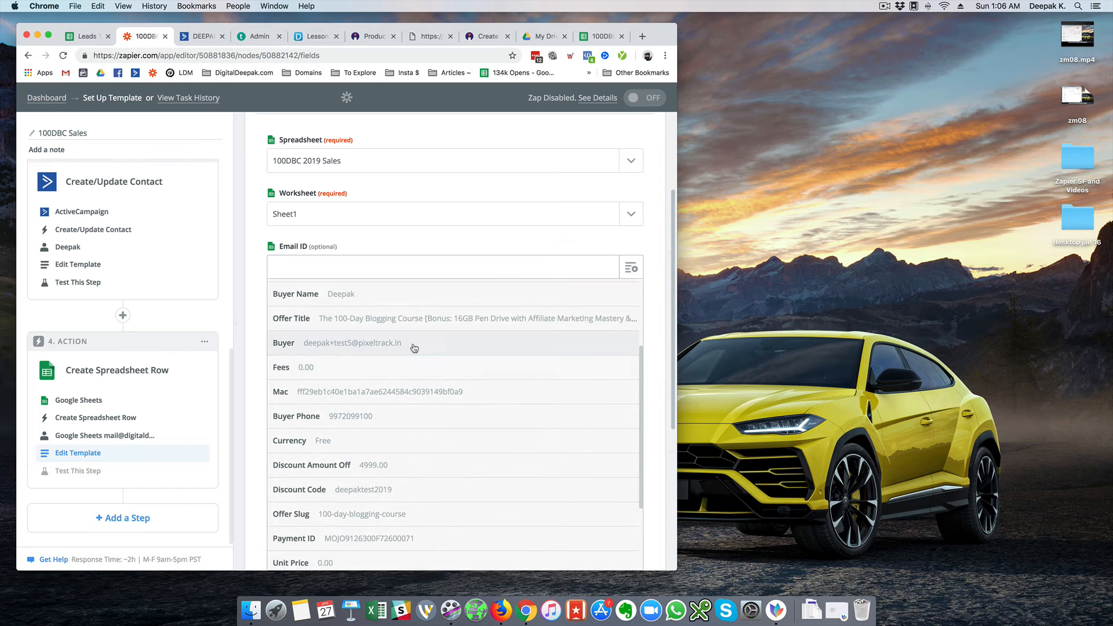
click(412, 345)
Map Catch Hook Buyer Name into the Name field
click(490, 325)
click(631, 321)
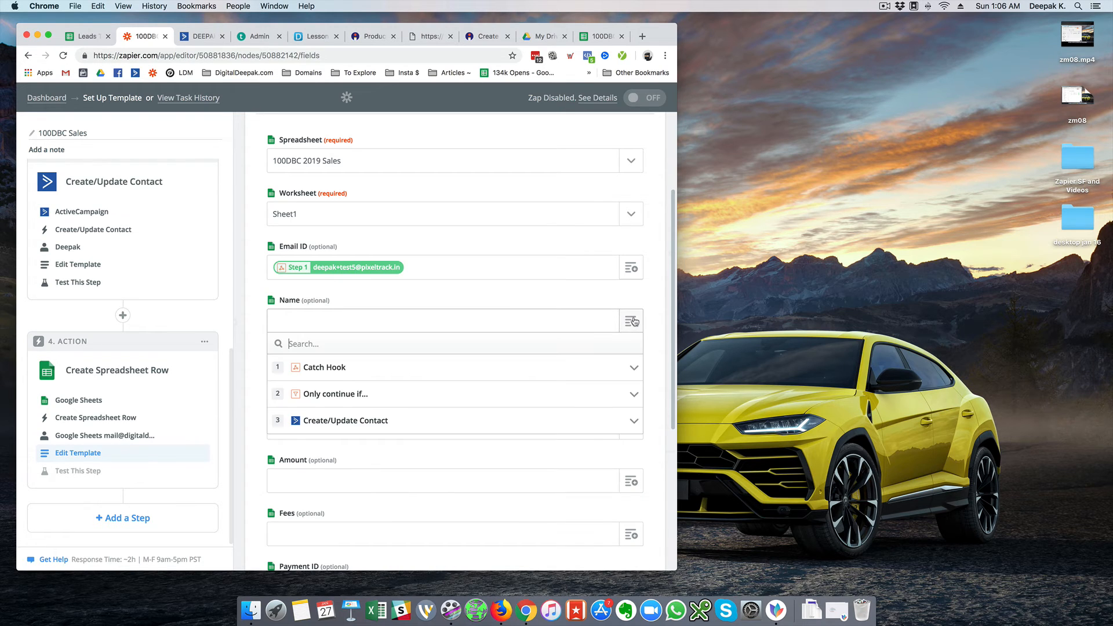
click(360, 377)
scroll(361, 380, down, 1)
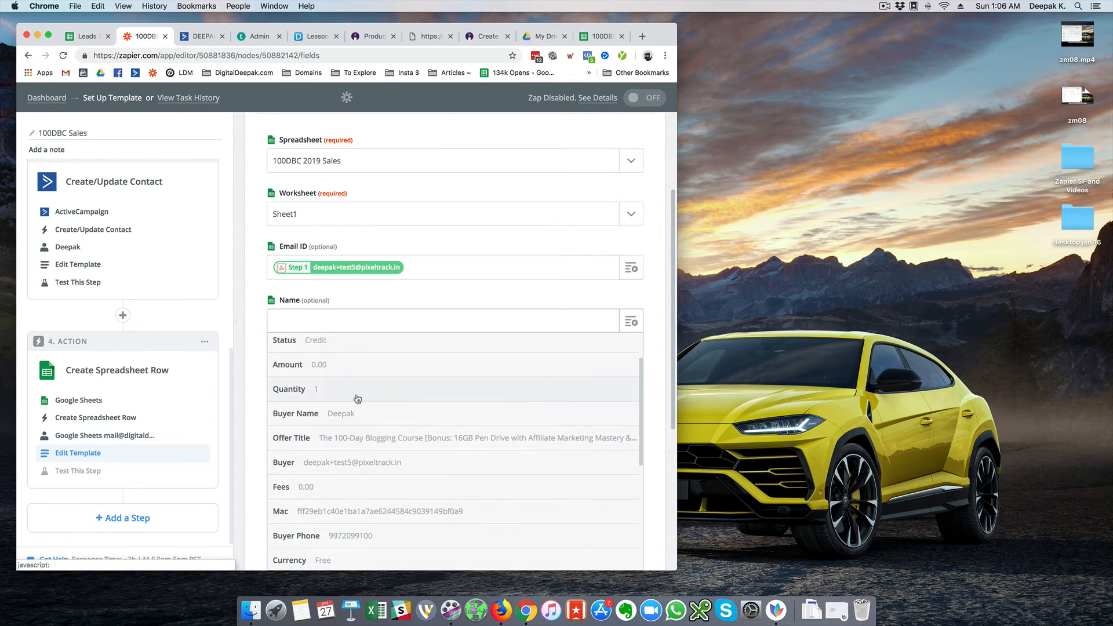
click(351, 417)
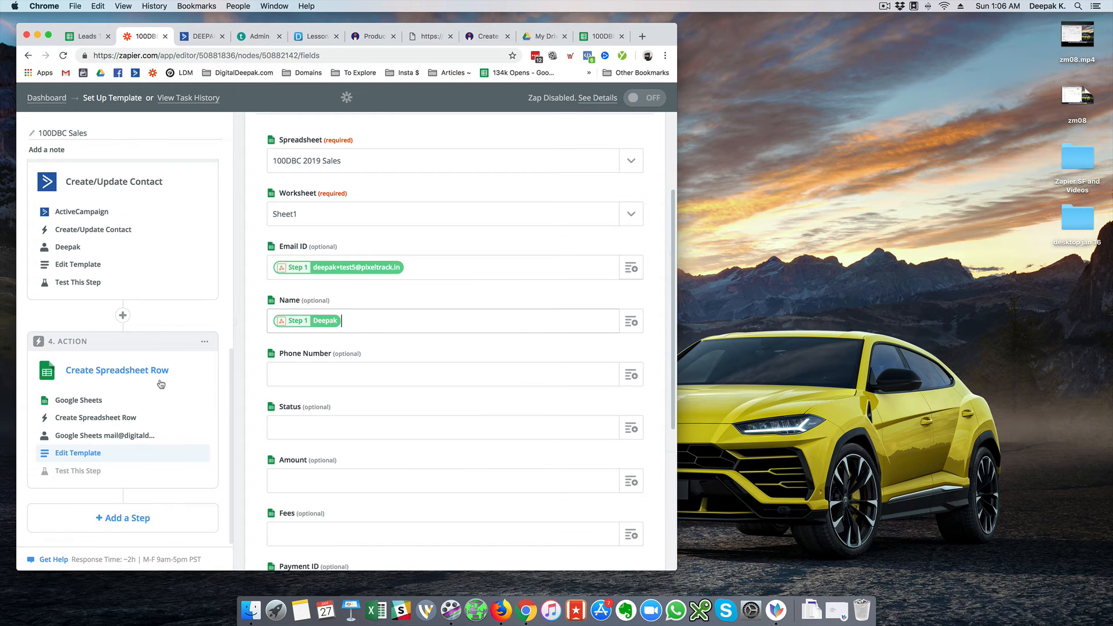
scroll(186, 348, up, 4)
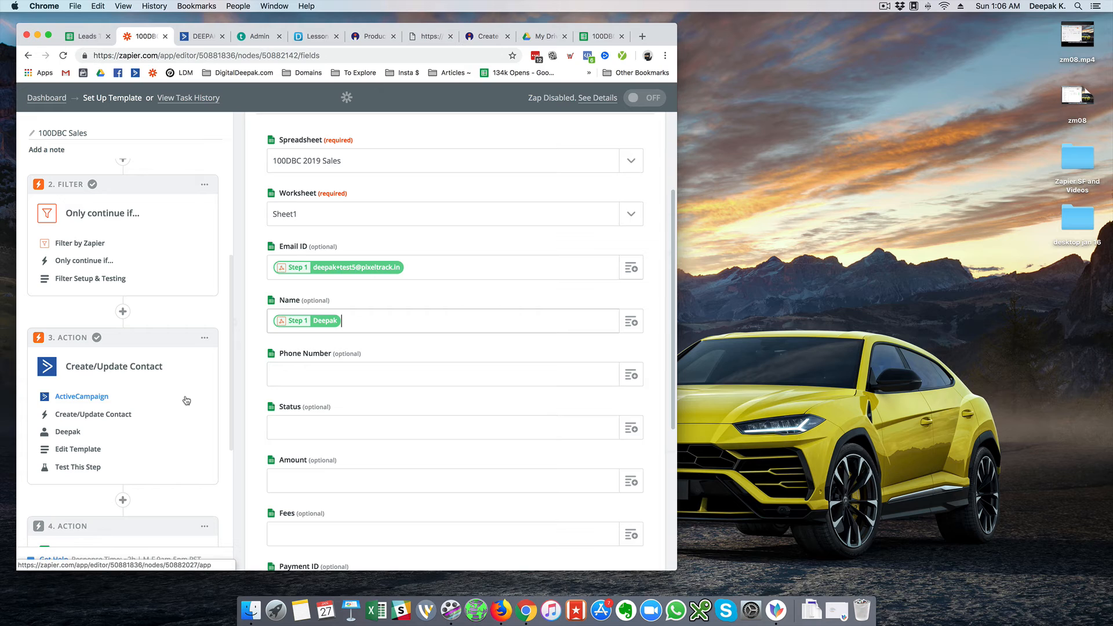
scroll(209, 371, down, 2)
scroll(210, 371, down, 4)
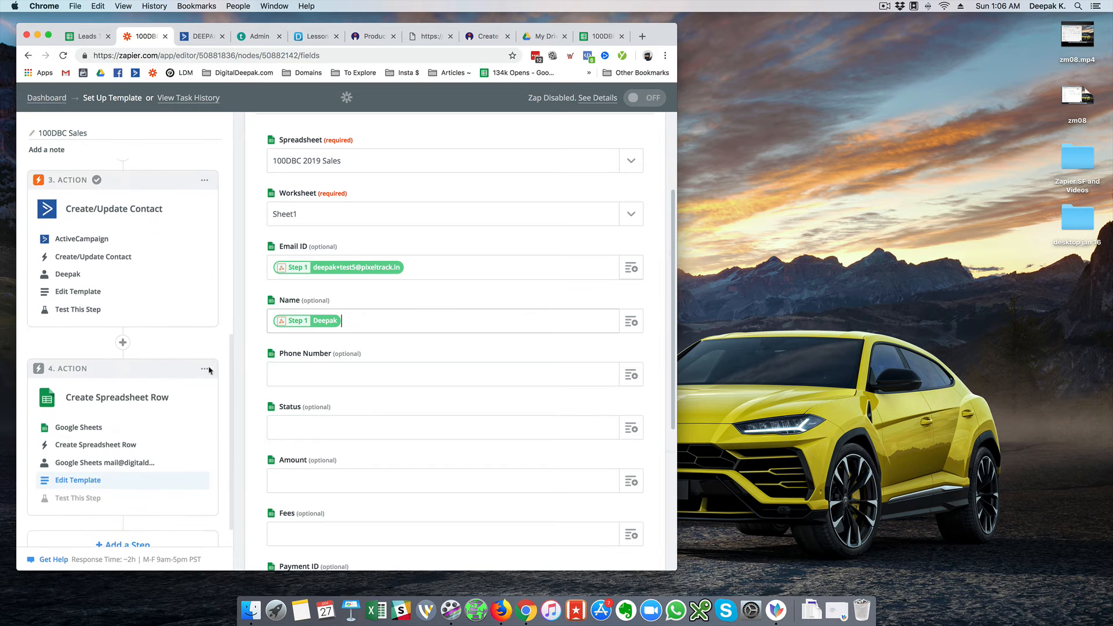
Map the Catch Hook Buyer Phone into the Phone Number field
click(365, 376)
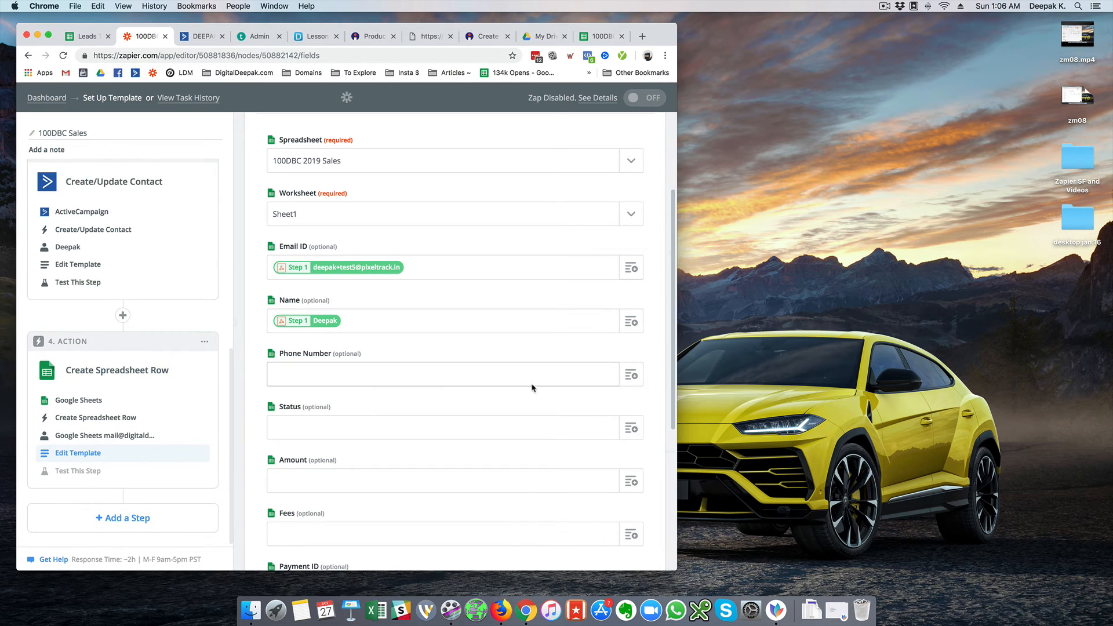
click(630, 376)
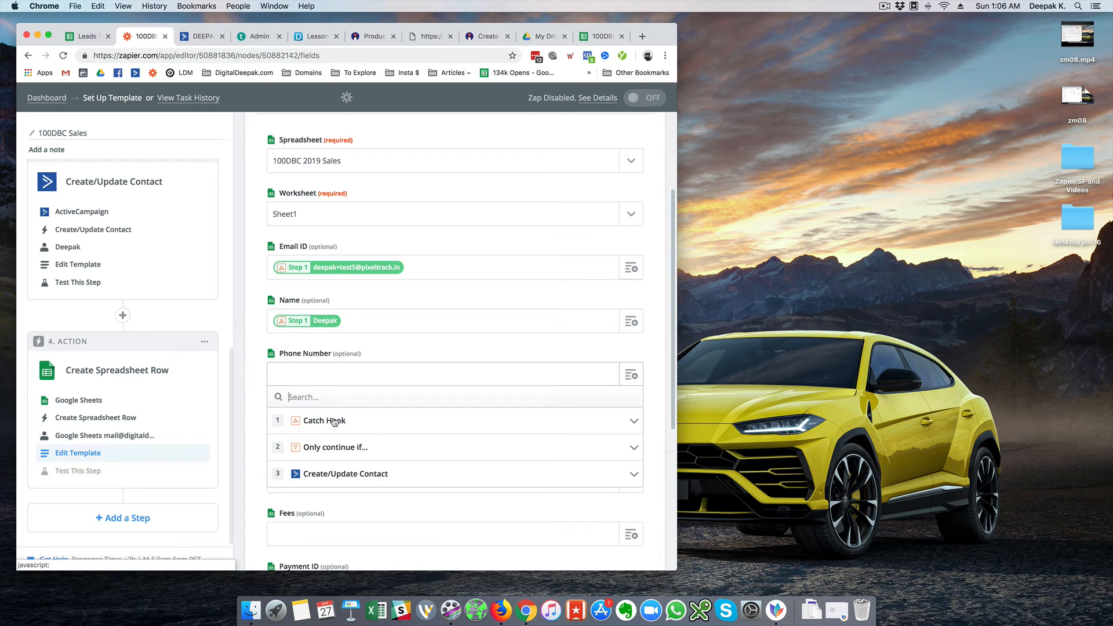
click(334, 420)
scroll(323, 464, down, 10)
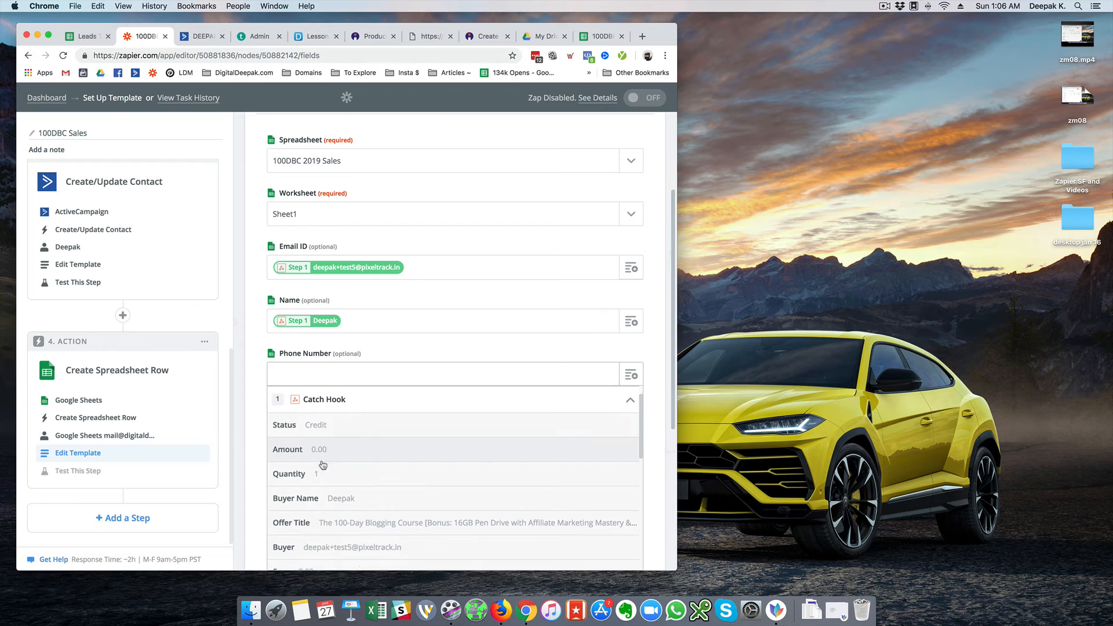
scroll(335, 427, up, 1)
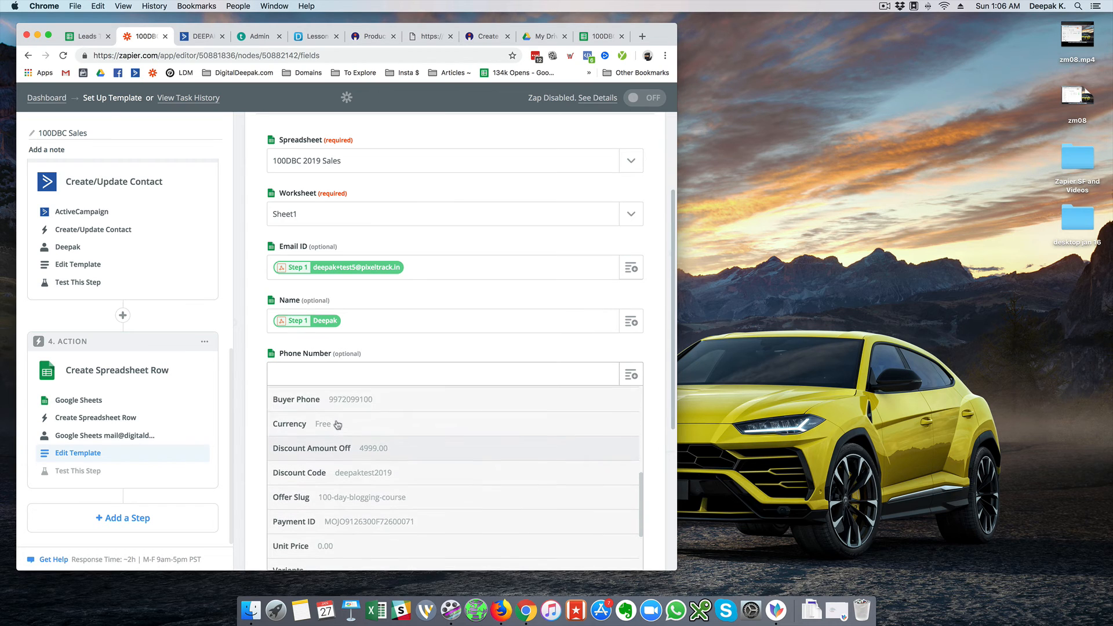
click(325, 400)
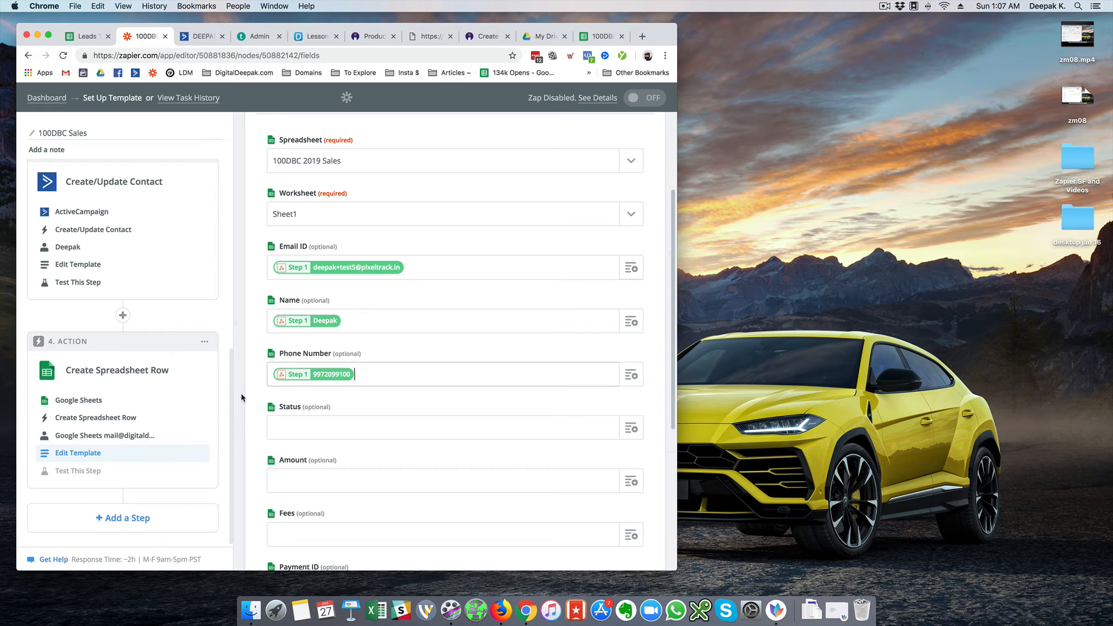
scroll(241, 421, down, 1)
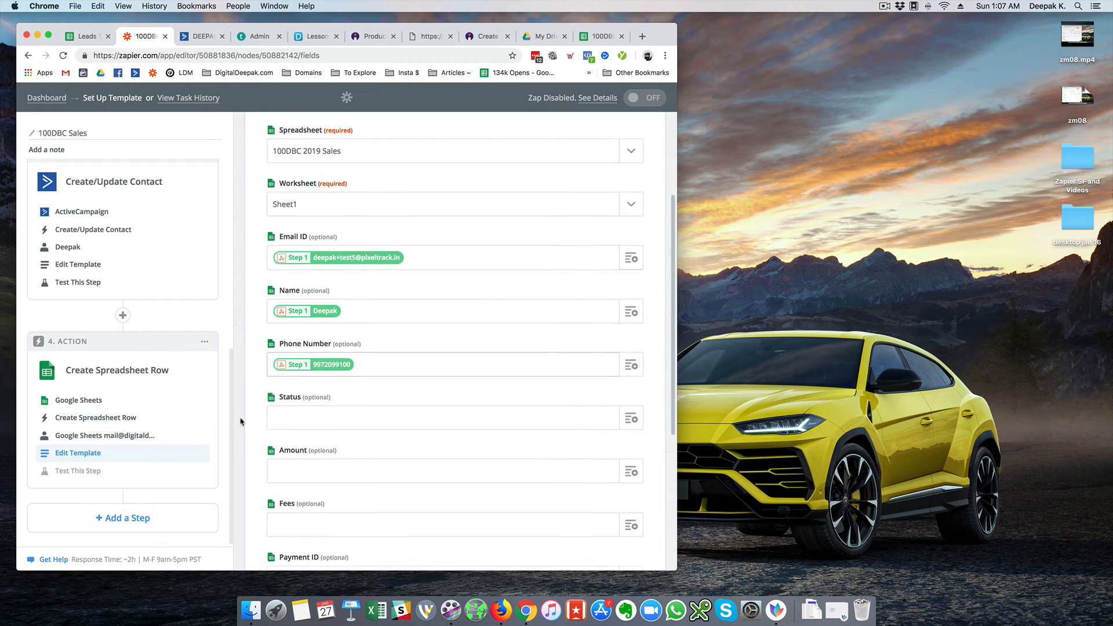
scroll(240, 422, down, 1)
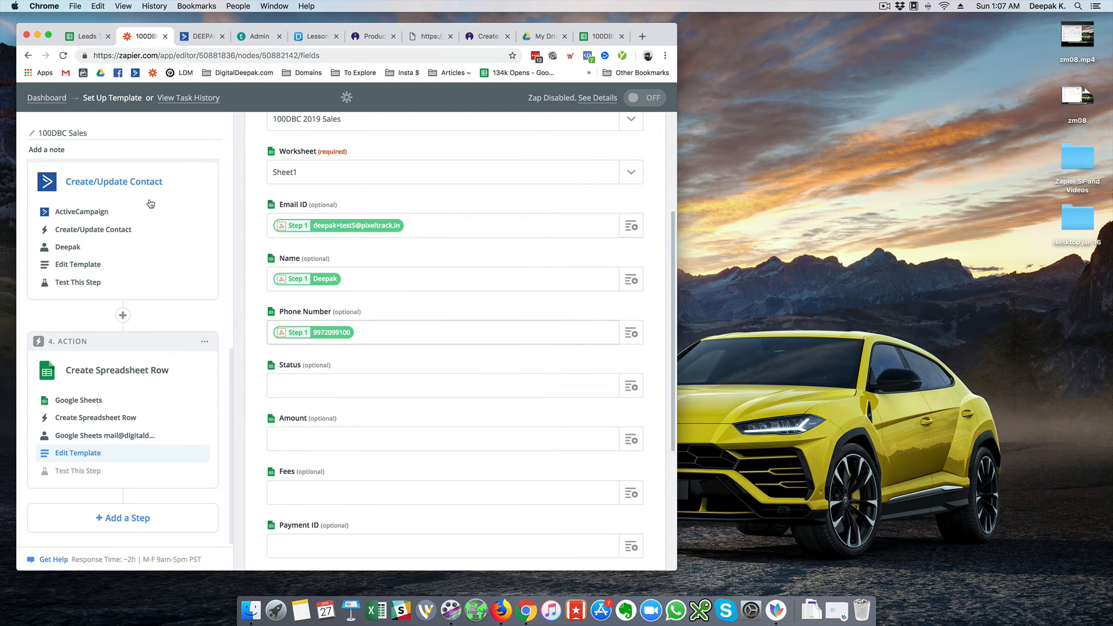
Map the webhook Status value (Credit) into the Status field
click(372, 391)
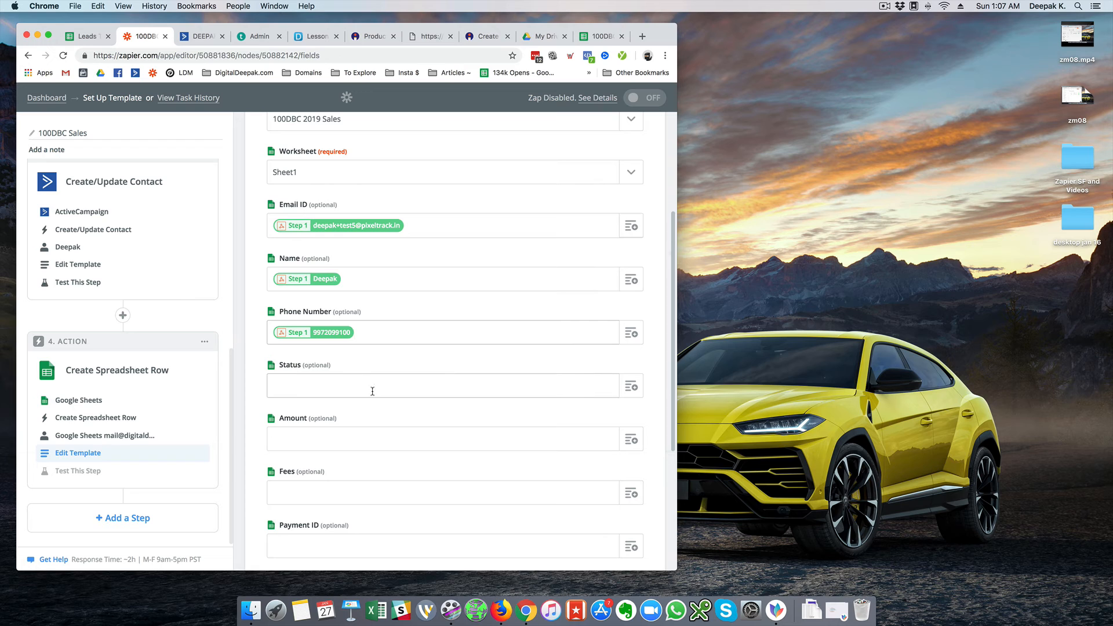
click(428, 383)
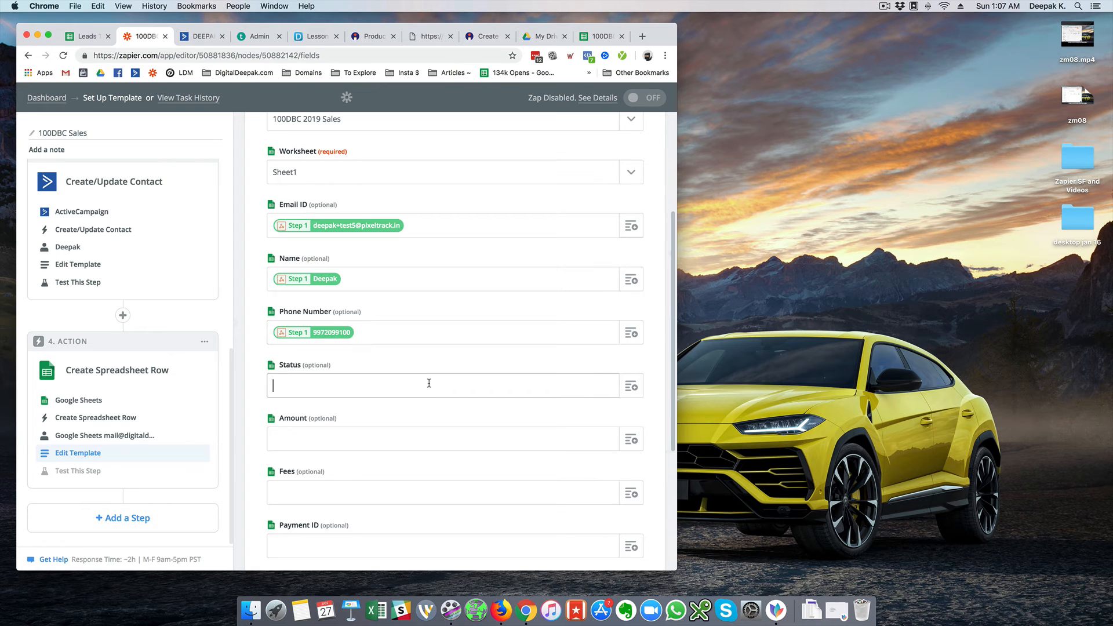
click(631, 394)
click(325, 434)
scroll(319, 439, down, 1)
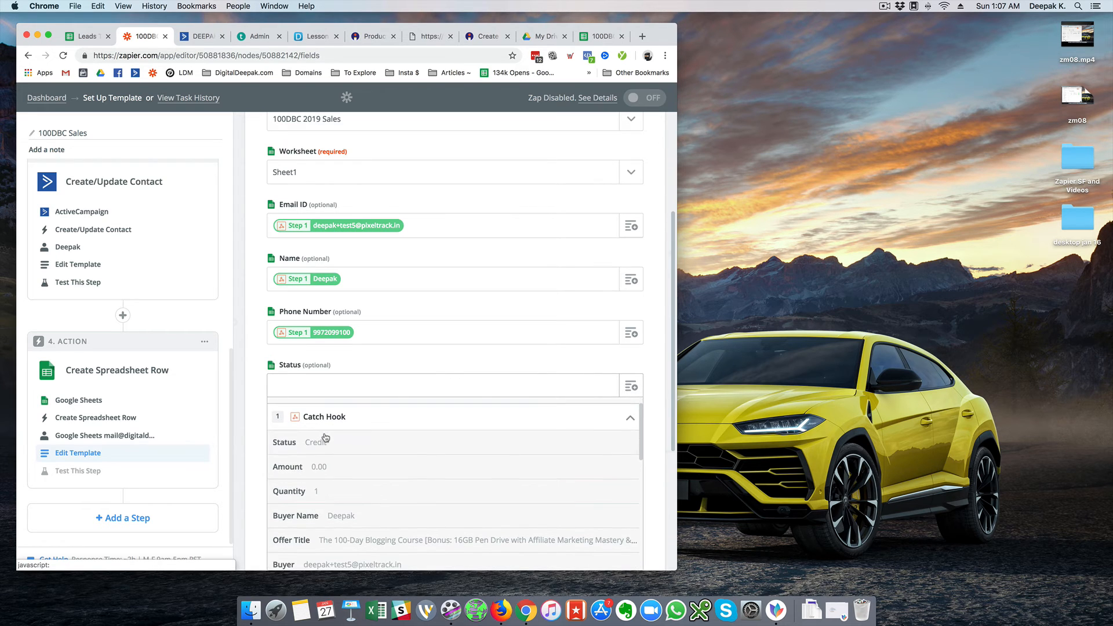
click(319, 443)
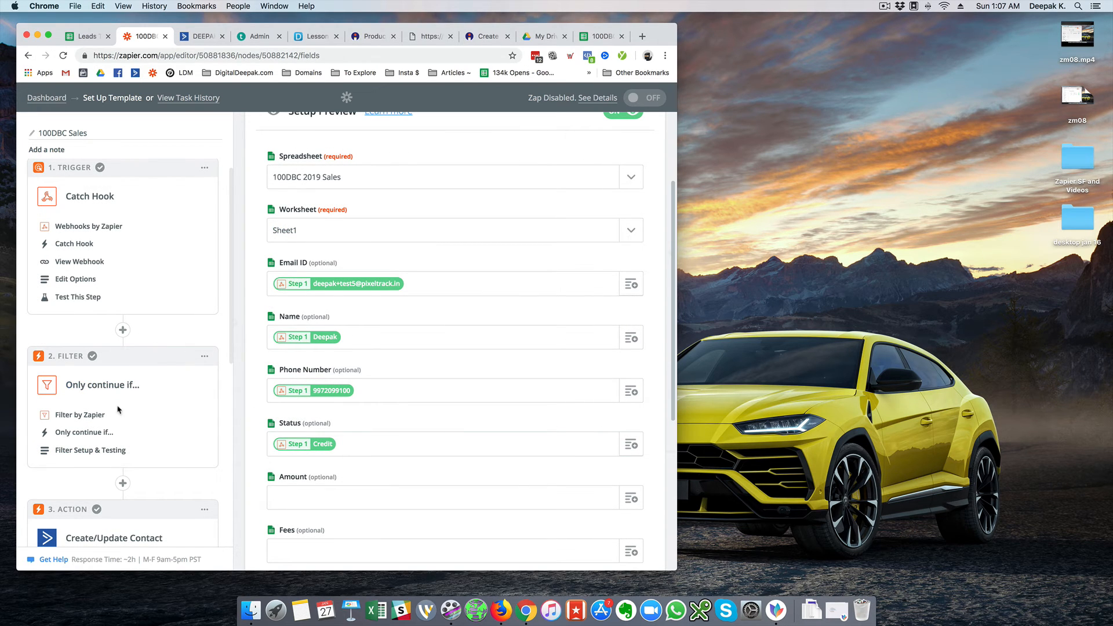
scroll(180, 395, down, 10)
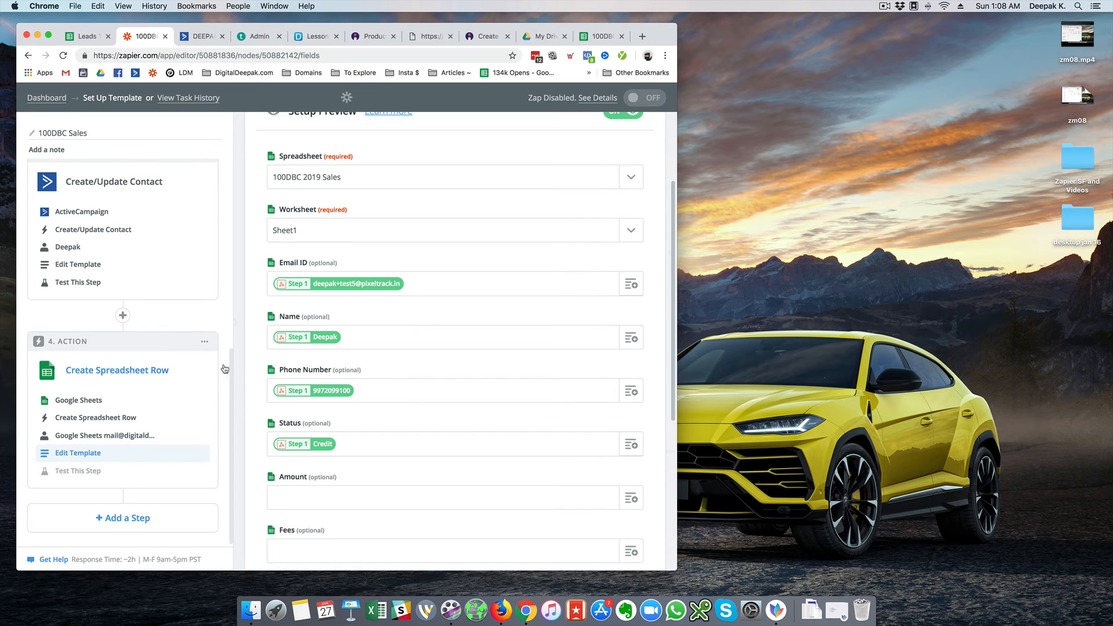
scroll(239, 389, down, 5)
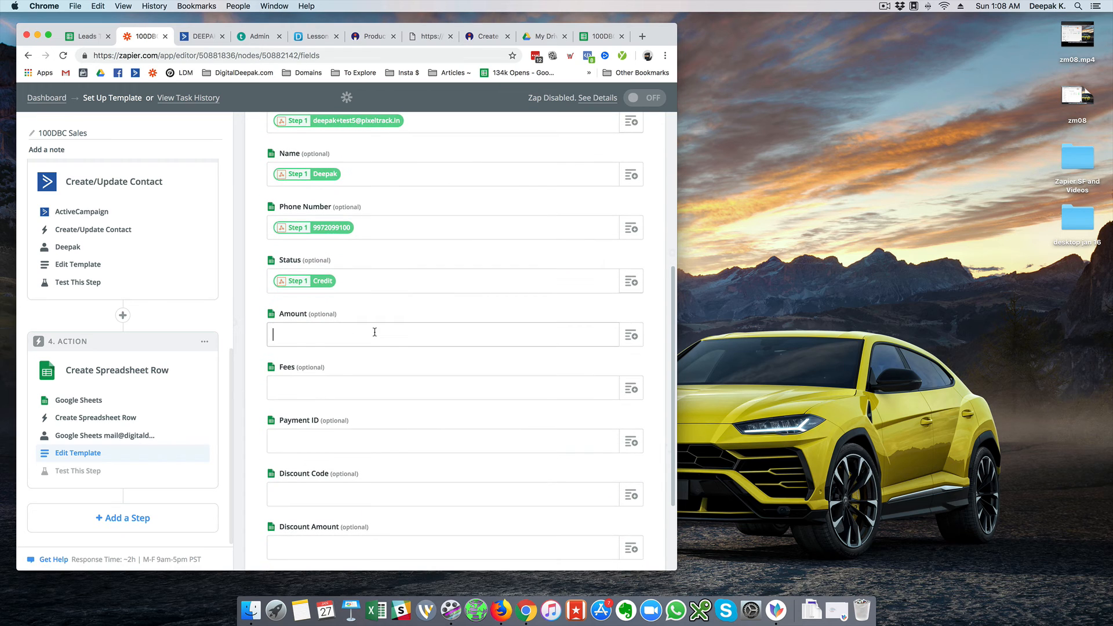
Map webhook Amount and Fees (both 0.00) into the Amount and Fees fields
click(631, 335)
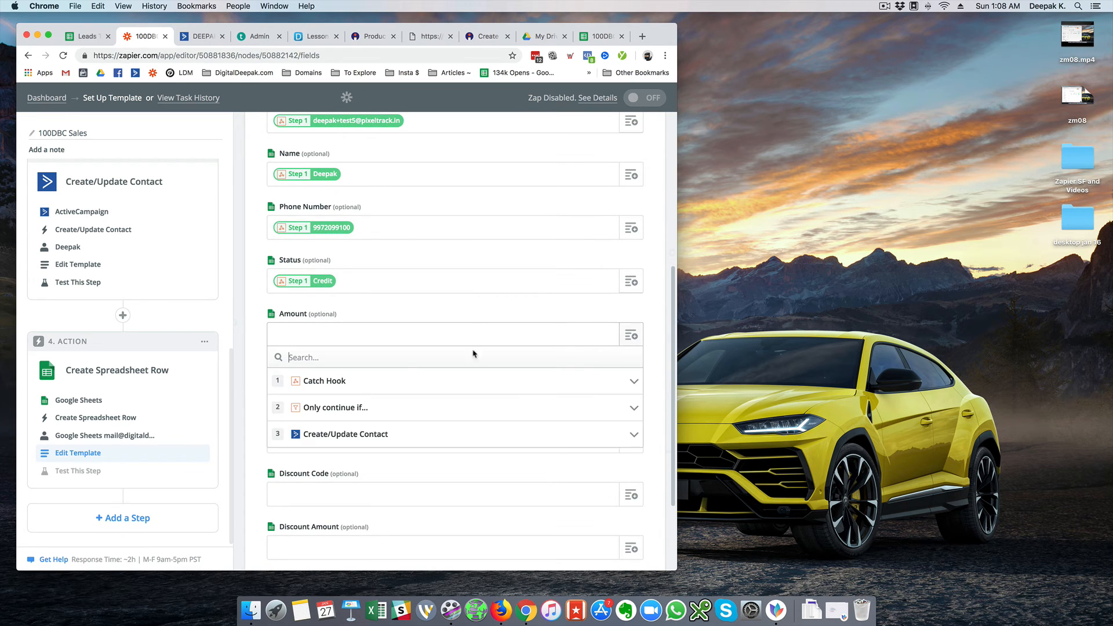
click(374, 386)
scroll(375, 386, down, 1)
click(374, 400)
scroll(373, 394, down, 2)
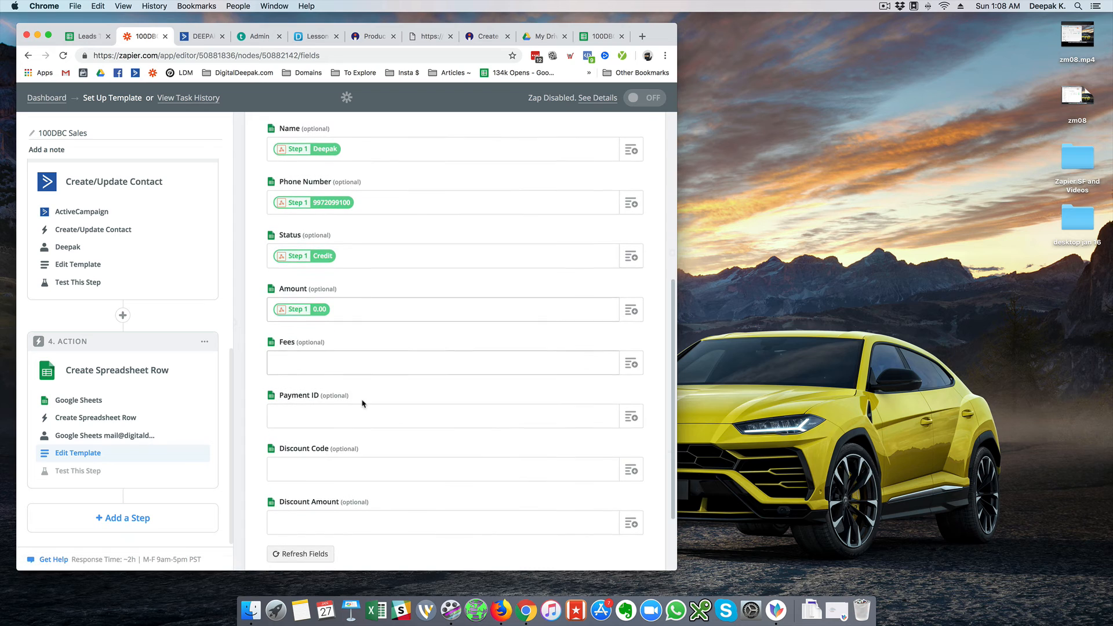
click(473, 325)
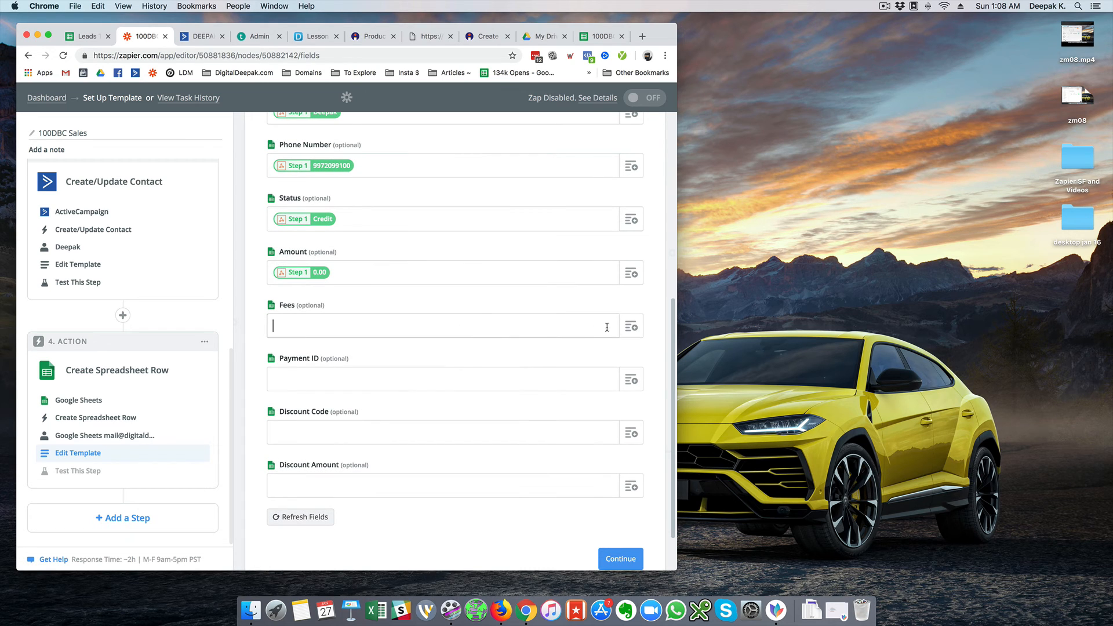
click(631, 326)
click(372, 379)
scroll(371, 378, down, 2)
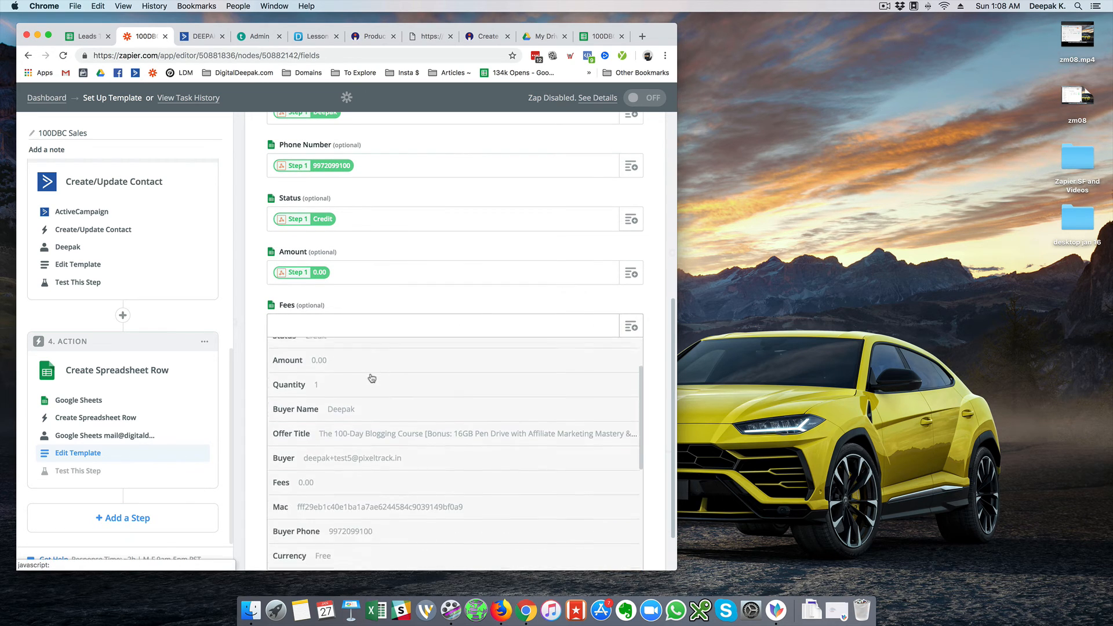
scroll(373, 379, down, 1)
click(323, 454)
Map the webhook payment ID and discount code into Payment ID and Discount Code
click(431, 374)
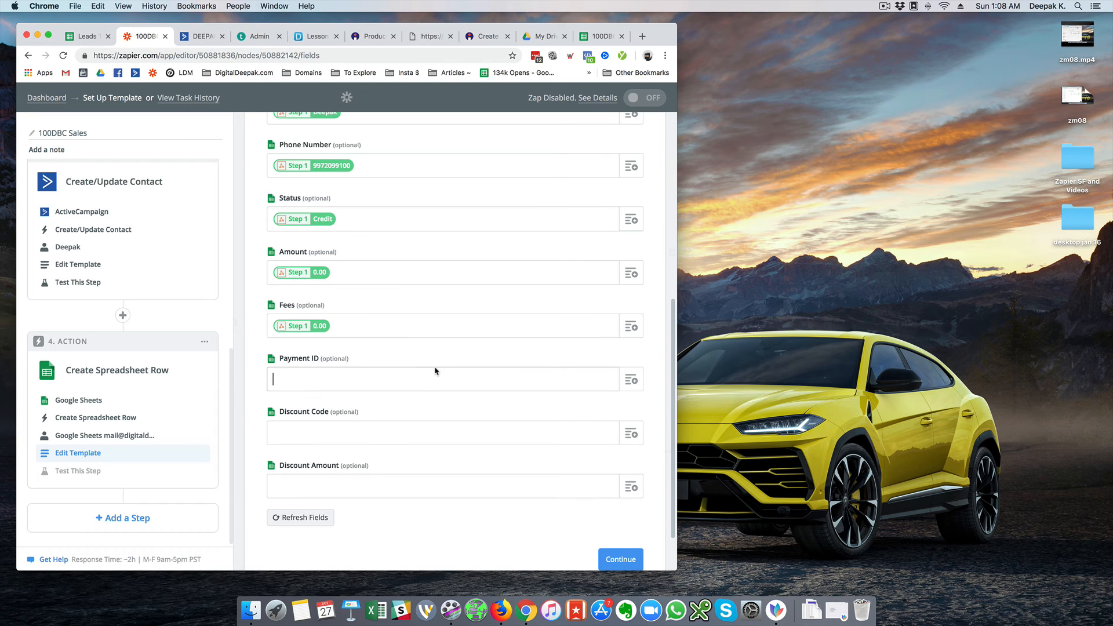
click(631, 380)
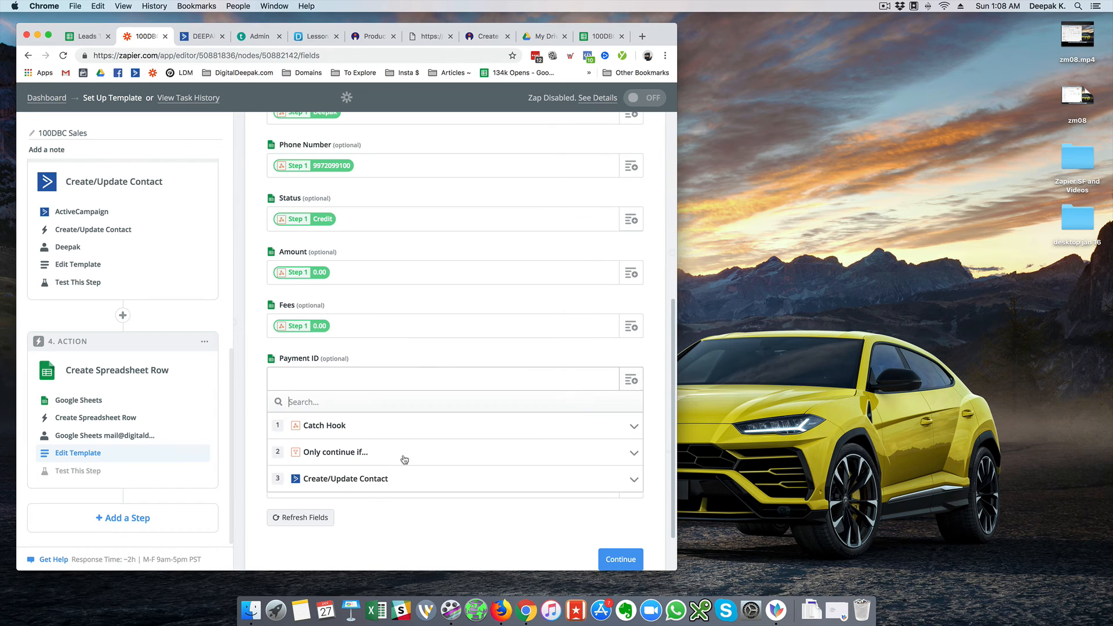
click(362, 428)
scroll(377, 432, down, 5)
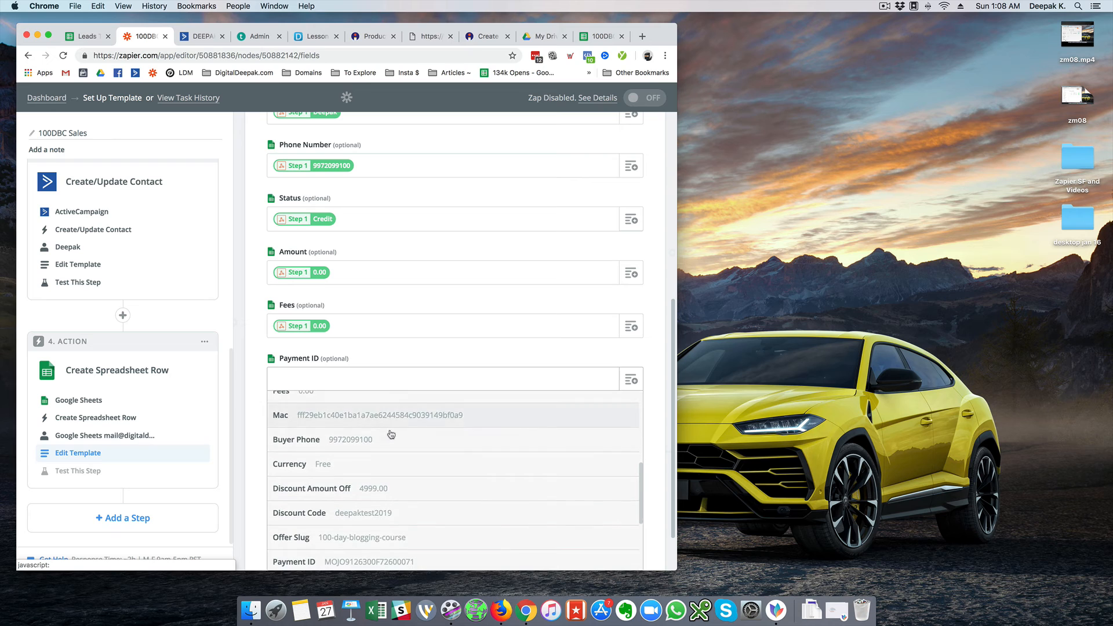
scroll(390, 435, down, 3)
click(377, 451)
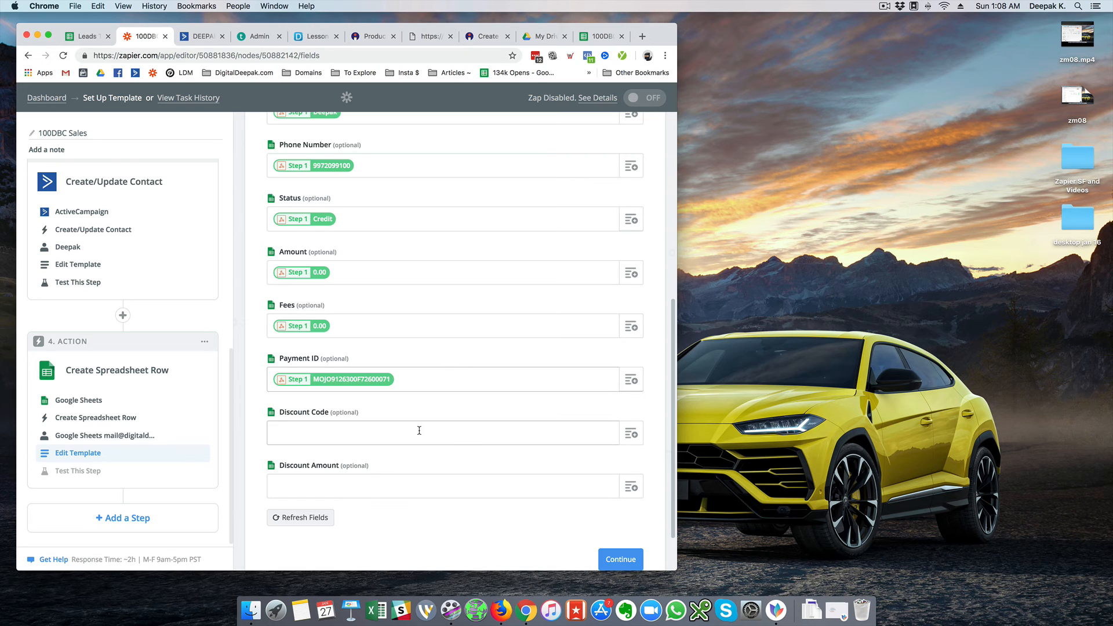
click(630, 434)
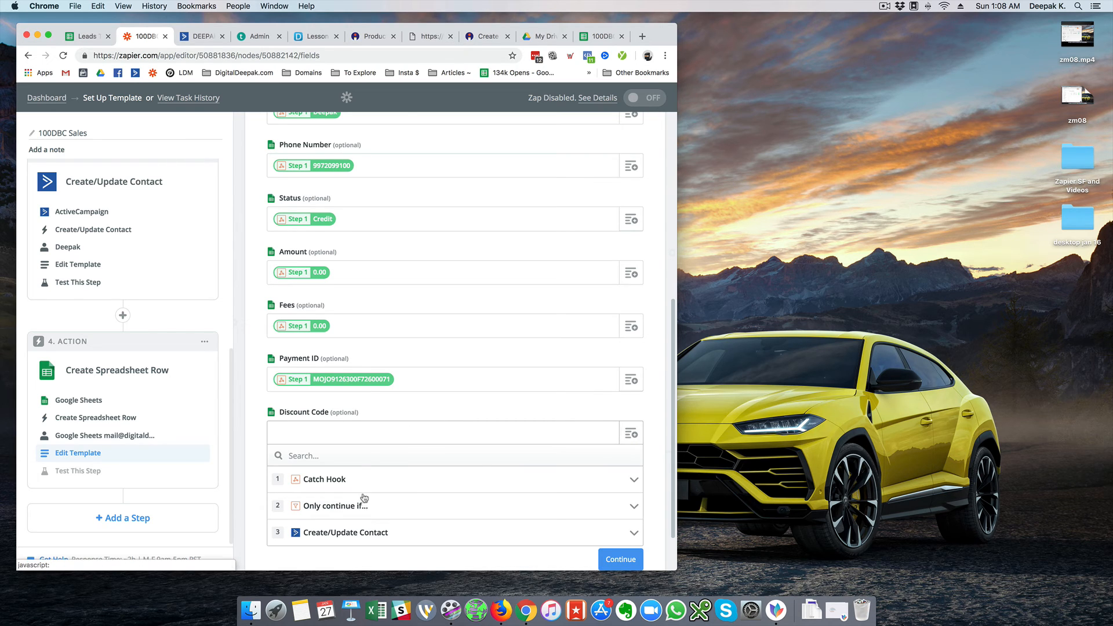
click(363, 476)
scroll(362, 476, down, 10)
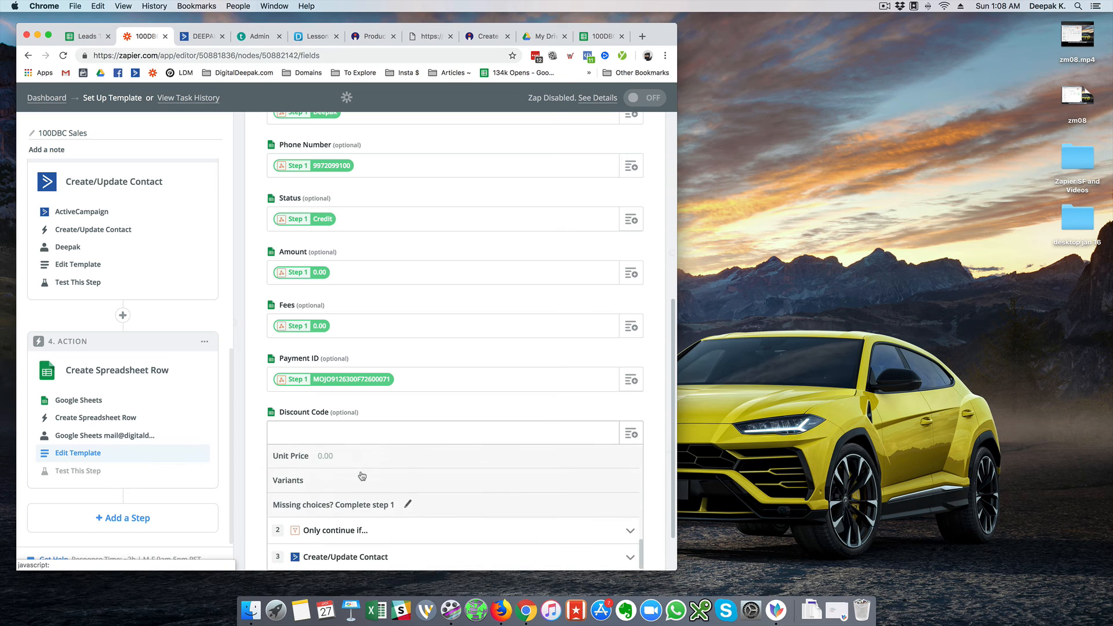
scroll(347, 491, up, 3)
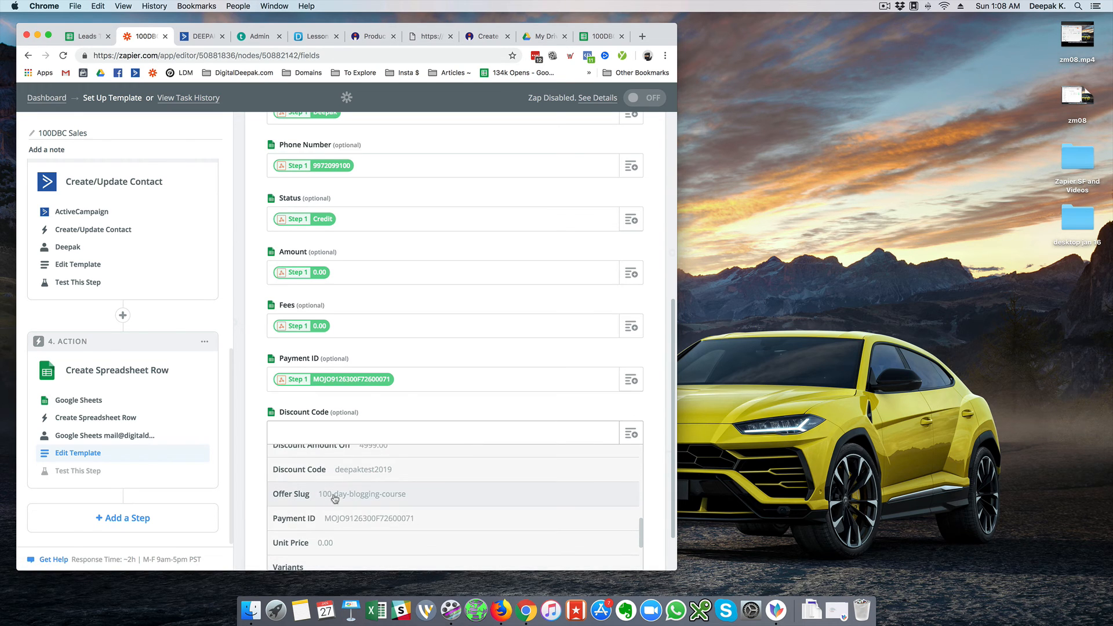
click(377, 470)
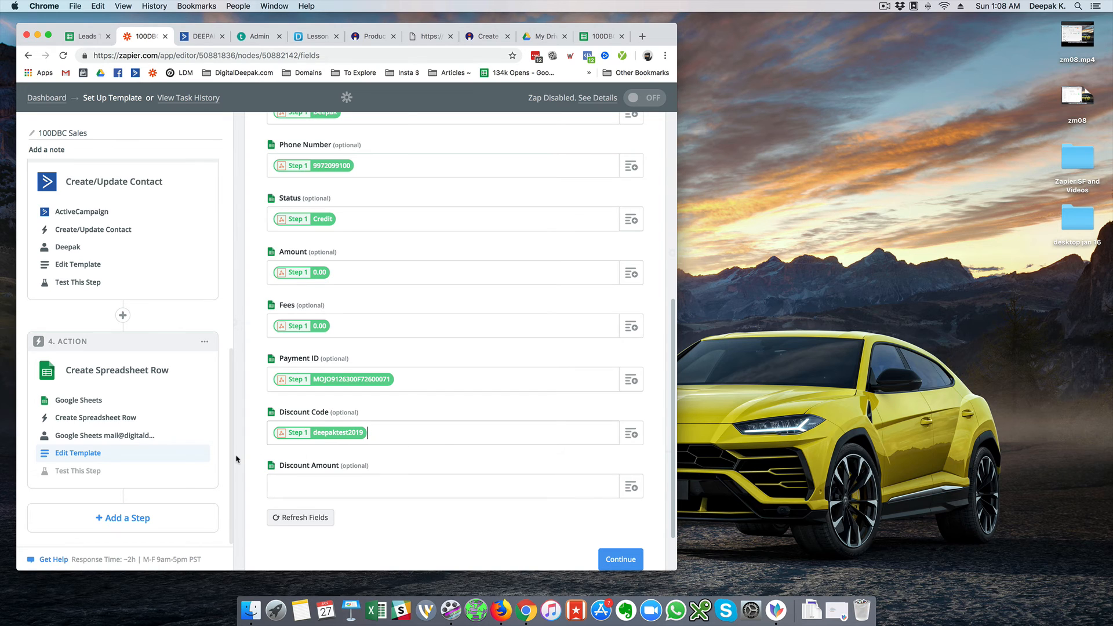
scroll(236, 459, down, 1)
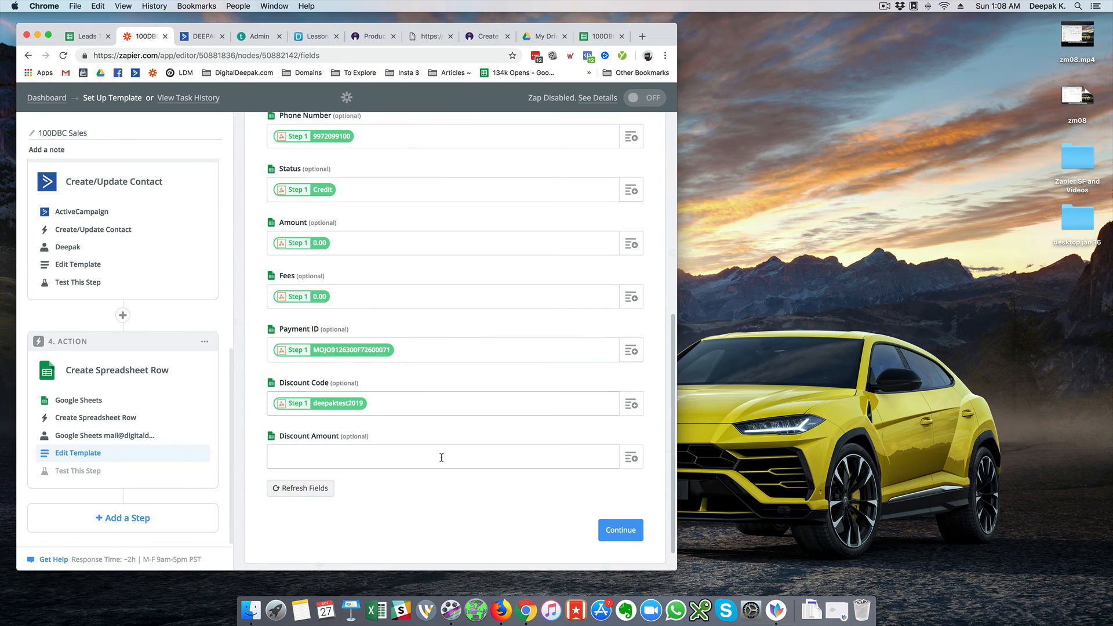
Map Discount Amount Off (4999.00) into Discount Amount and continue
click(636, 463)
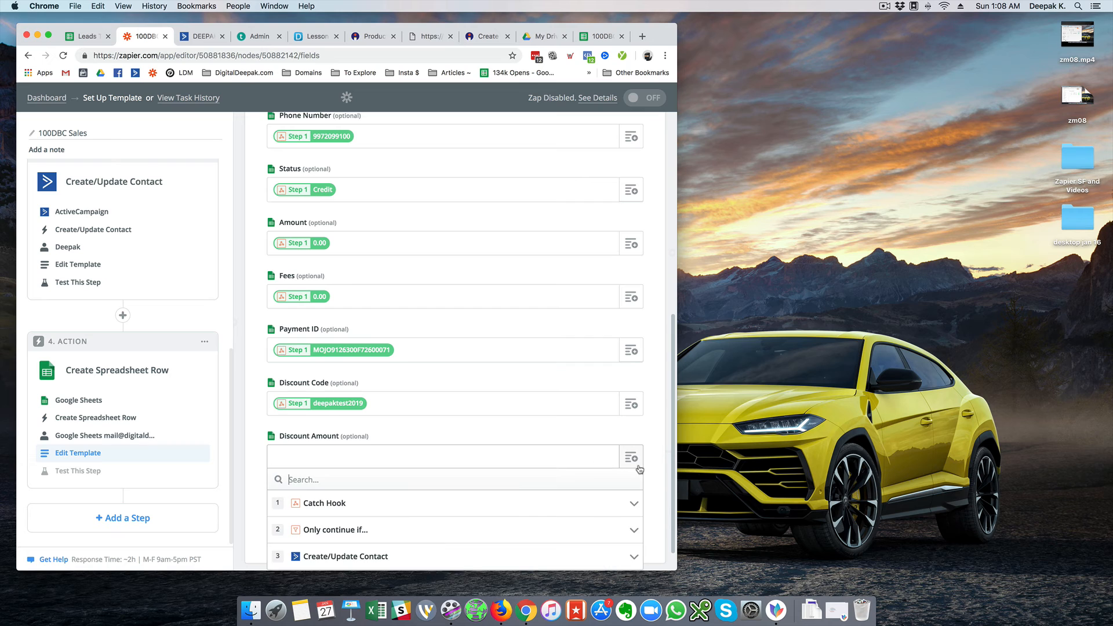
click(369, 504)
scroll(252, 507, down, 4)
scroll(252, 507, down, 3)
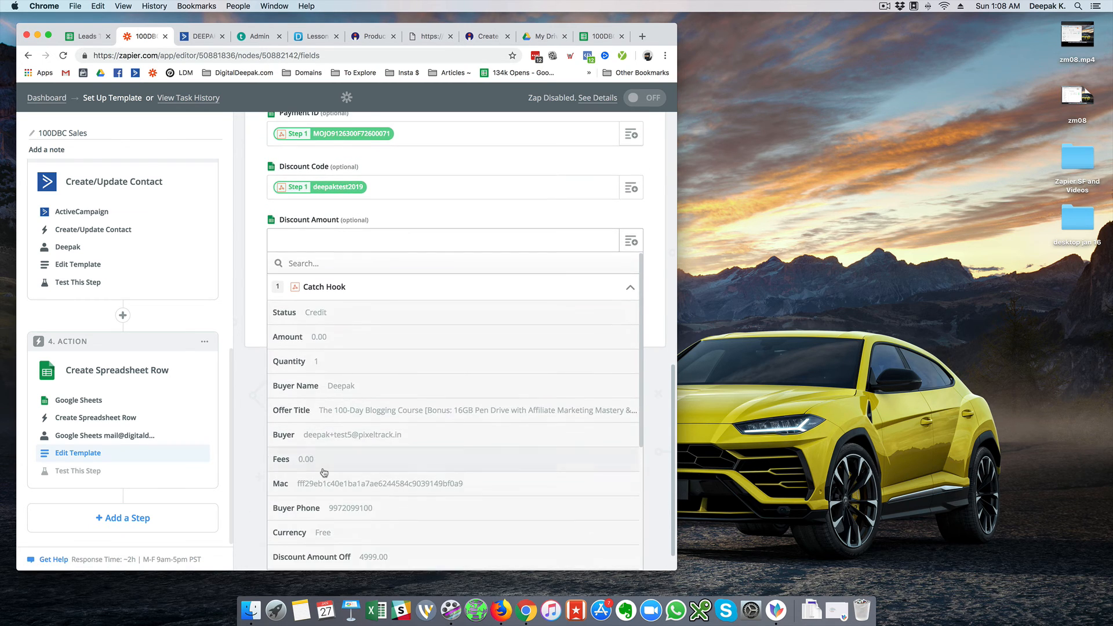
scroll(324, 452, down, 5)
click(362, 359)
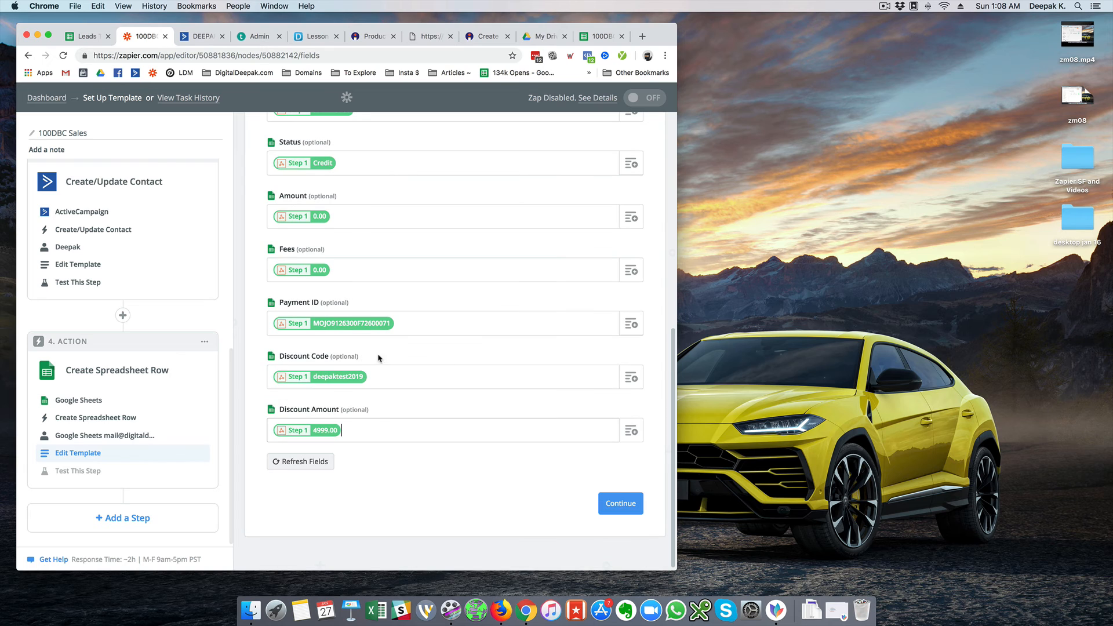
scroll(471, 484, up, 10)
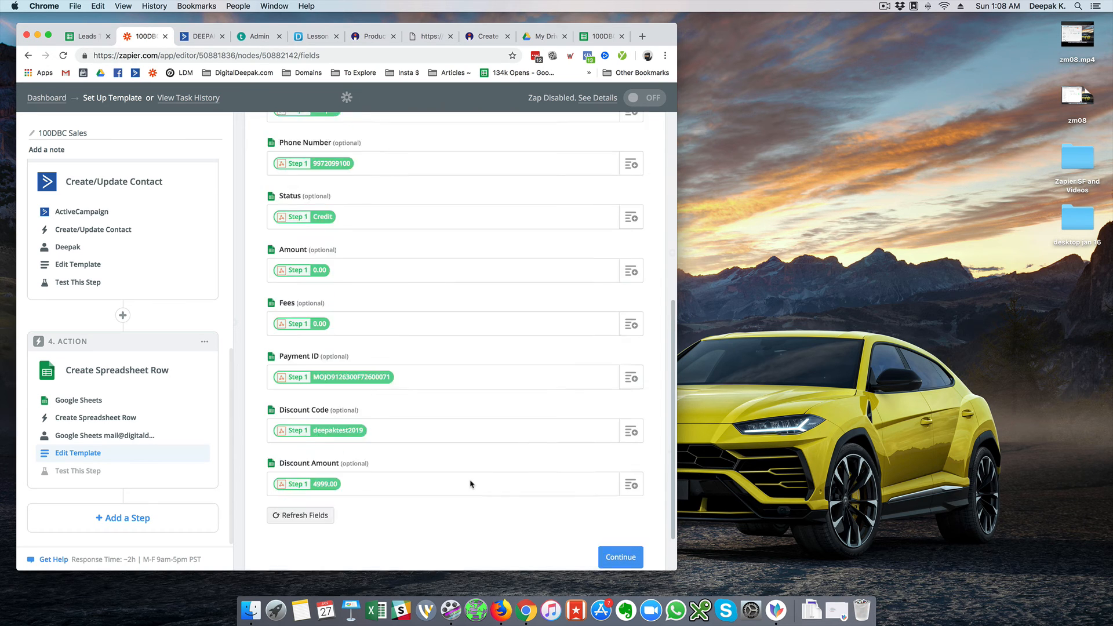
scroll(471, 484, down, 10)
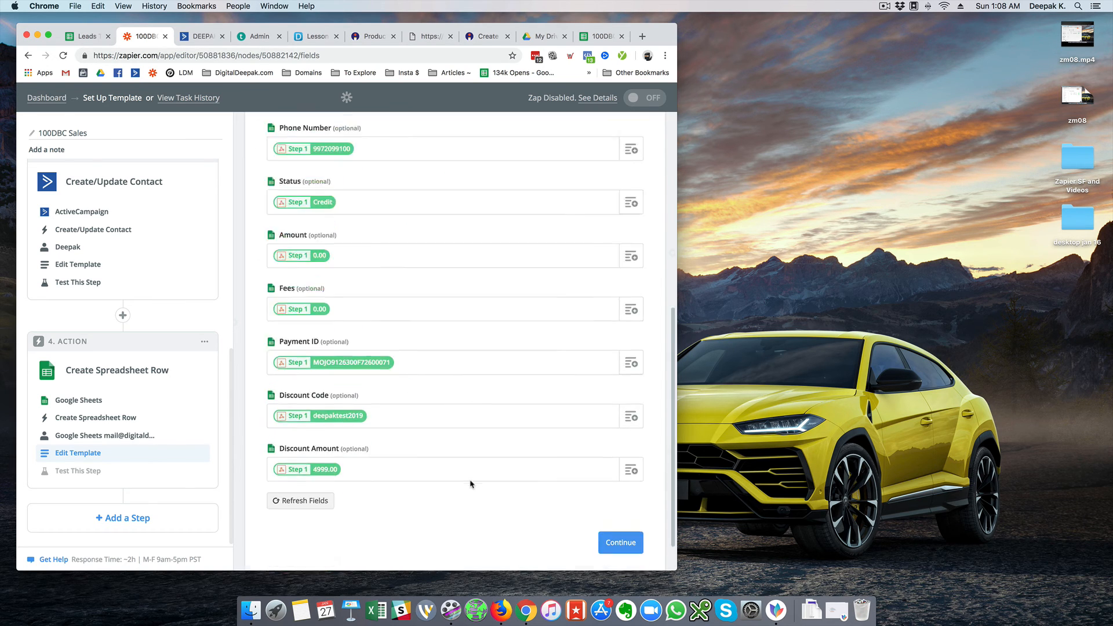
click(619, 504)
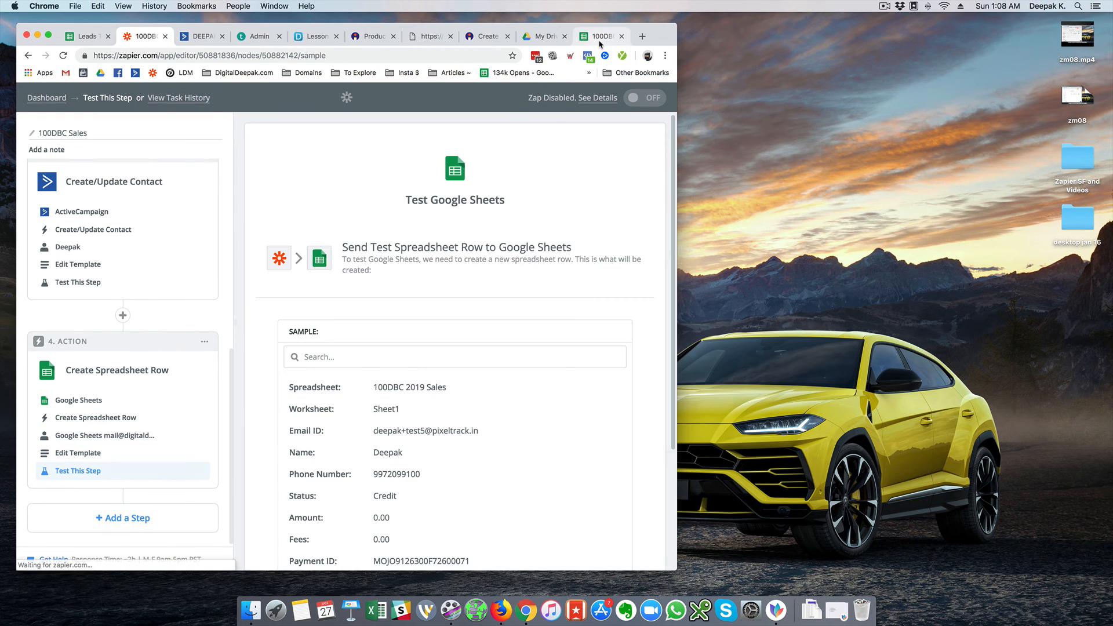
Send the test sale row to the 100DBC 2019 Sales Google Sheet
scroll(473, 275, down, 3)
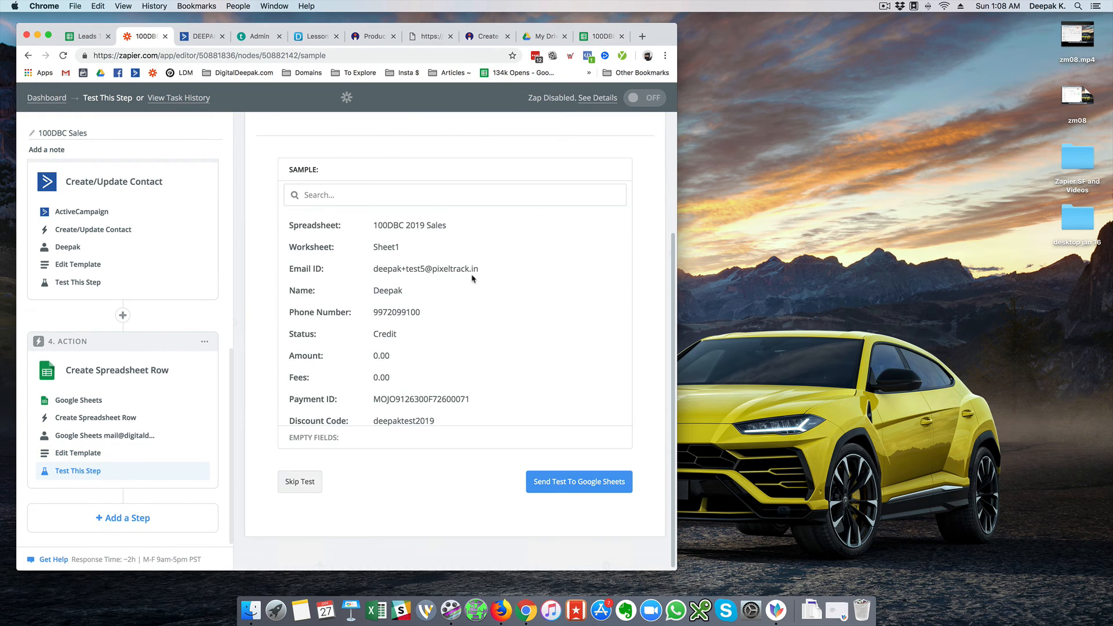
click(566, 484)
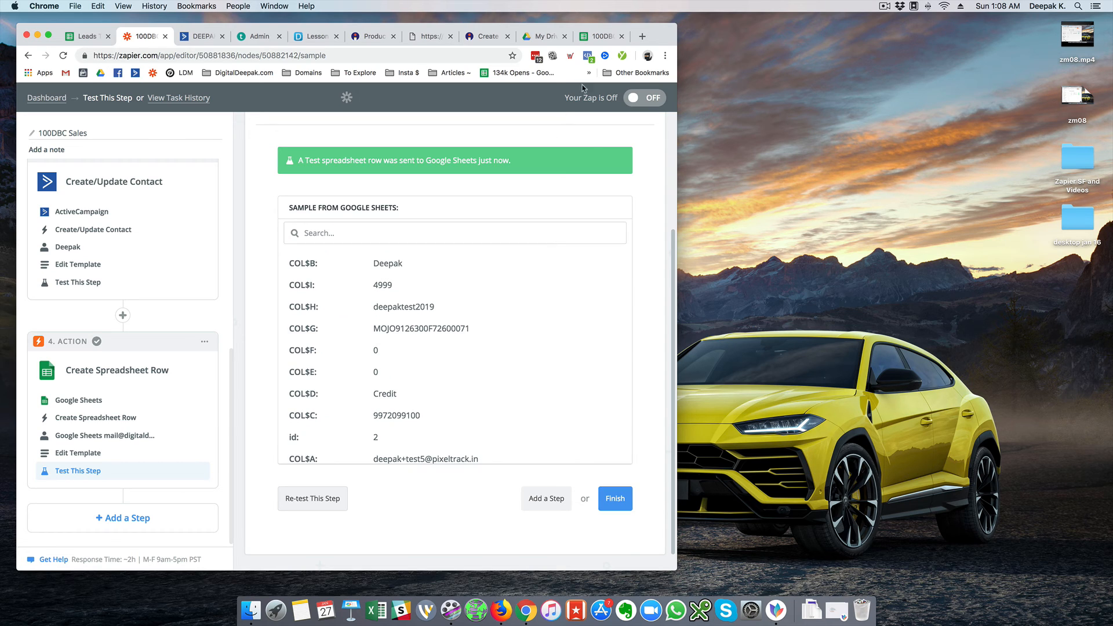
Reset row 2's fill to white so the test row loses the green shading
click(603, 37)
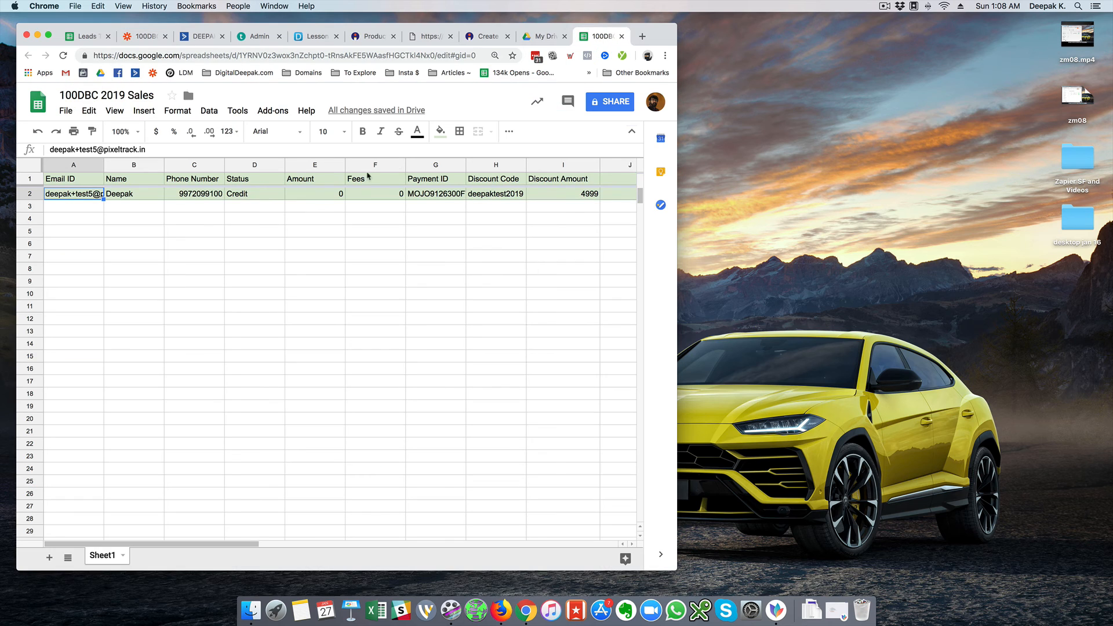
click(29, 193)
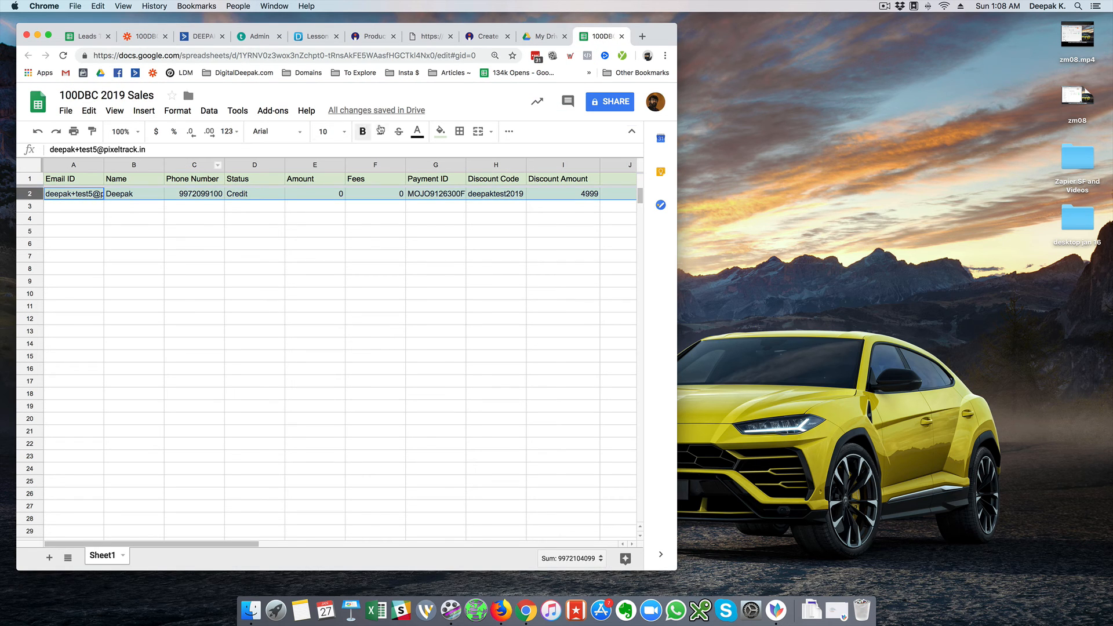
click(440, 131)
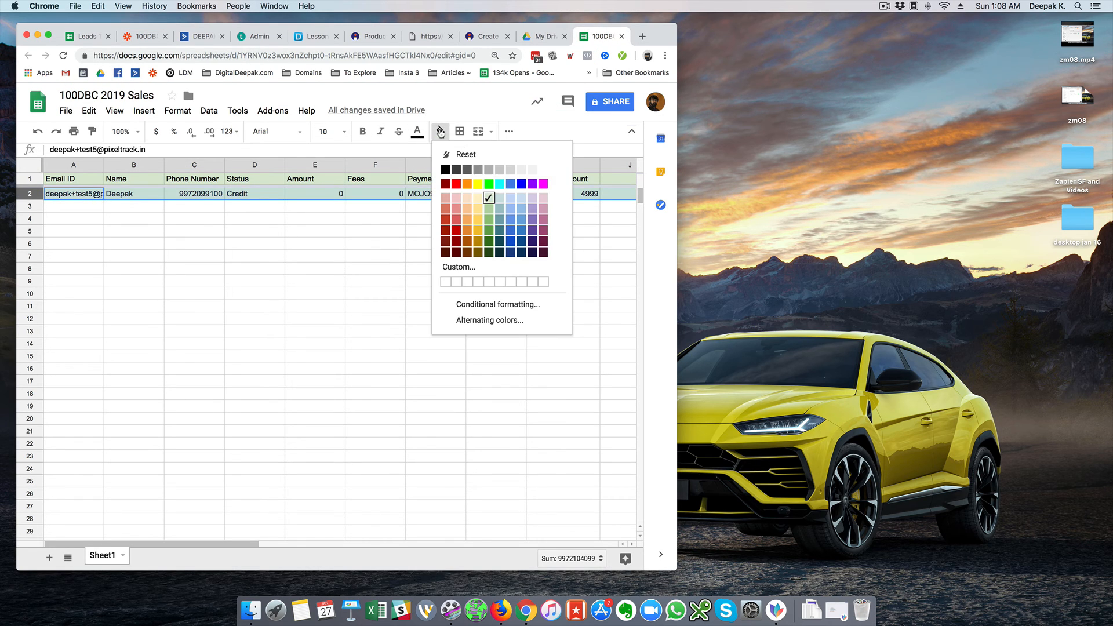
click(544, 170)
click(273, 222)
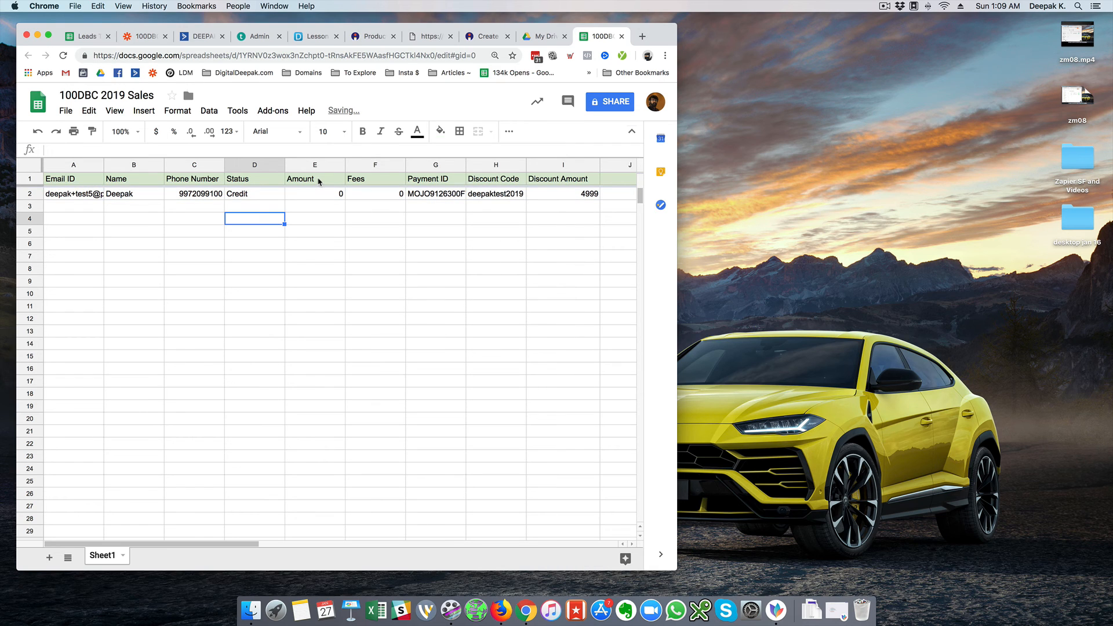
Narrow column E, widen column G for Payment ID and column A for emails
mouse_move(345, 165)
mouse_down()
mouse_move(320, 164)
mouse_move(332, 164)
mouse_up()
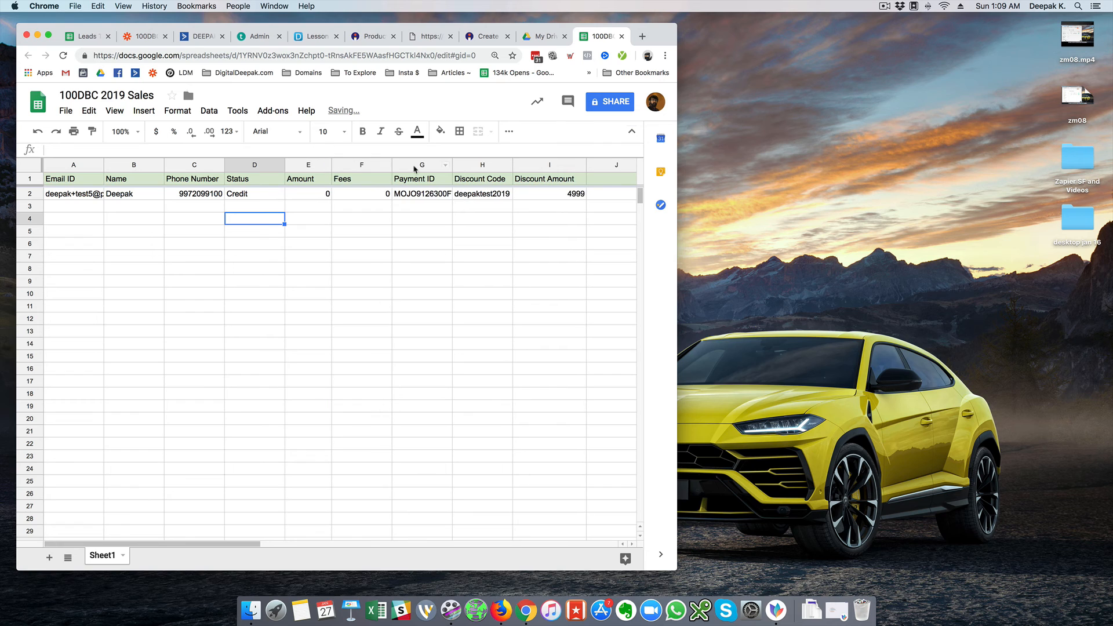
drag(452, 164, 507, 164)
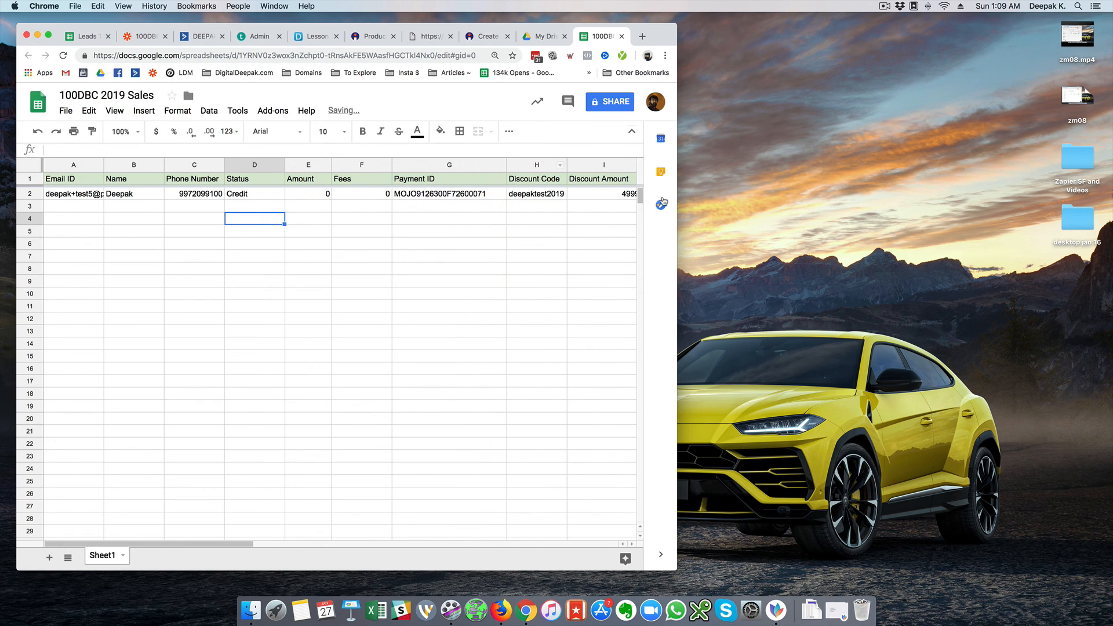
drag(686, 192, 744, 192)
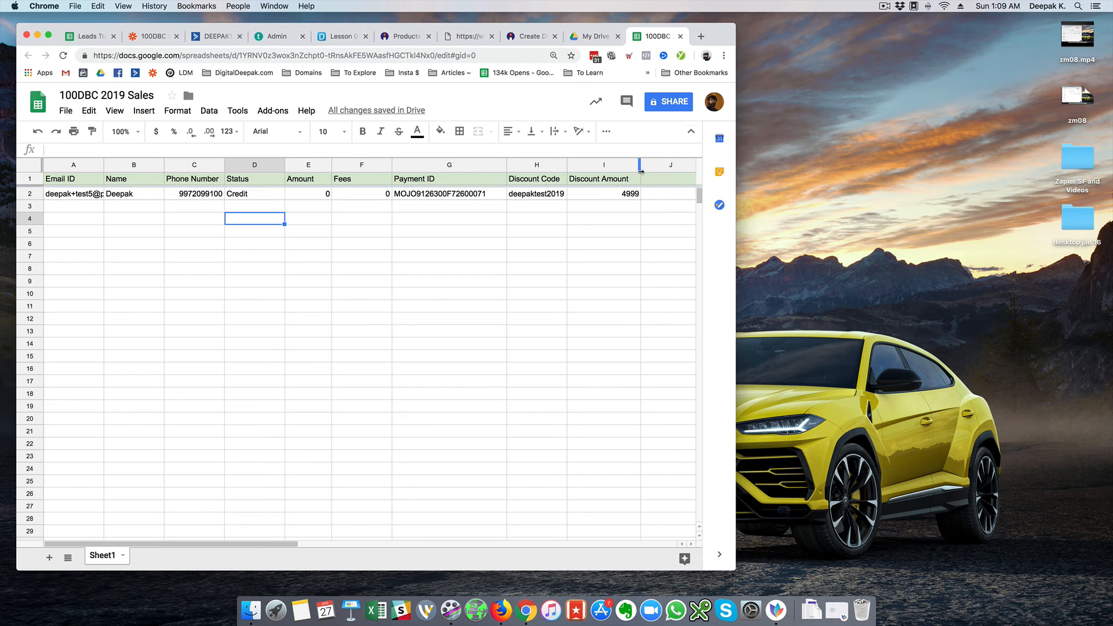
drag(636, 167, 637, 166)
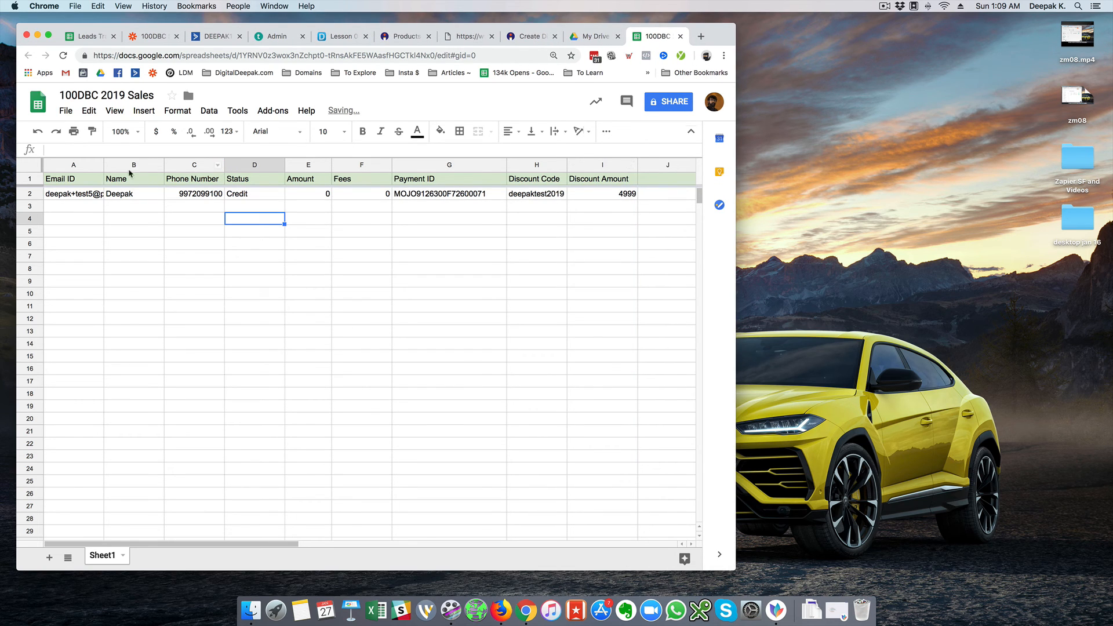
drag(103, 166, 160, 167)
click(146, 207)
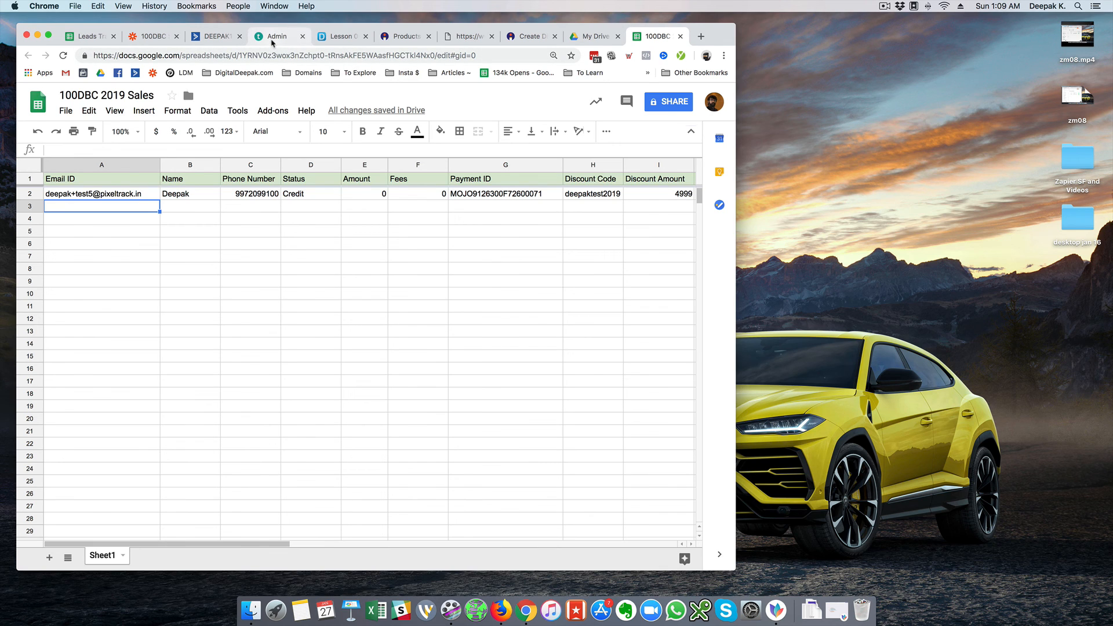
click(153, 37)
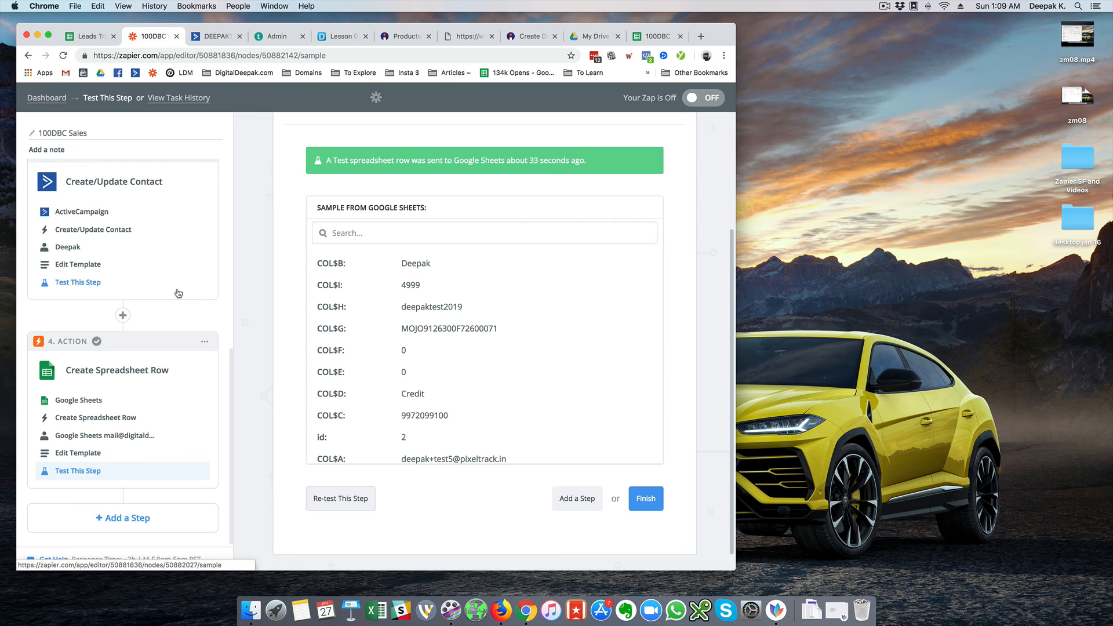
Review the 100DBC Sales zap's trigger, filter and two actions, then finish the spreadsheet step
scroll(122, 328, up, 2)
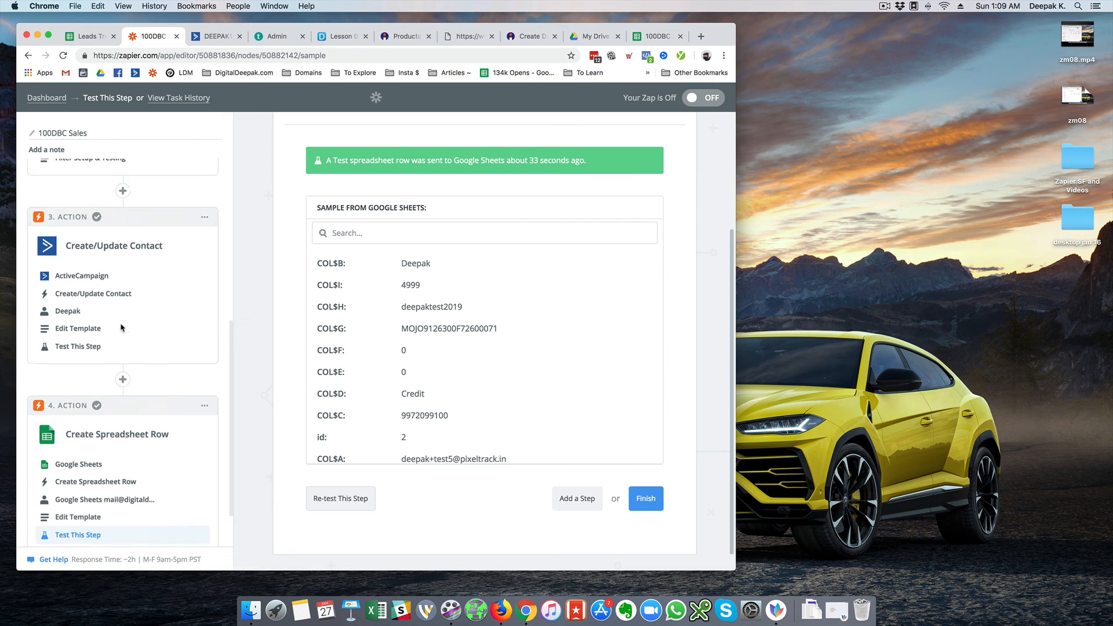
scroll(121, 328, up, 8)
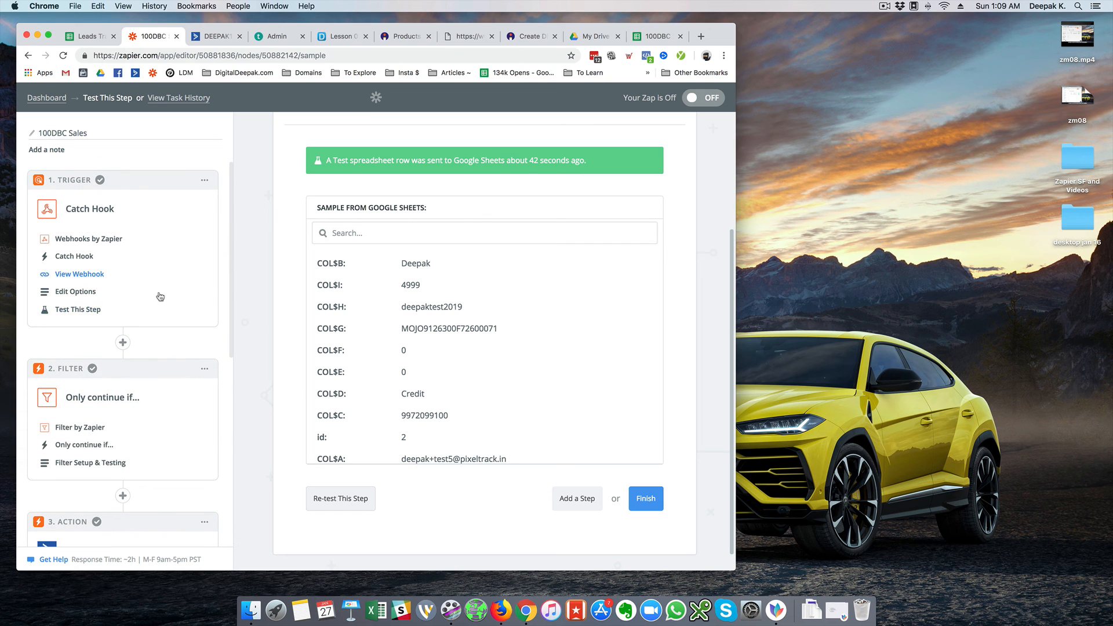
scroll(157, 298, down, 8)
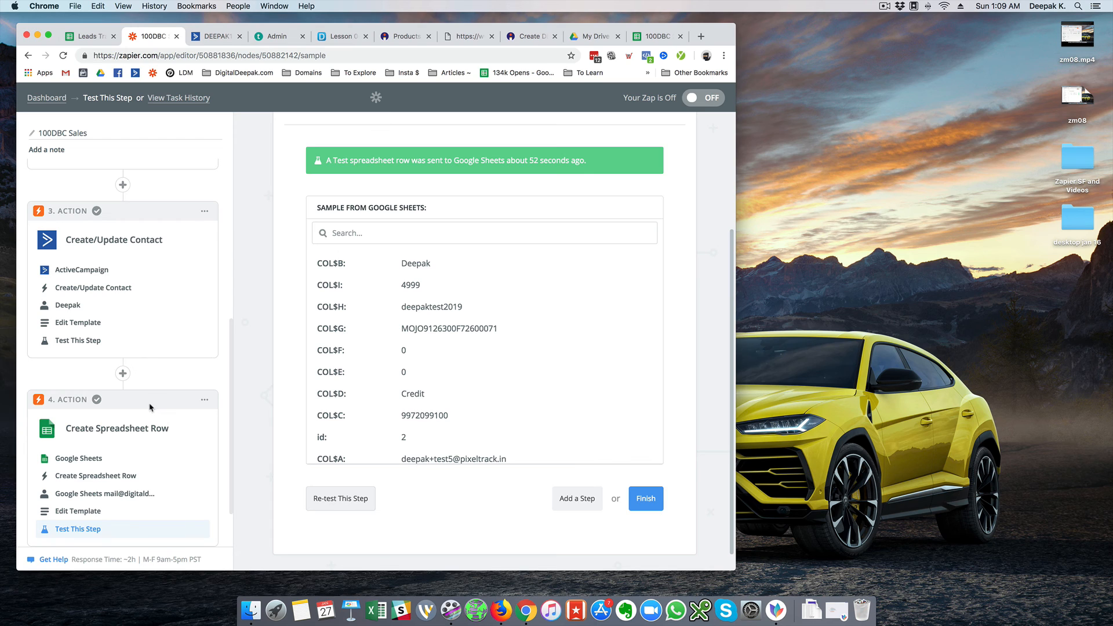
scroll(158, 389, up, 5)
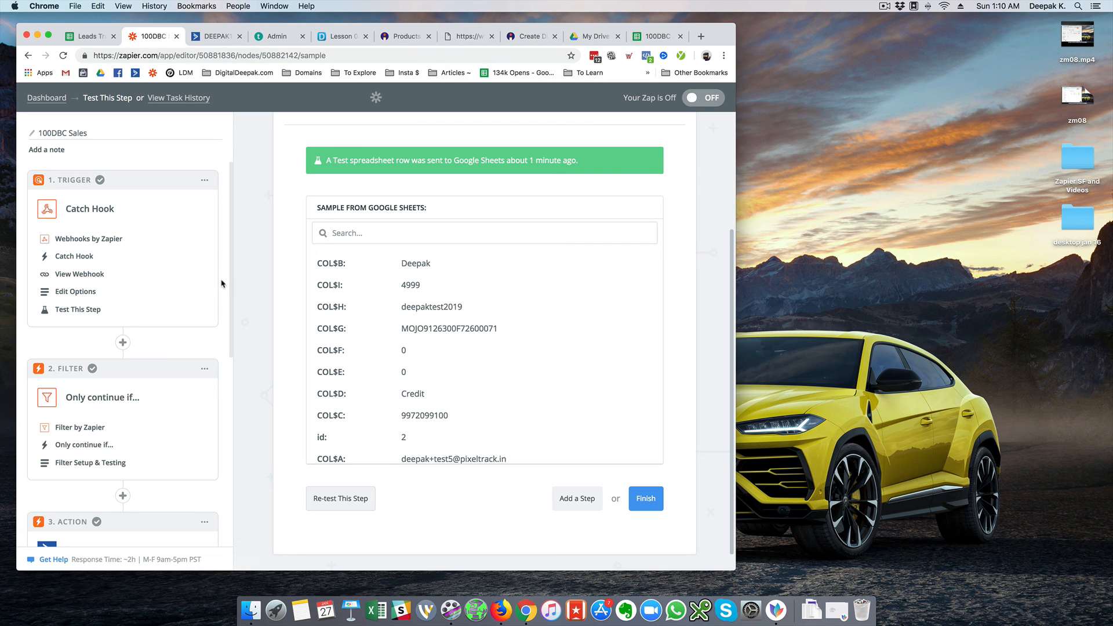
scroll(221, 283, down, 10)
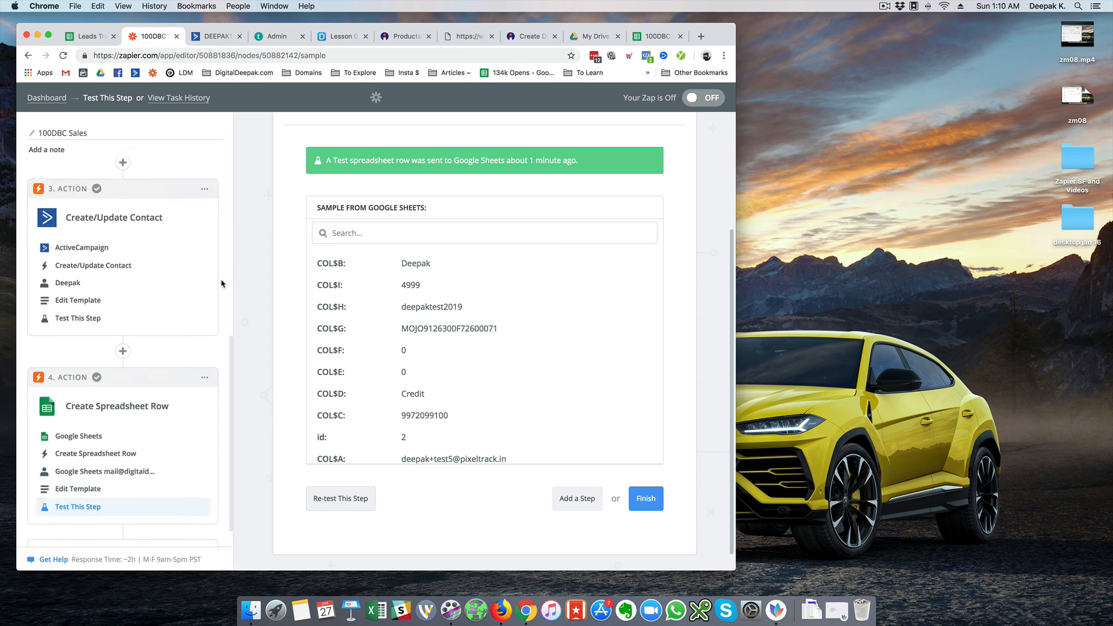
scroll(222, 284, up, 10)
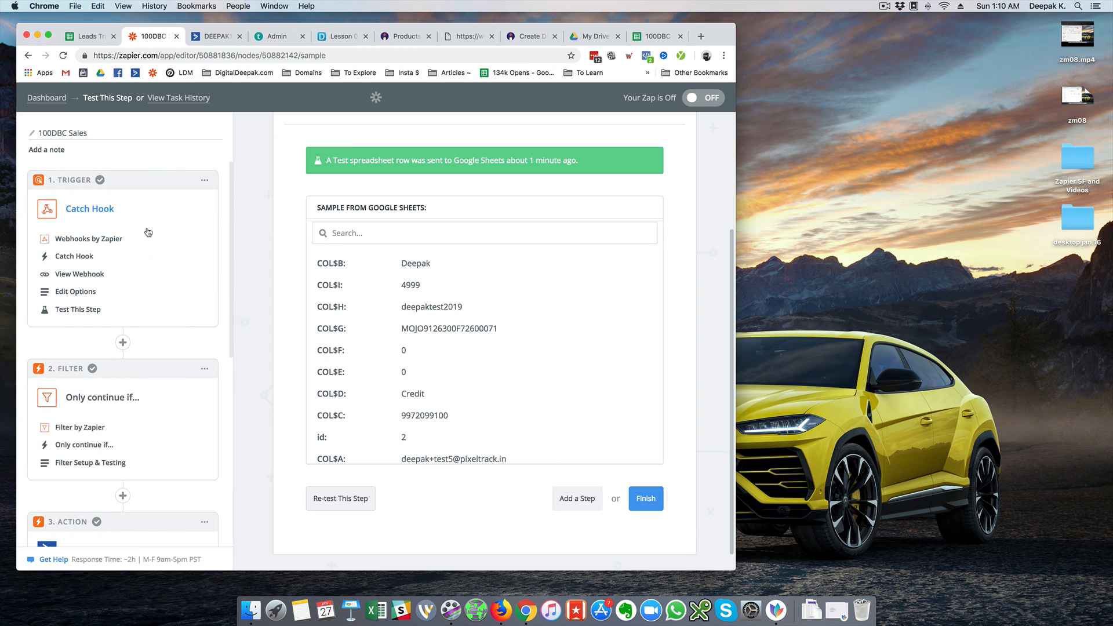
scroll(174, 265, down, 4)
scroll(175, 268, down, 6)
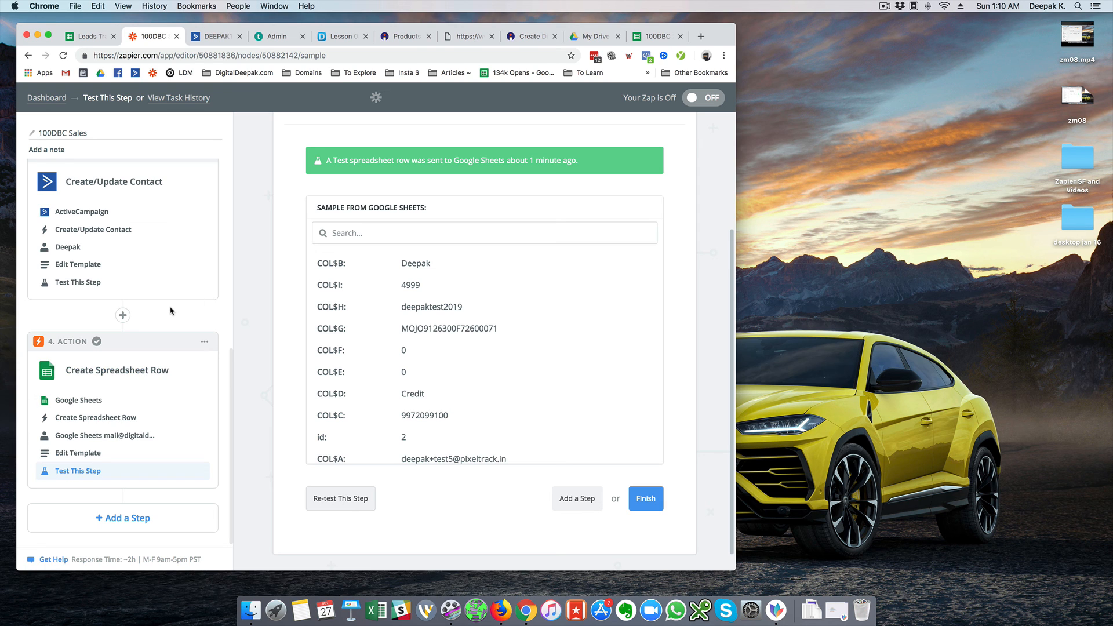
scroll(170, 311, up, 6)
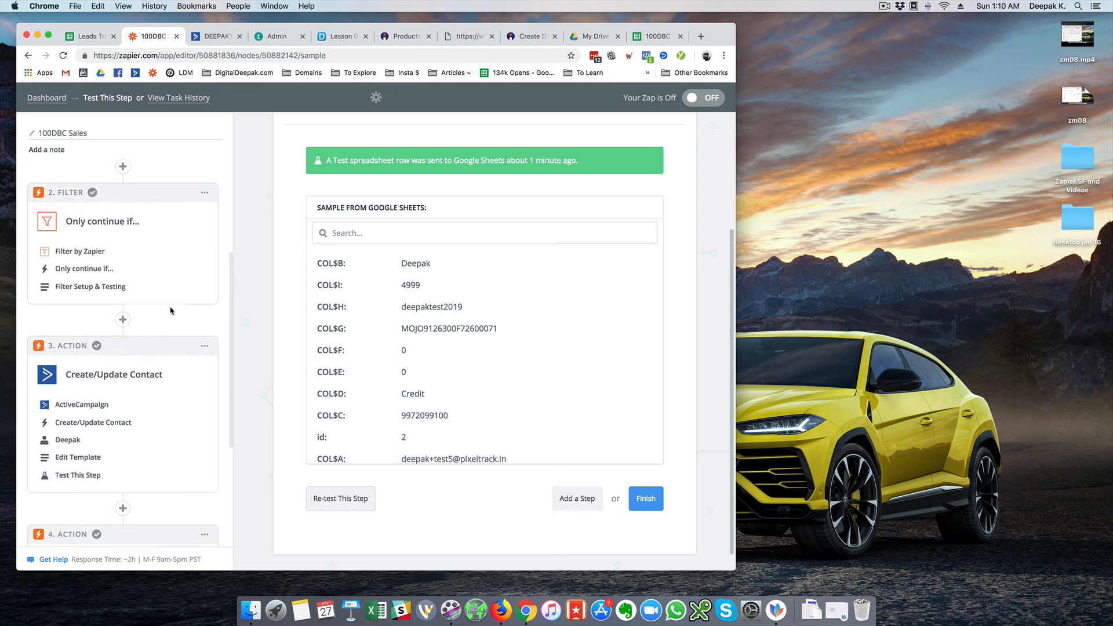
click(643, 502)
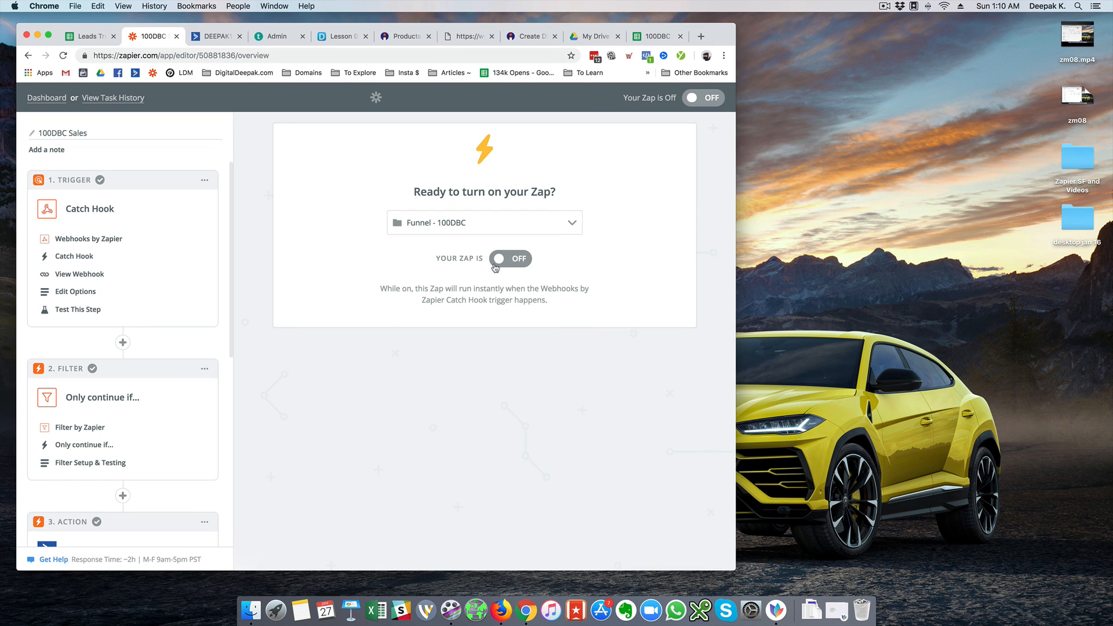
Switch the 100DBC Sales zap ON and view it in the Funnel - 100DBC dashboard folder
click(510, 261)
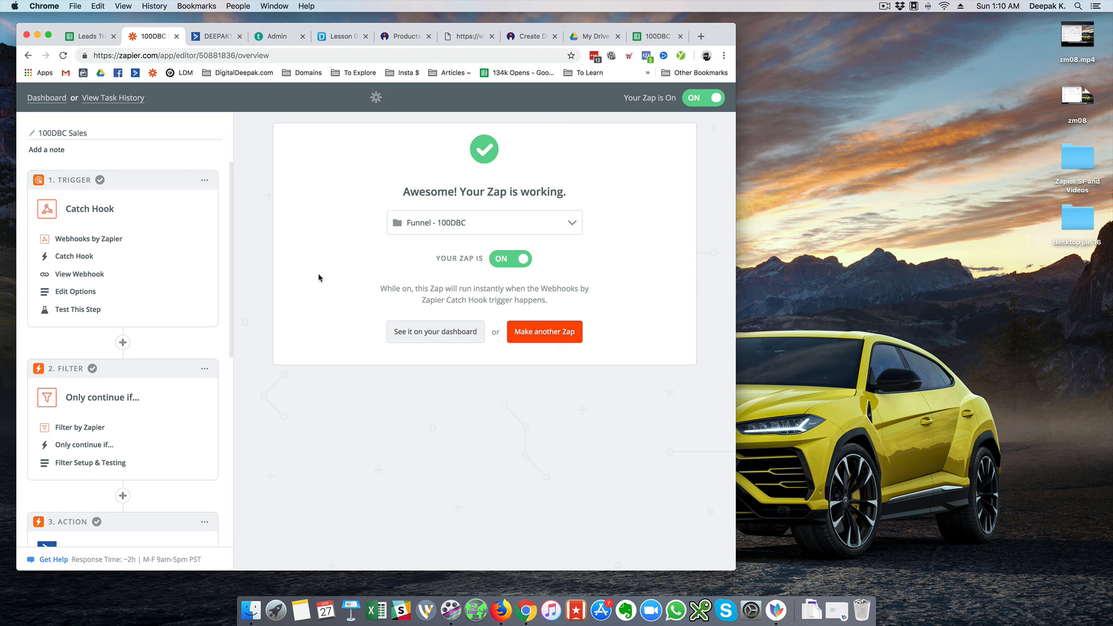
scroll(170, 267, down, 2)
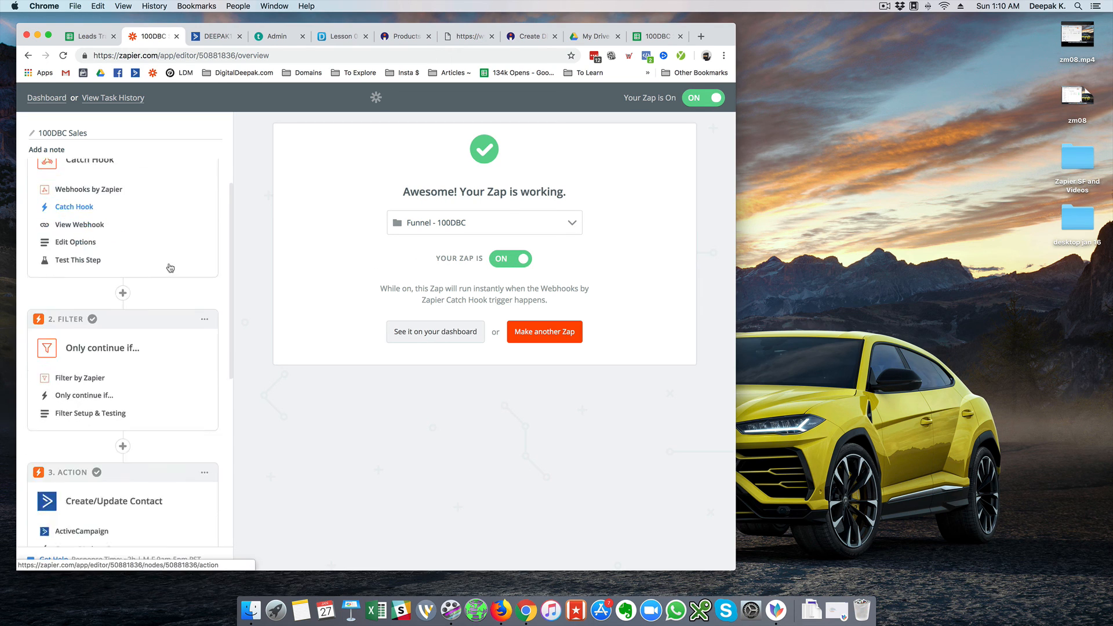
scroll(168, 267, down, 3)
scroll(151, 272, down, 4)
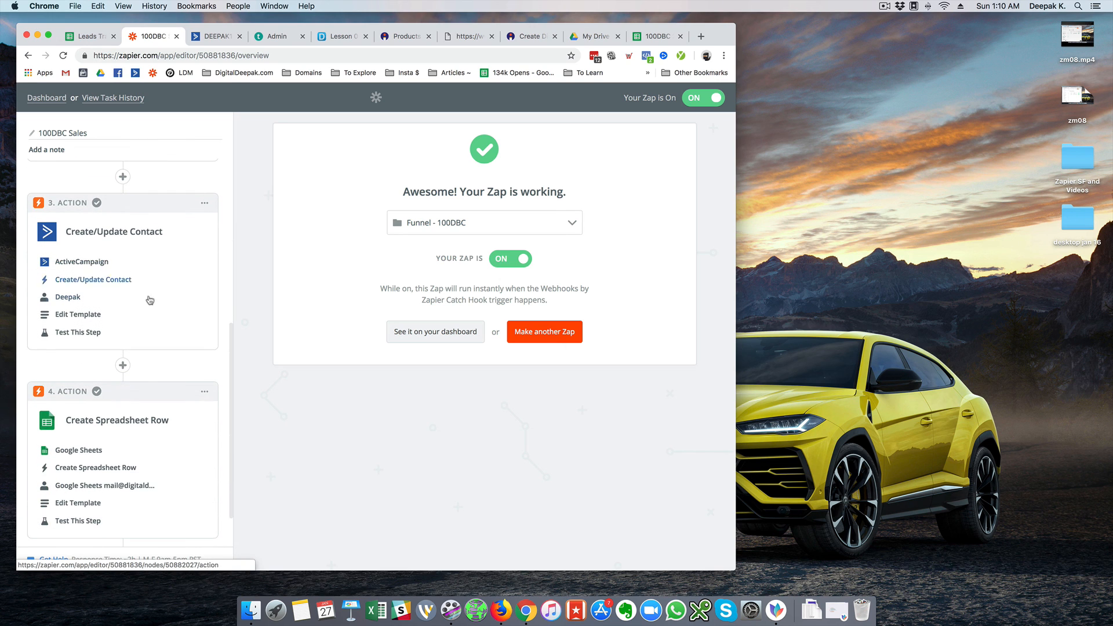
scroll(149, 343, down, 1)
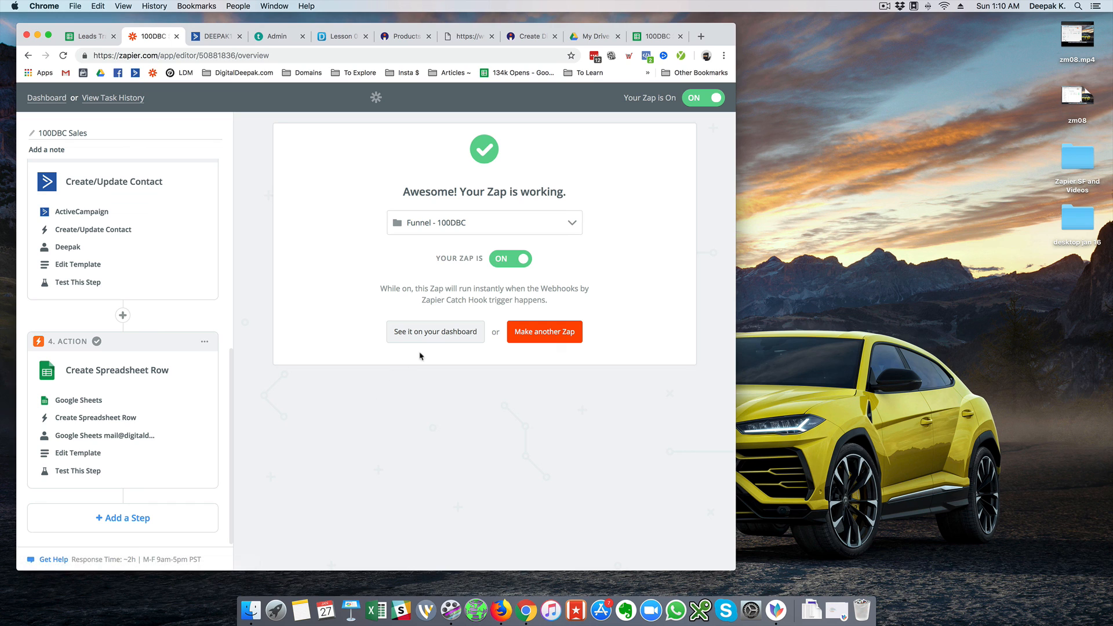
click(452, 341)
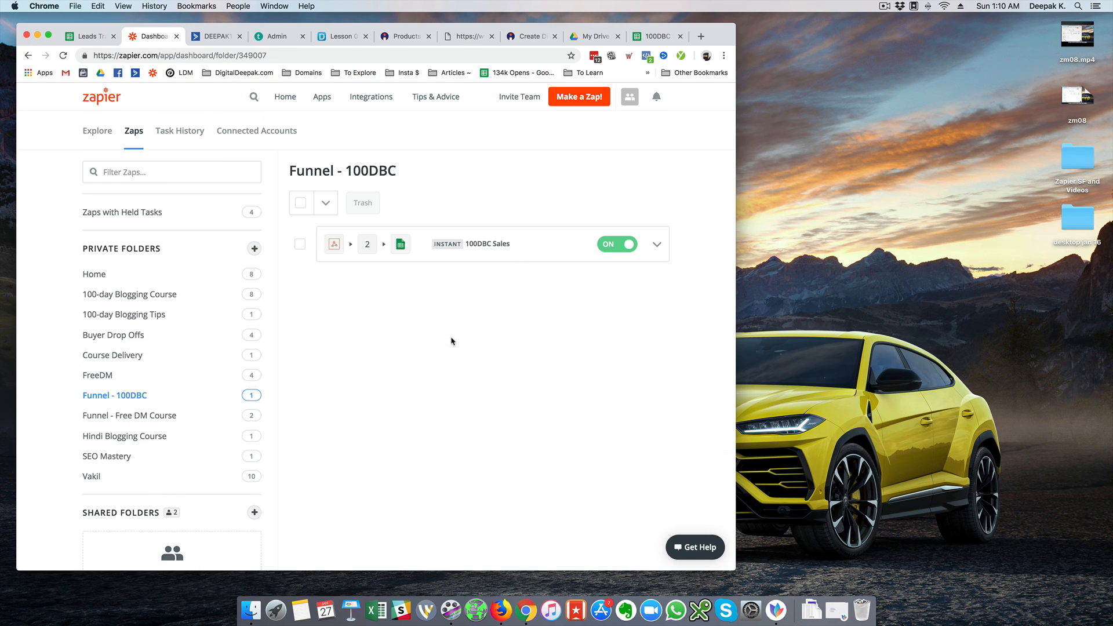